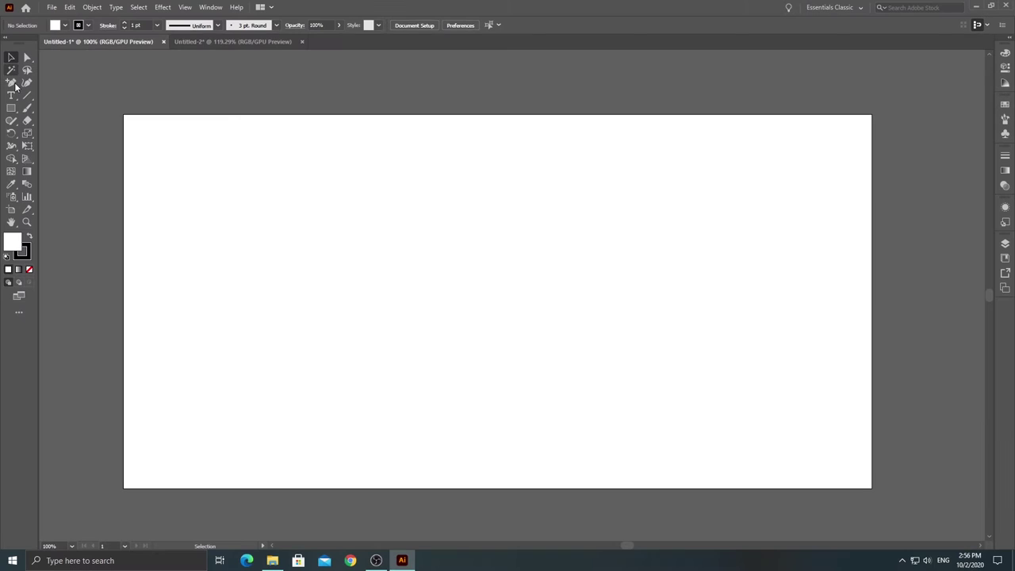
- Draw a 167 px circle, place an overlapping duplicate to its right, and select both
click(11, 108)
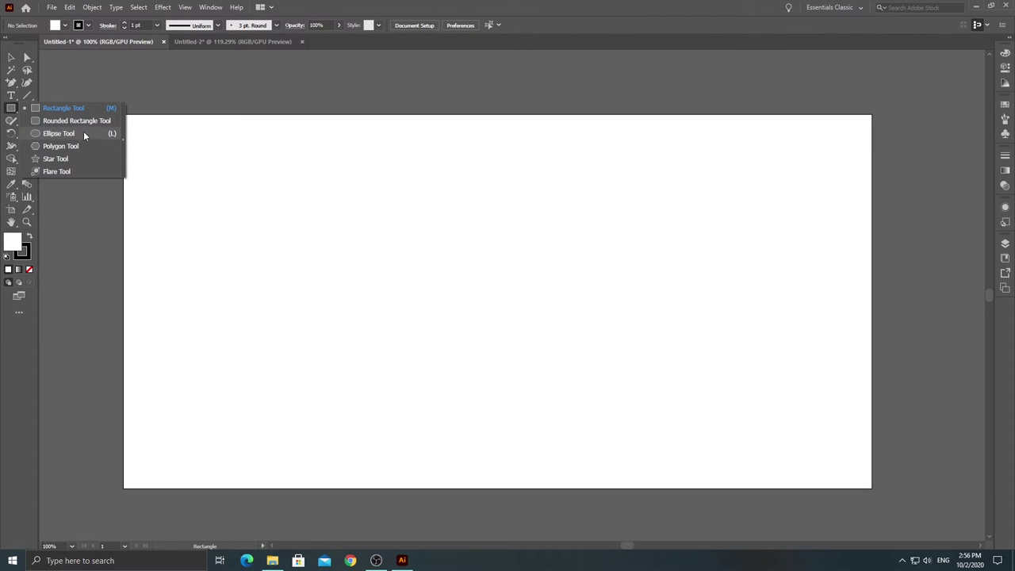
click(59, 133)
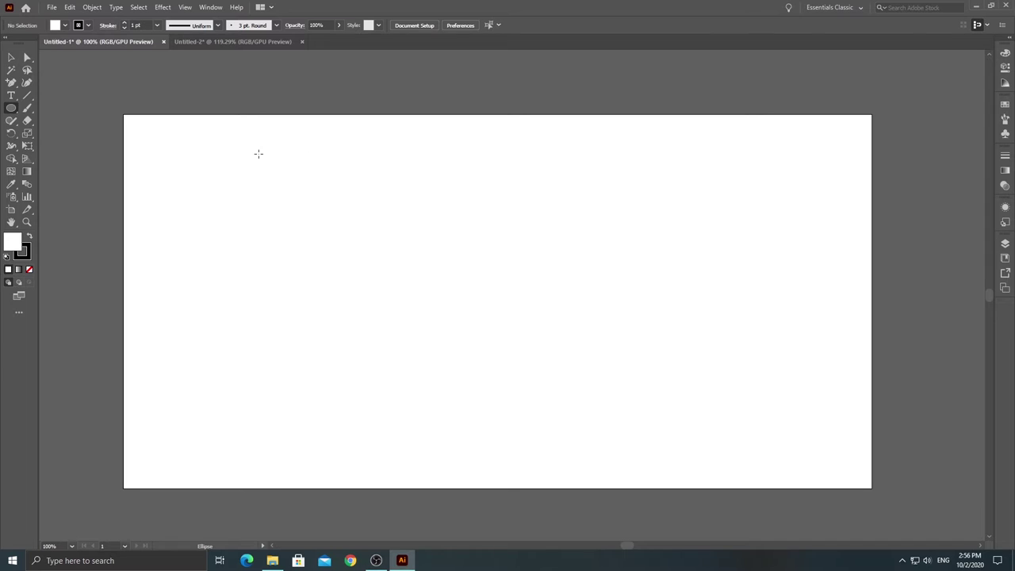
drag(257, 154, 383, 279)
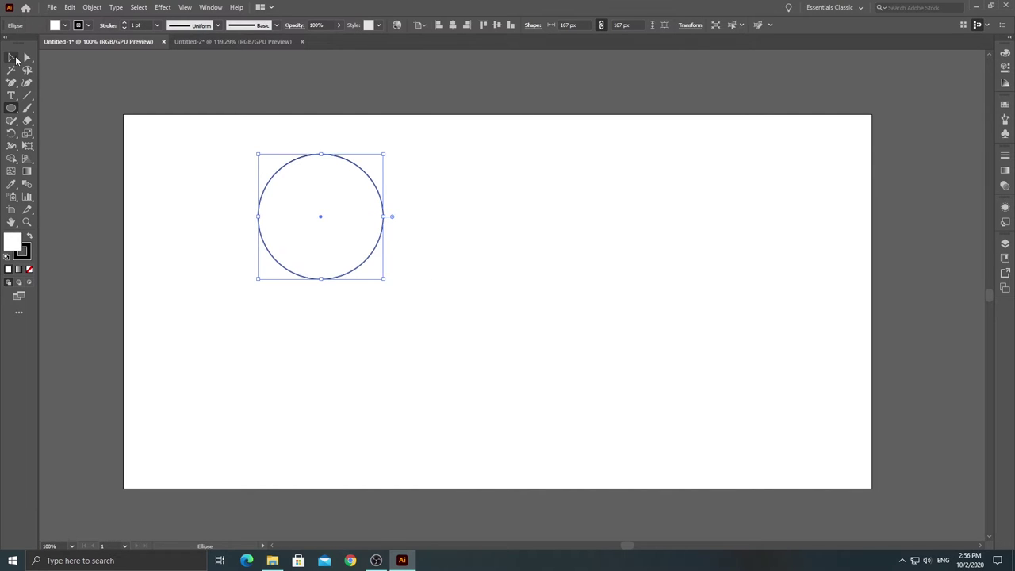
click(11, 57)
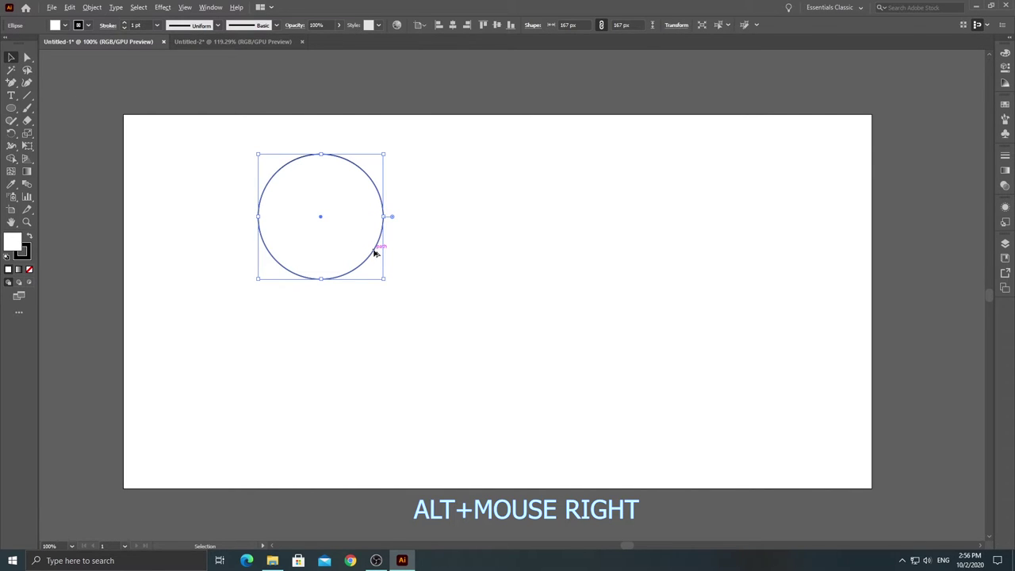
drag(375, 252, 471, 254)
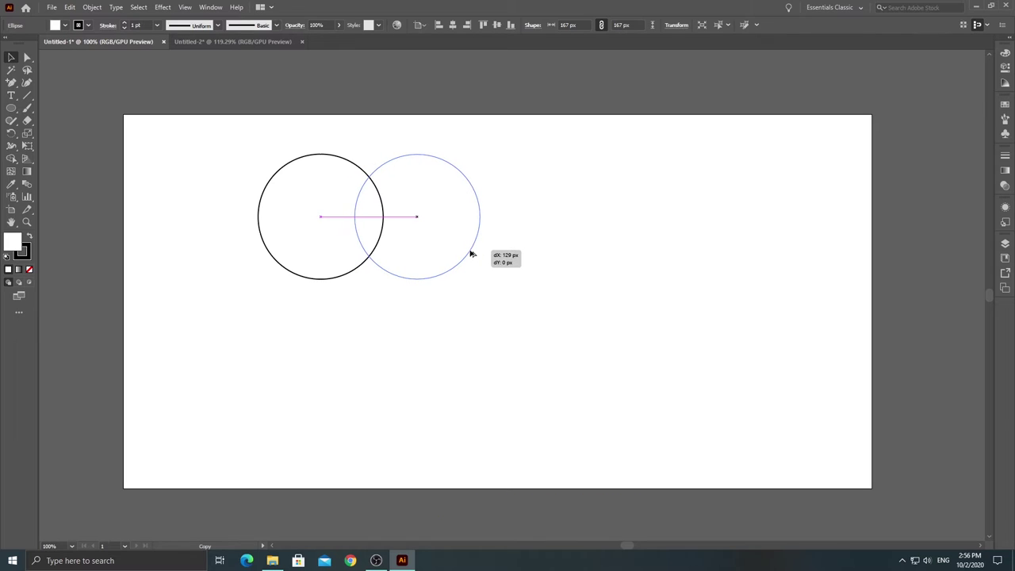
drag(471, 253, 469, 254)
drag(238, 119, 567, 300)
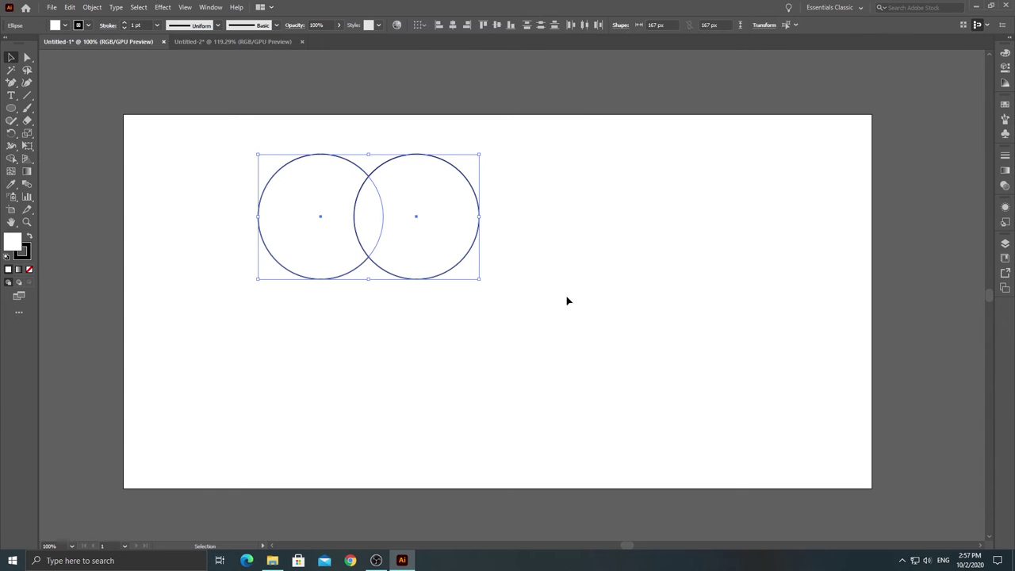
- Intersect the two circles with Pathfinder, leaving only their lens-shaped overlap
click(211, 7)
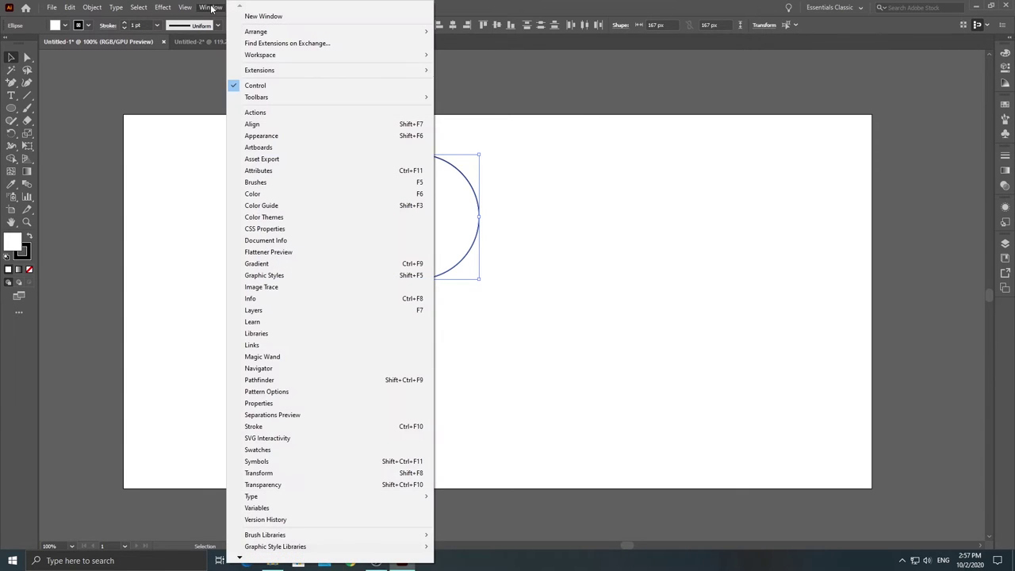
click(265, 127)
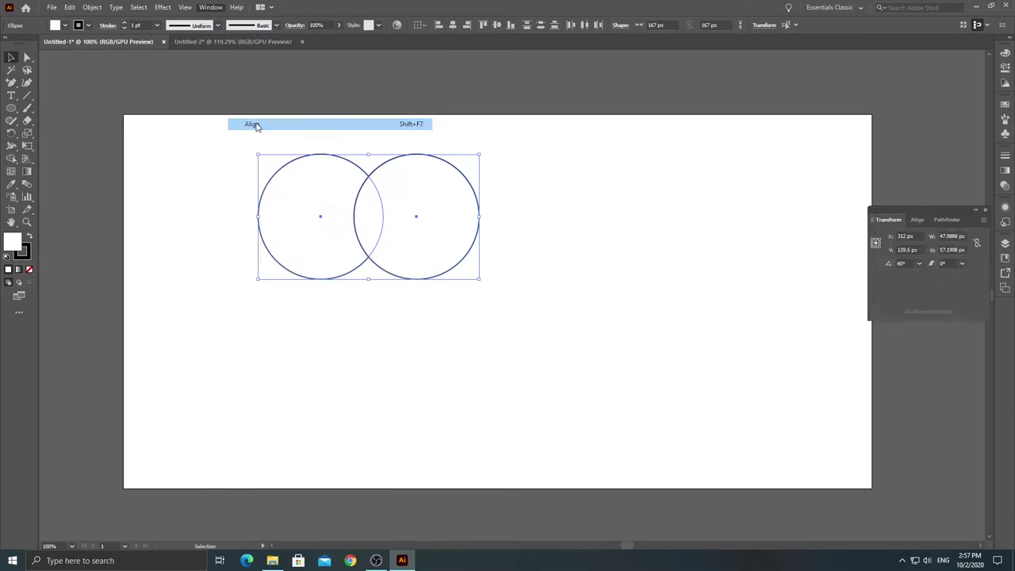
click(889, 220)
click(948, 220)
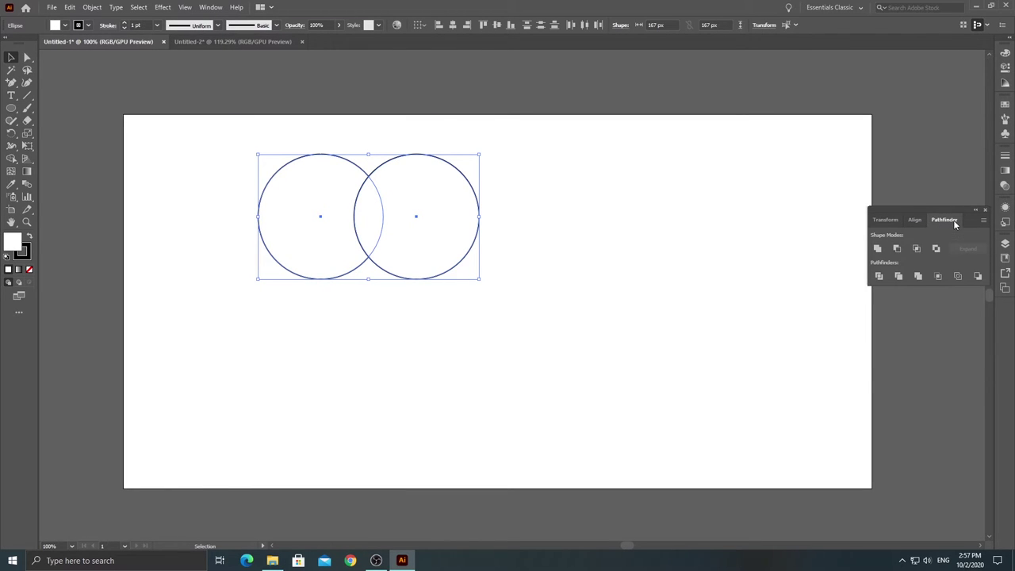
click(917, 248)
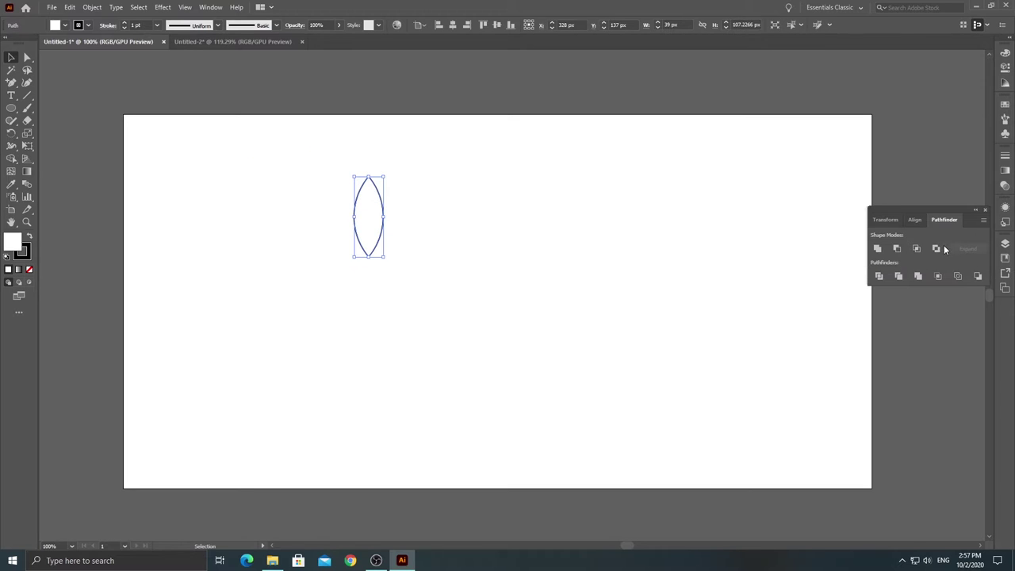
- Shrink the lens to 23.57 × 64.8 px and rotate it 40° via the Transform panel
click(451, 176)
click(370, 179)
drag(371, 176, 373, 196)
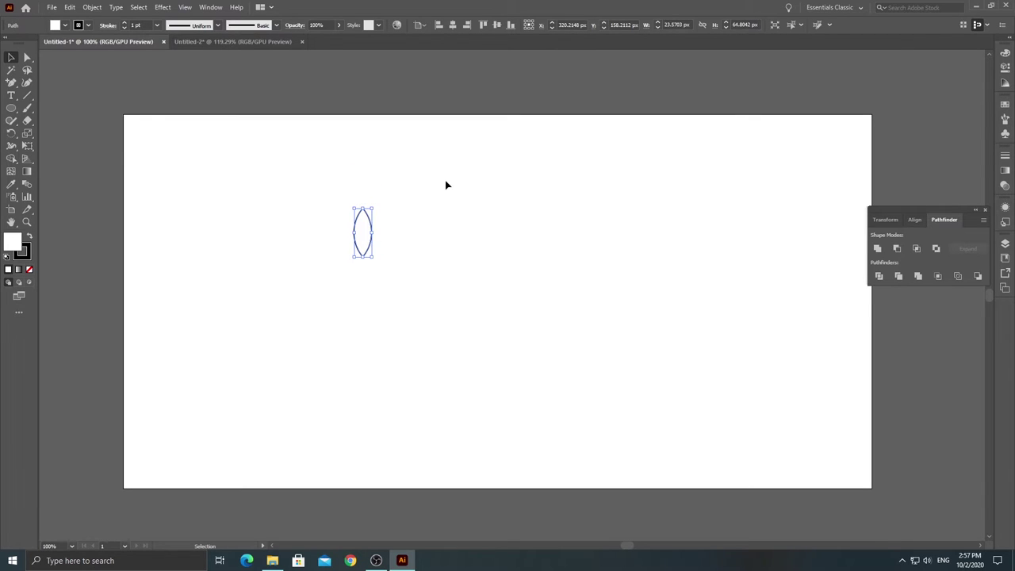
click(914, 219)
click(885, 220)
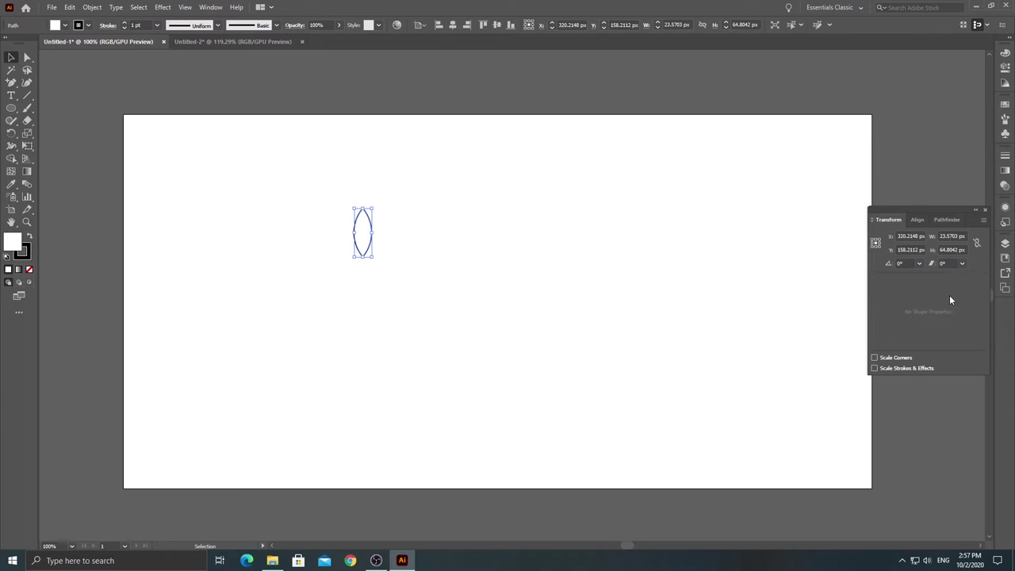
click(905, 263)
text(40)
key(Return)
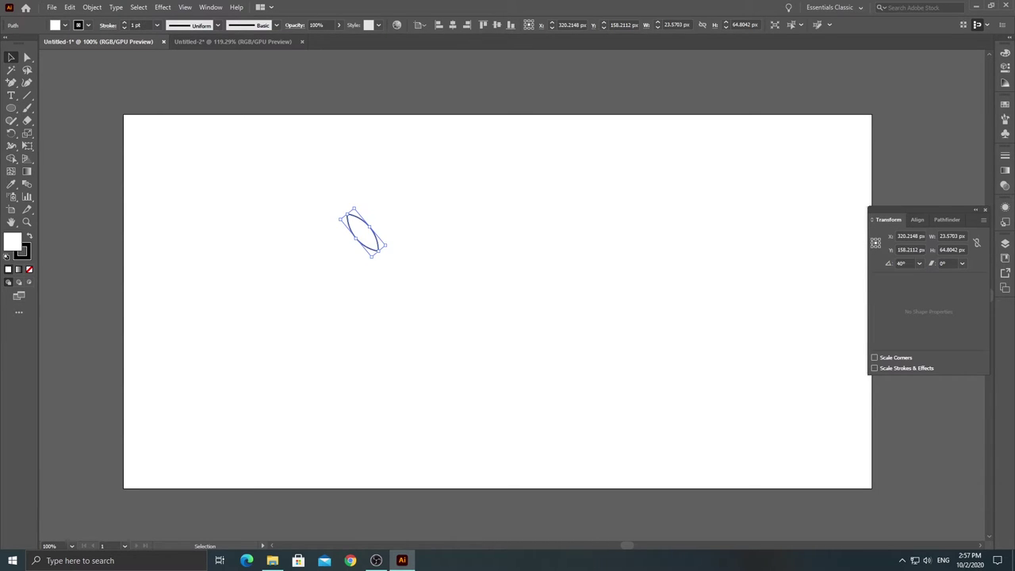
click(386, 192)
drag(302, 198, 396, 258)
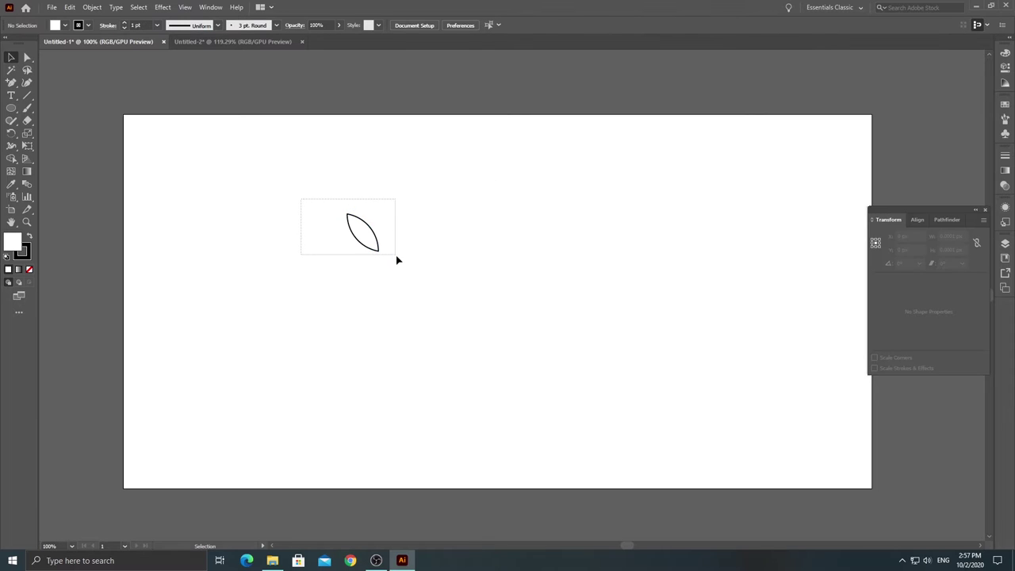
- Reflect a vertical copy of the leaf and move it right of the original
right_click(374, 236)
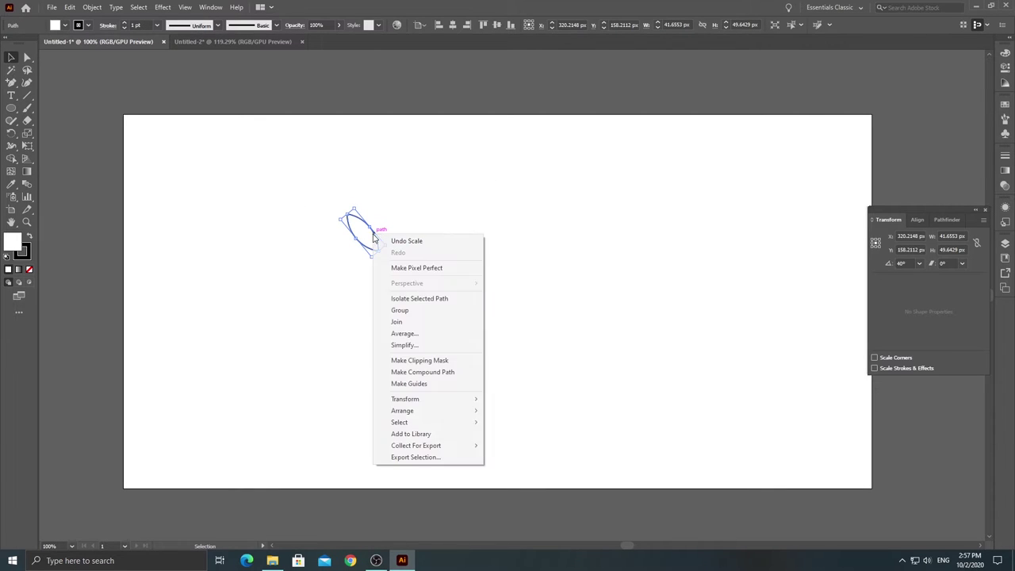
mouse_move(406, 399)
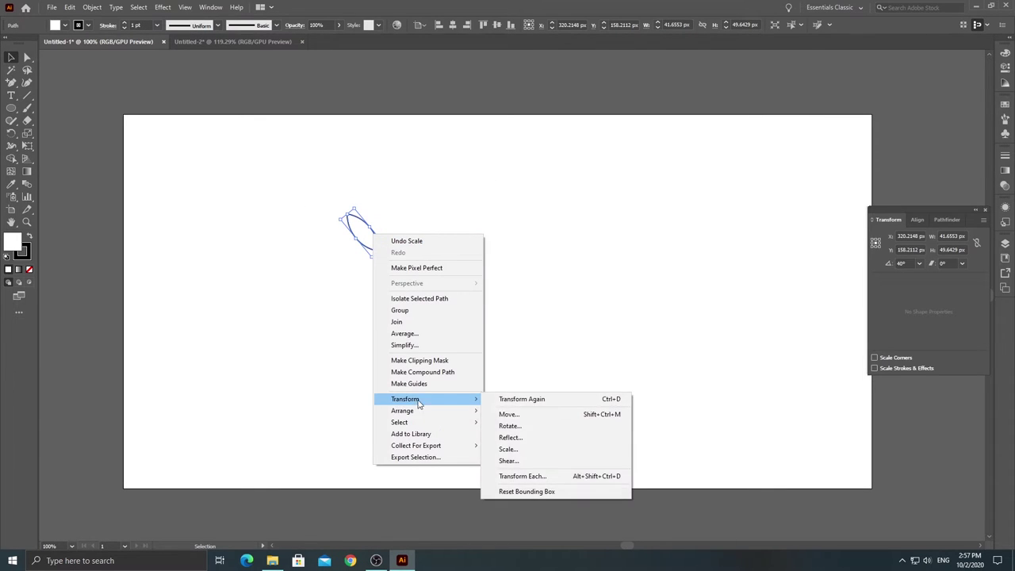
click(520, 437)
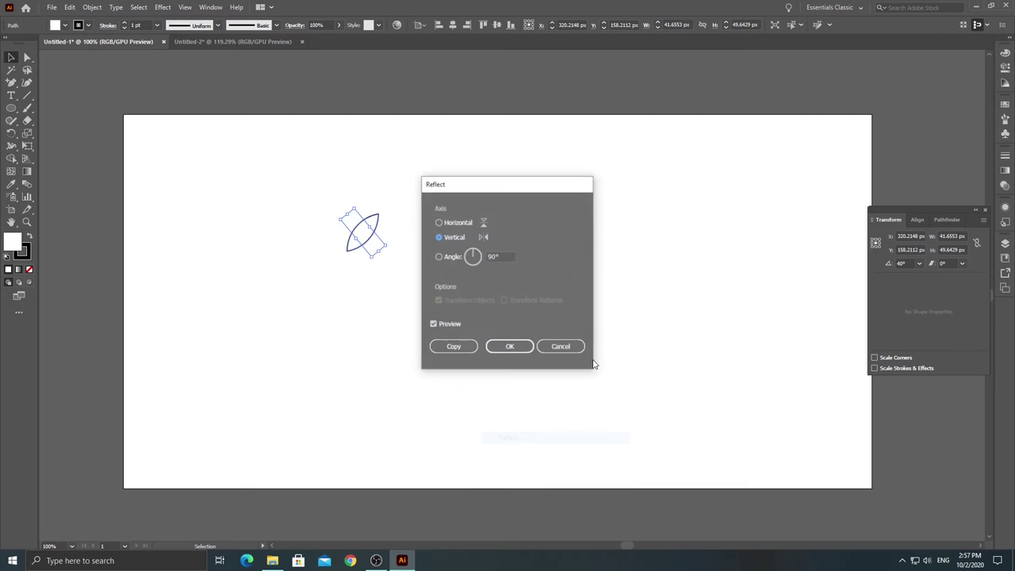
click(453, 346)
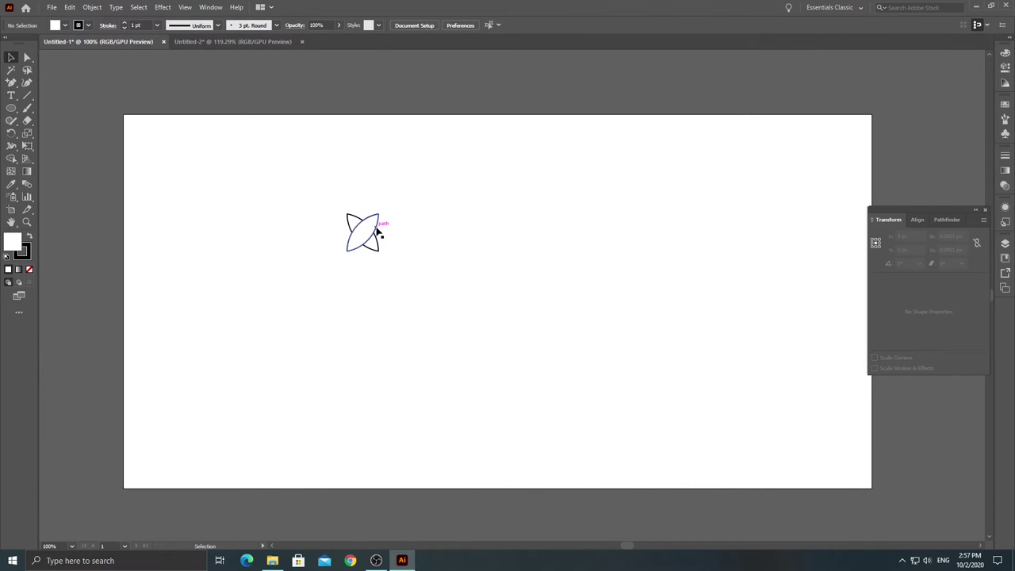
drag(377, 229, 417, 230)
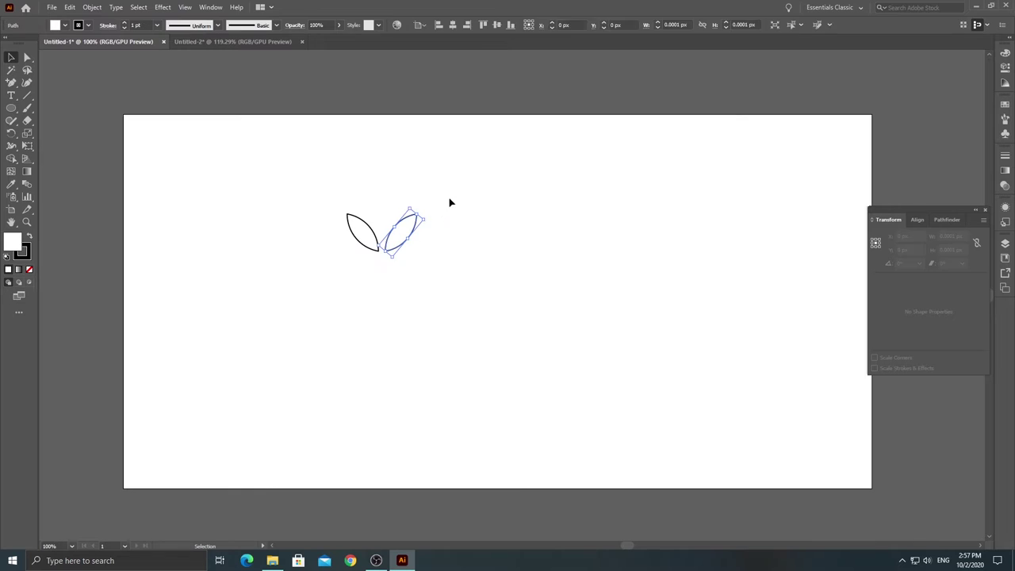
- Scale the two-leaf pair down together and move it further left
drag(332, 198, 445, 271)
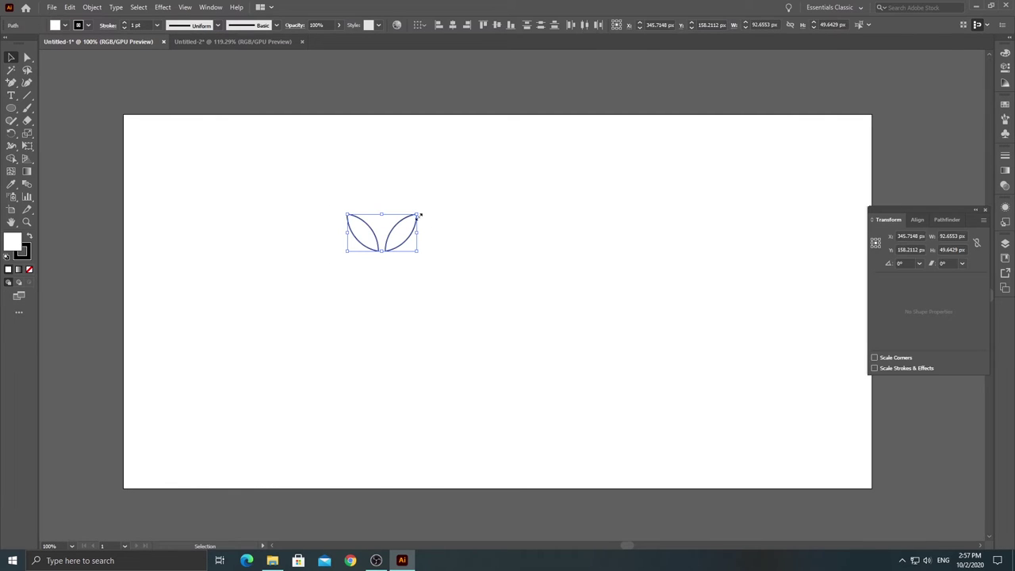
drag(419, 215, 406, 226)
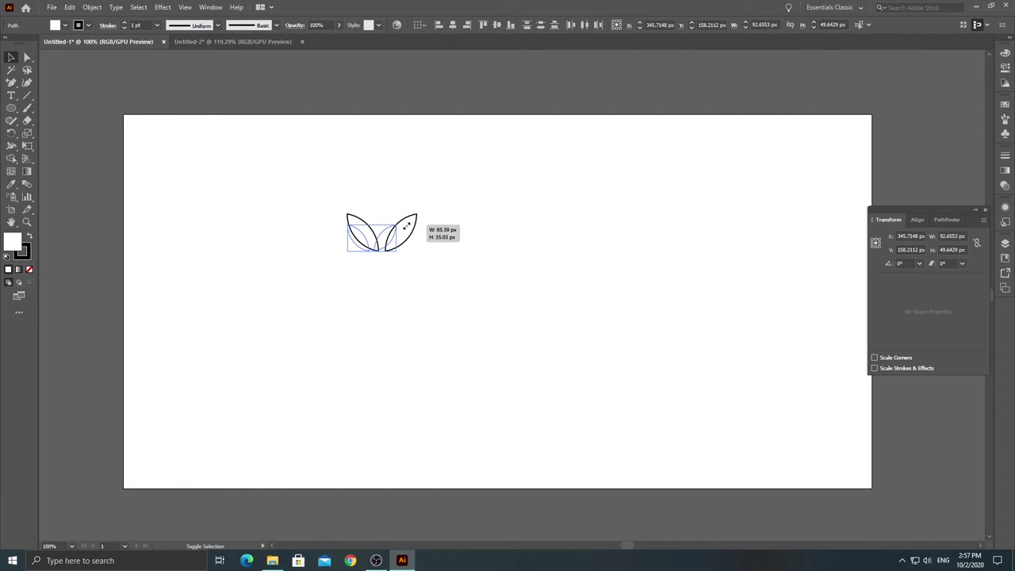
drag(405, 226, 403, 228)
click(471, 225)
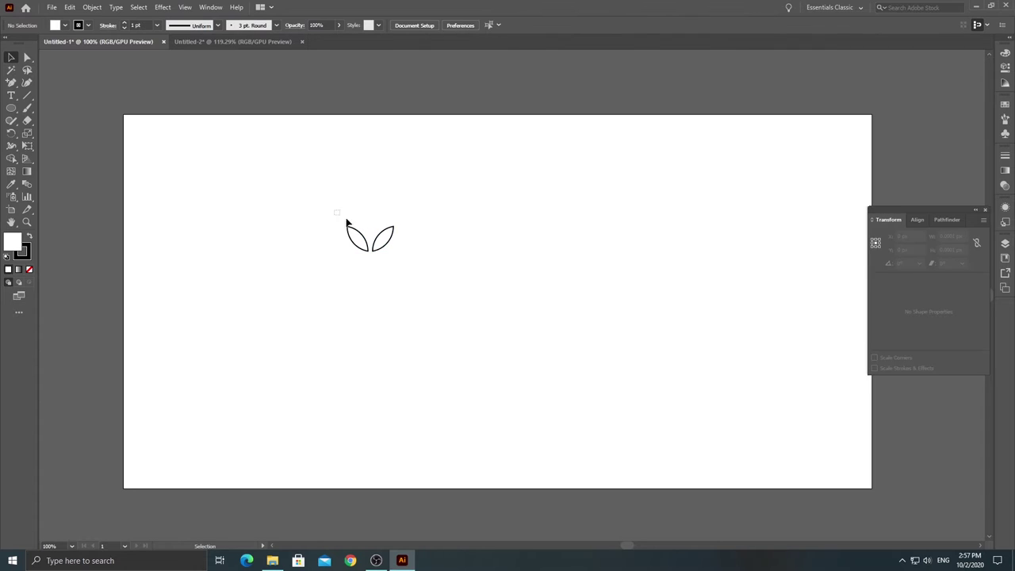
mouse_move(334, 210)
mouse_down()
mouse_move(412, 256)
mouse_move(307, 240)
mouse_up()
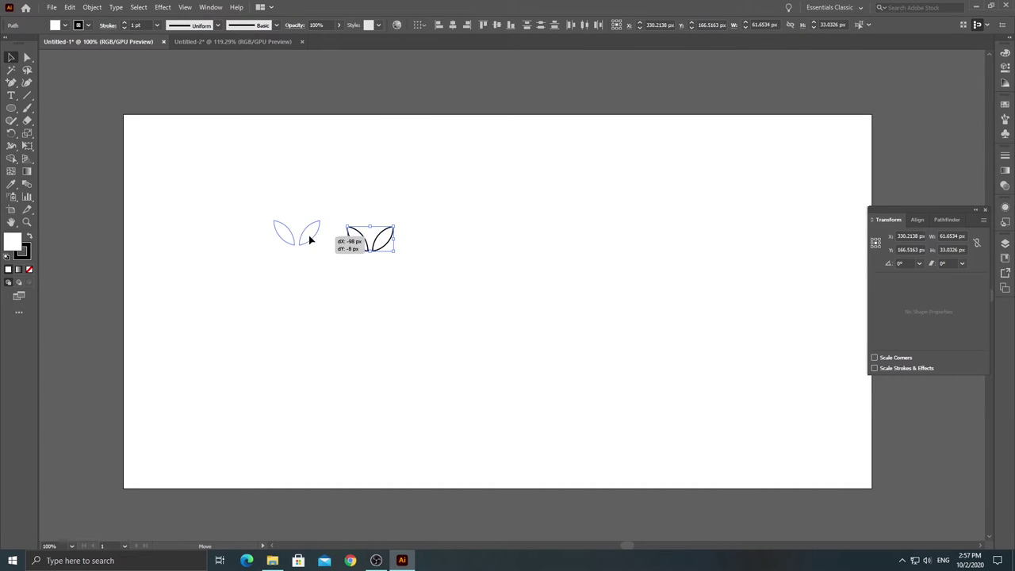
click(370, 186)
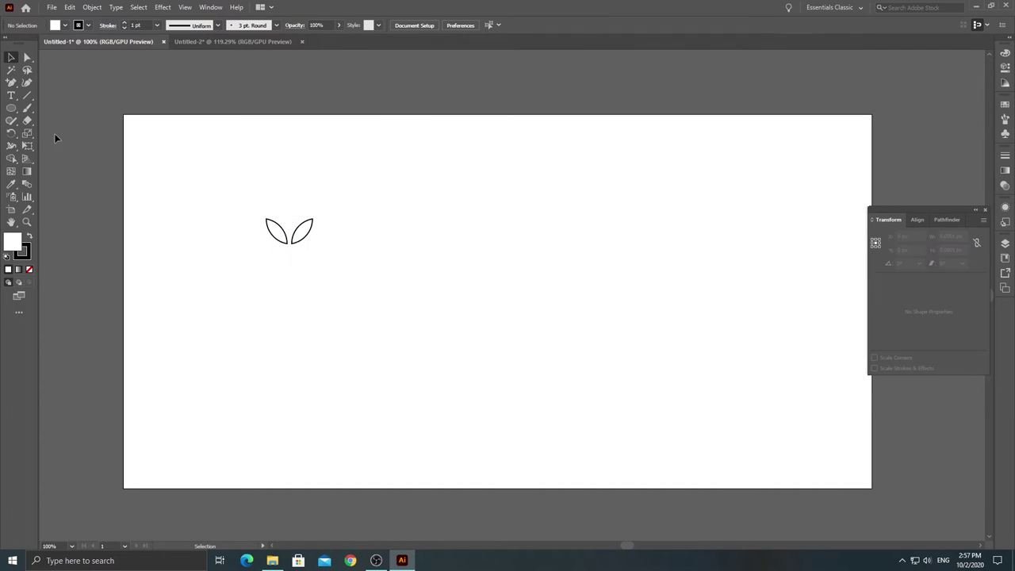
click(11, 108)
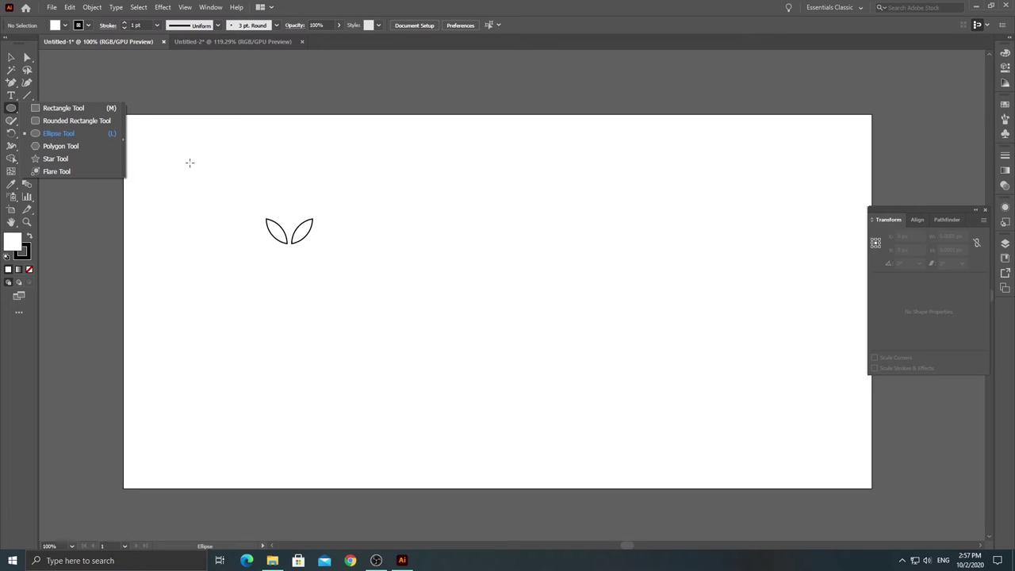
- Draw a large circle on the right half of the artboard
click(76, 132)
mouse_move(479, 176)
mouse_down()
mouse_move(696, 341)
mouse_move(712, 408)
mouse_up()
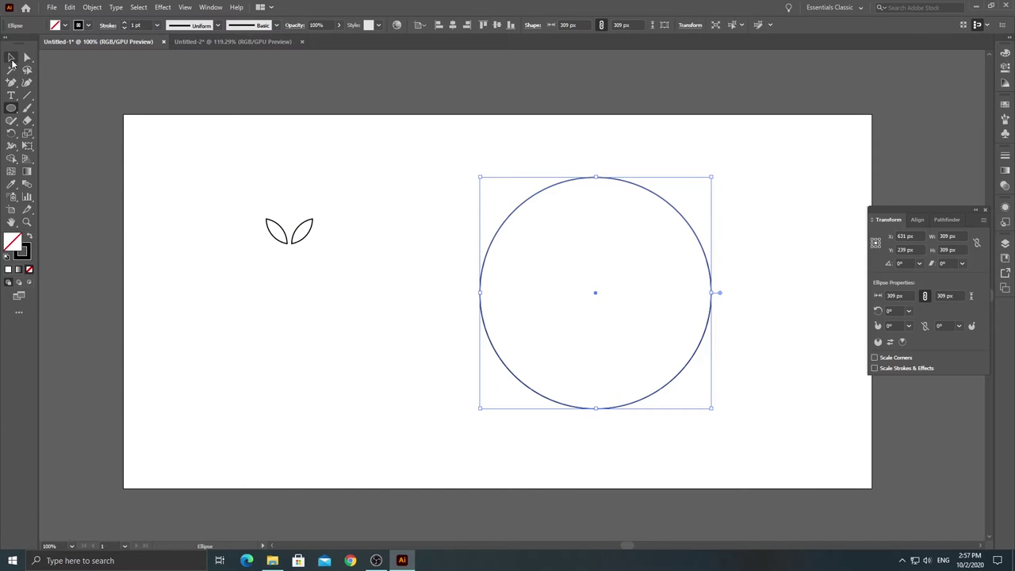
click(11, 58)
- Rotate the leaf pair to about 315° and move it onto the circle's bottom edge
drag(231, 189, 336, 274)
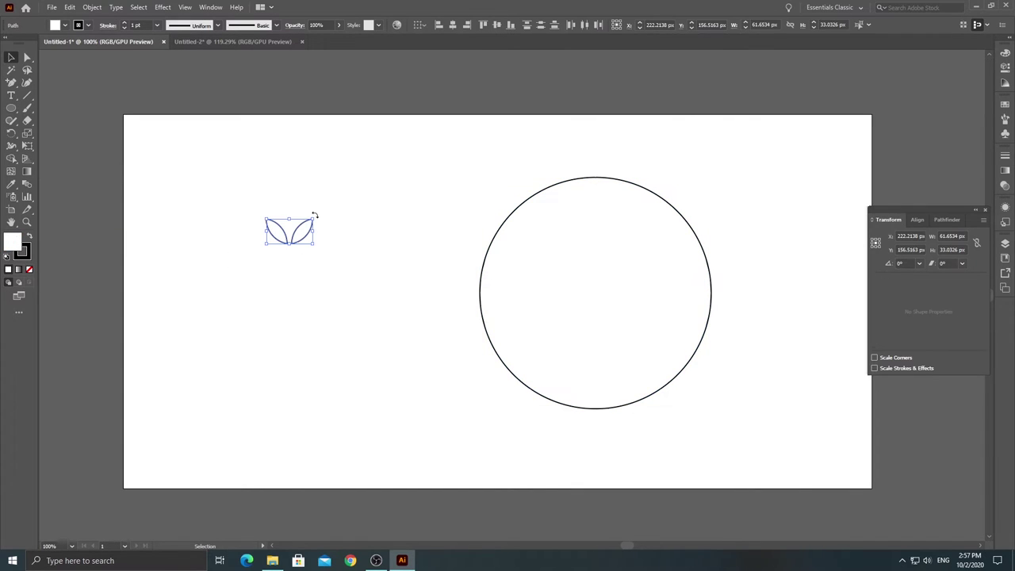
drag(316, 217, 319, 236)
drag(319, 235, 634, 409)
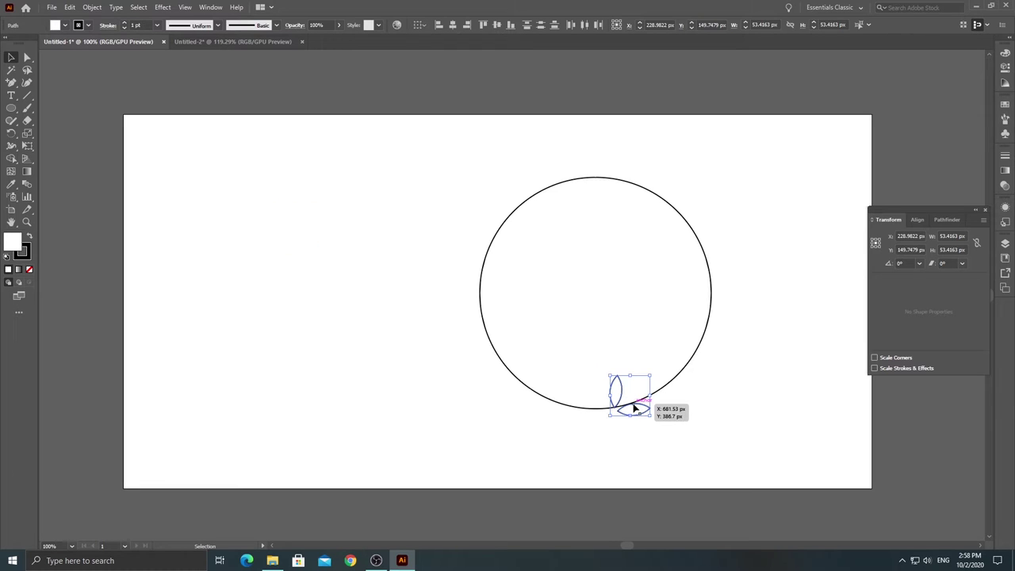
drag(655, 372, 657, 390)
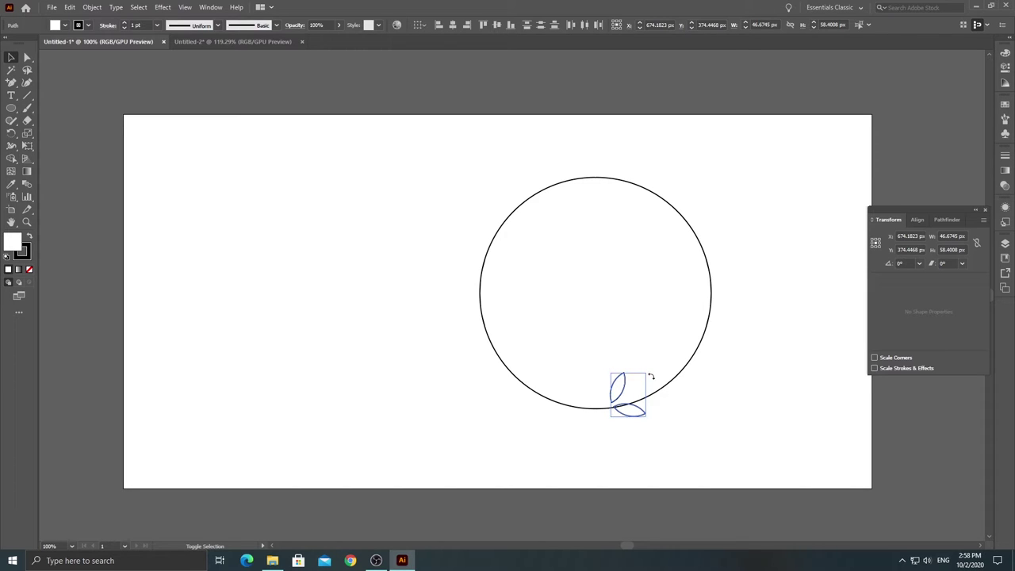
drag(639, 411, 640, 413)
mouse_move(648, 370)
mouse_down()
mouse_move(655, 387)
mouse_move(632, 418)
mouse_up()
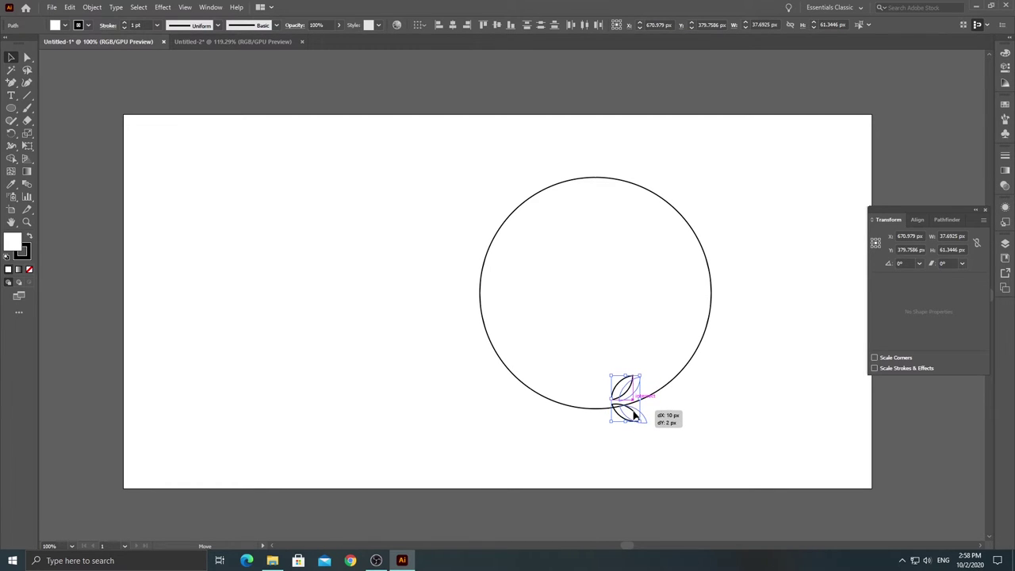
drag(633, 416, 659, 399)
- Reselect both leaves, tilt them slightly and nudge them against the circle
click(678, 404)
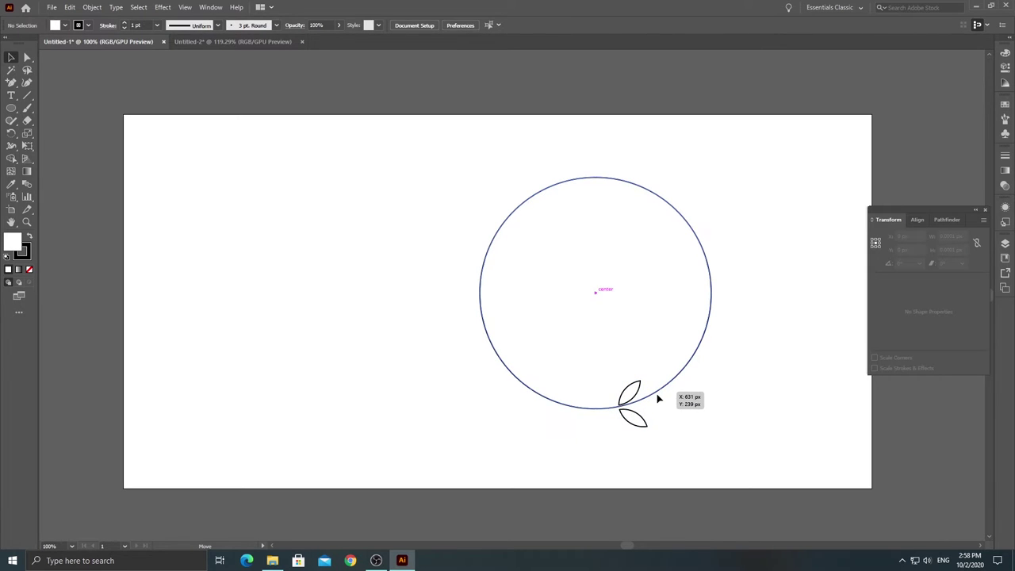
click(684, 419)
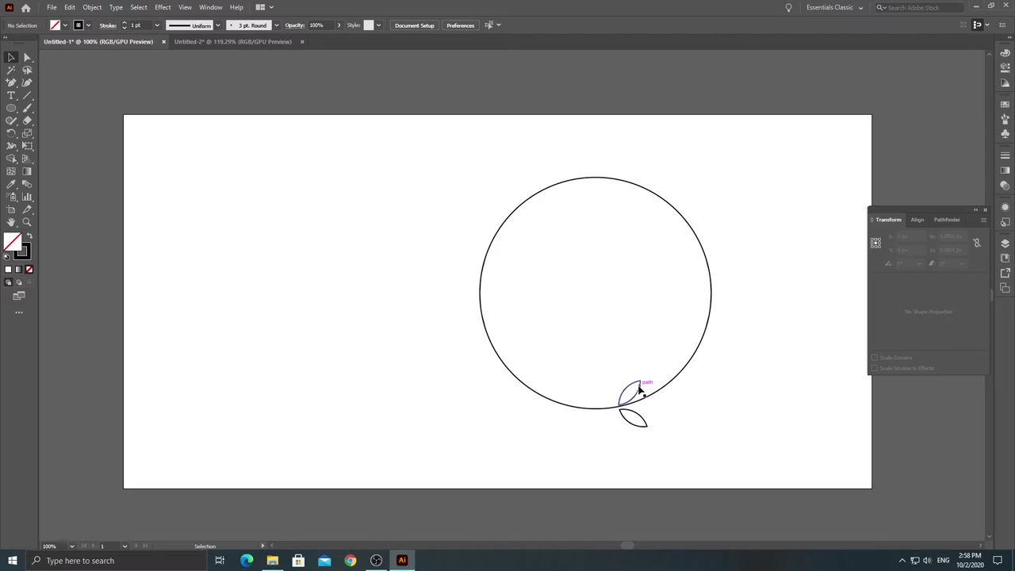
click(641, 389)
shift+click(645, 419)
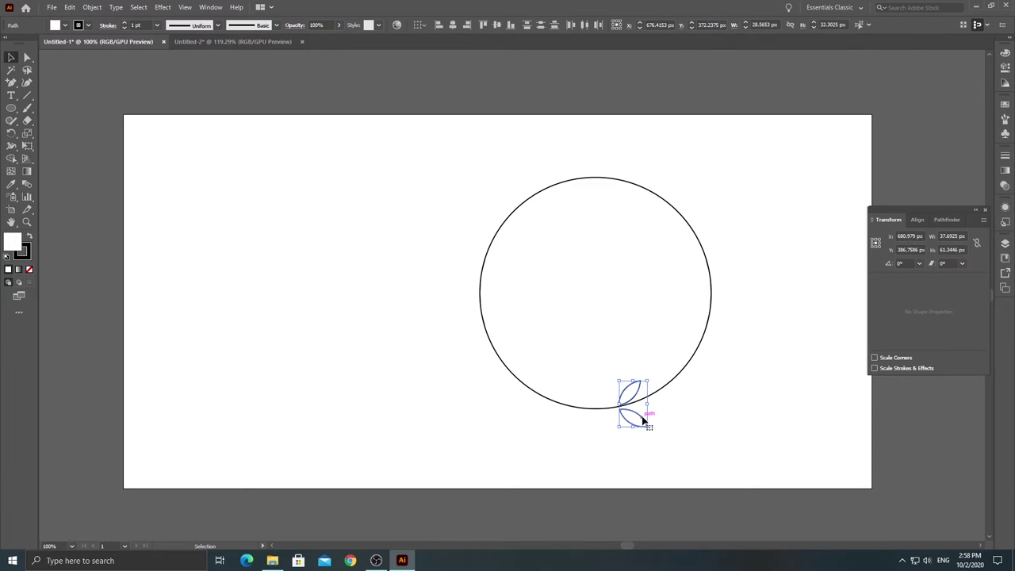
drag(649, 429, 649, 414)
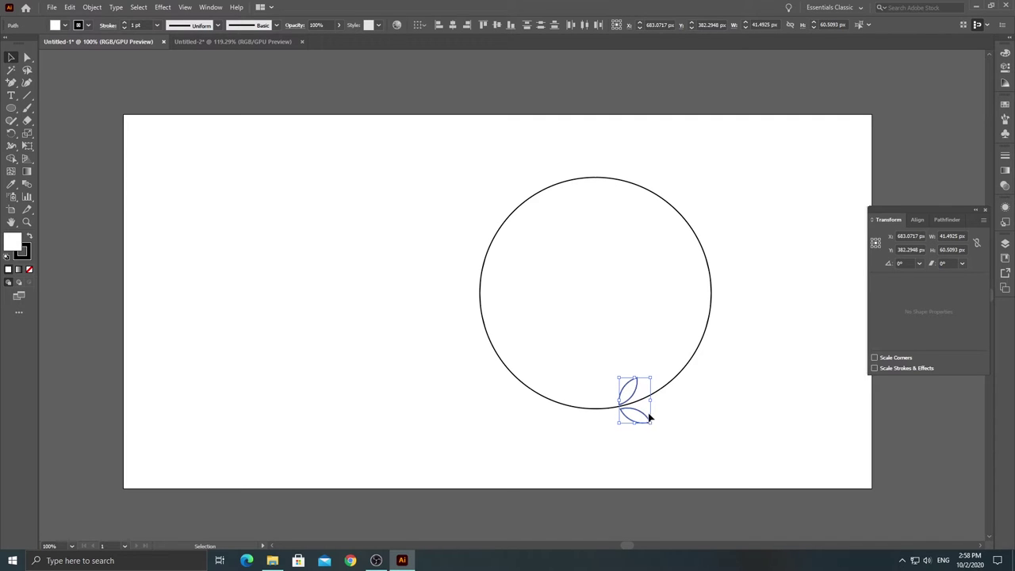
drag(643, 414, 643, 414)
- Shift the large circle slightly so it meets the leaves
click(701, 410)
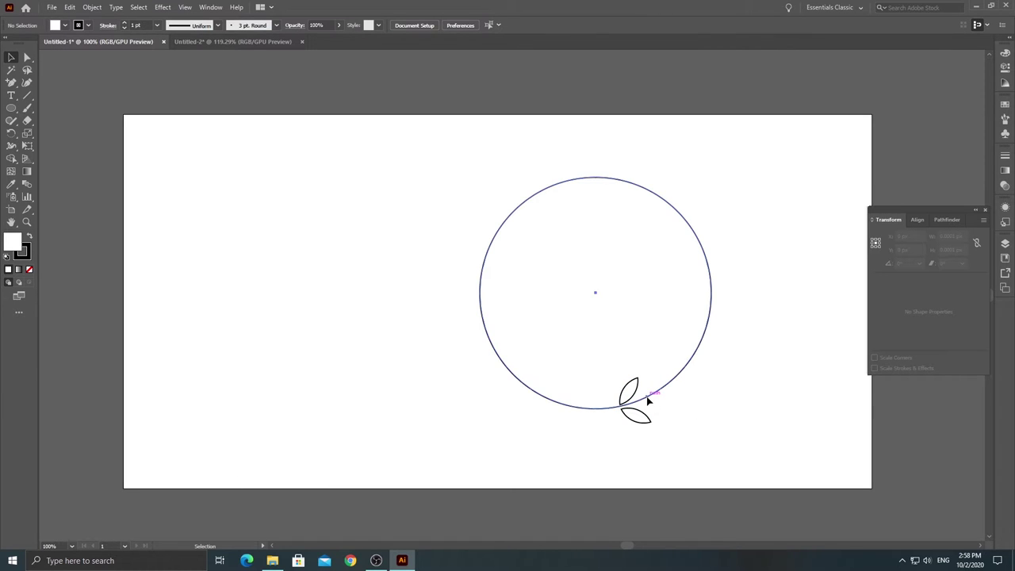
mouse_move(647, 401)
mouse_down()
mouse_move(656, 404)
mouse_move(647, 403)
mouse_up()
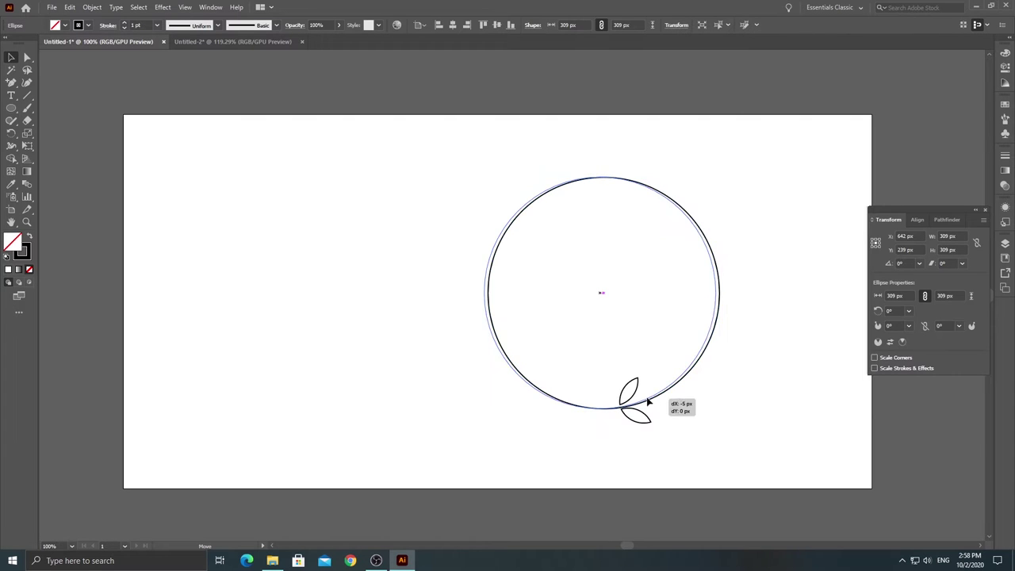
click(731, 413)
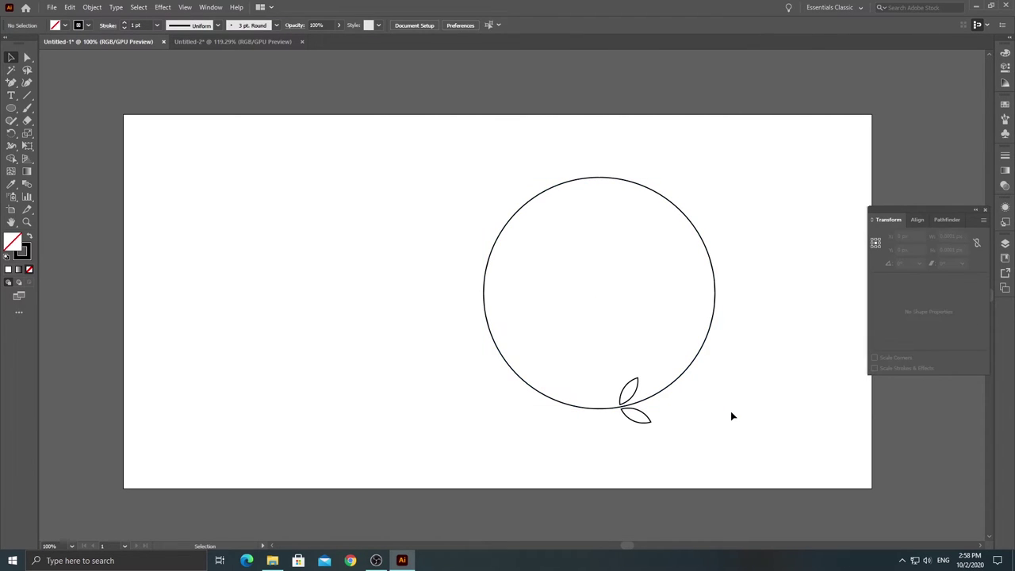
- Select both leaves and switch to the Rotate tool
click(639, 394)
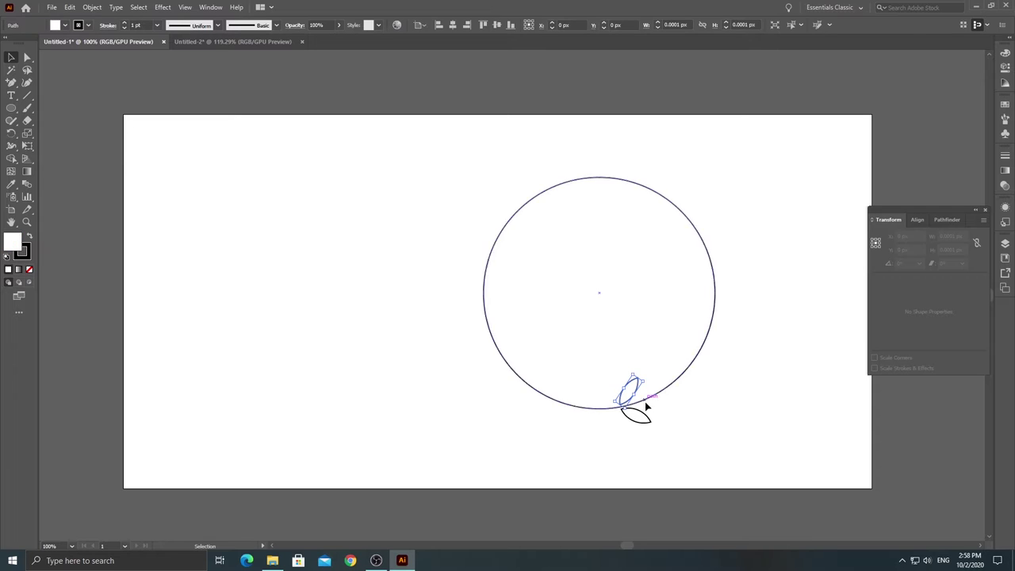
shift+click(646, 415)
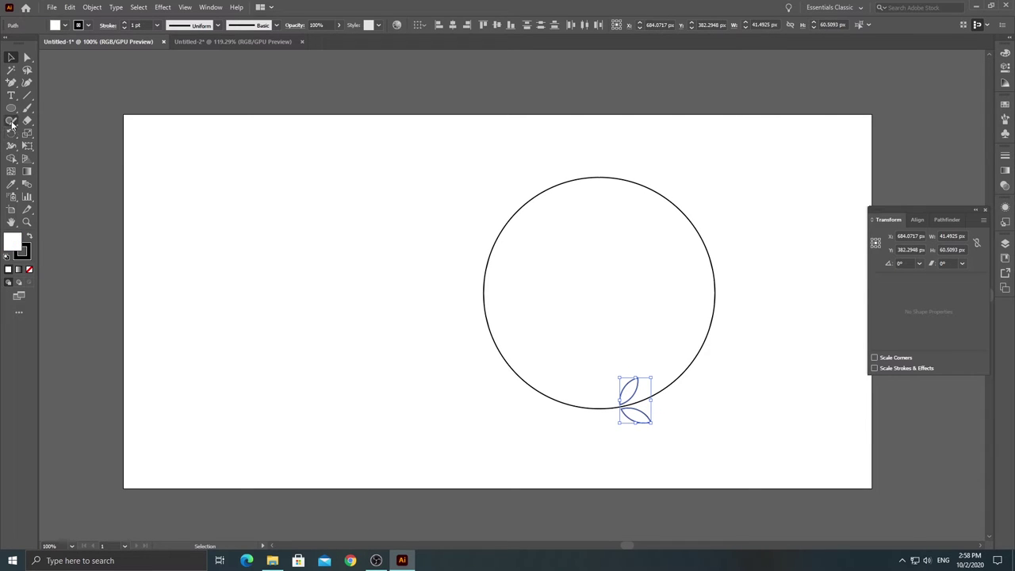
click(12, 133)
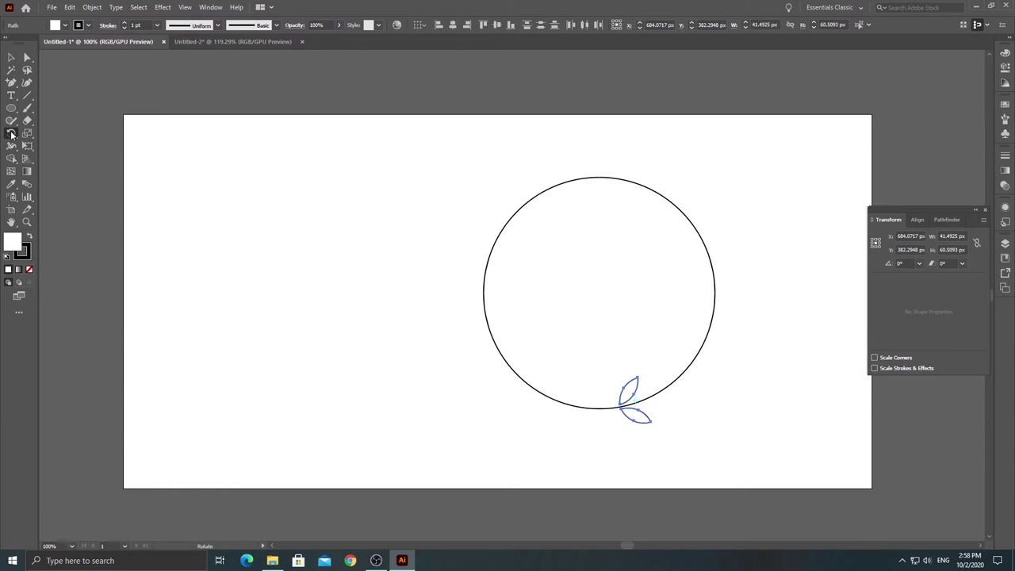
drag(12, 133, 52, 138)
click(53, 136)
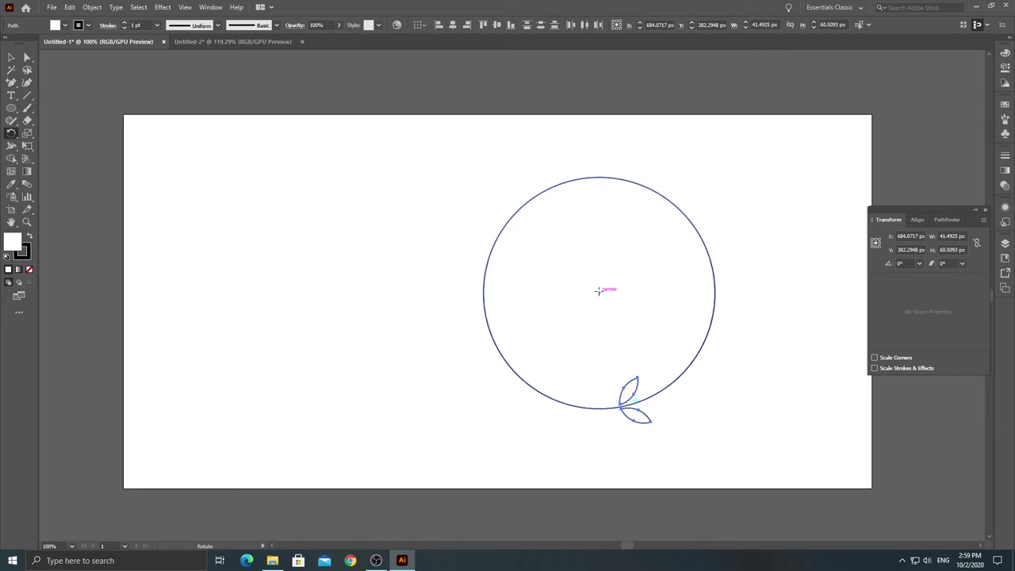
- Rotate copies of the leaf pair around the circle's centre, repeating with Ctrl+D
click(599, 292)
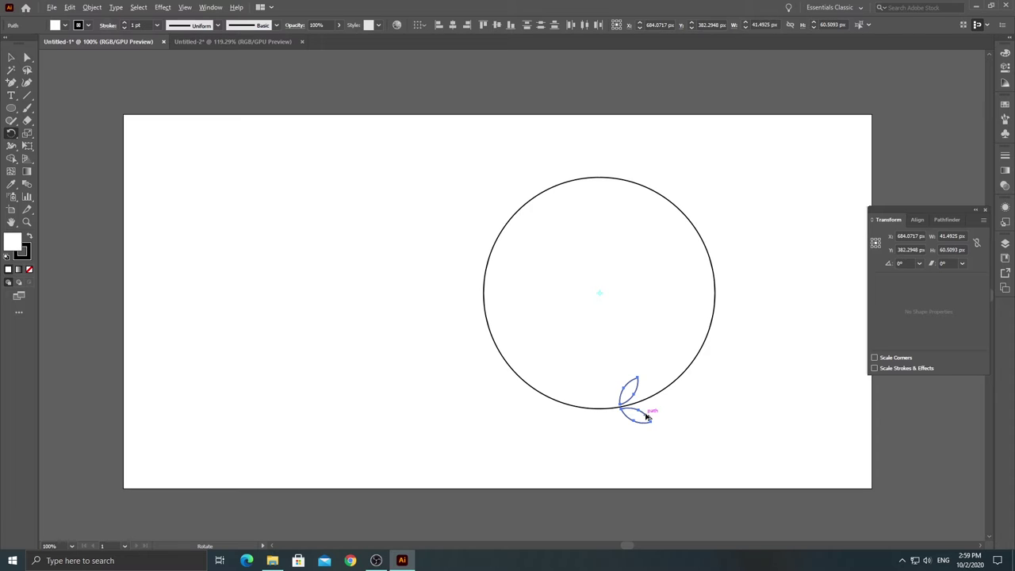
drag(648, 417, 672, 409)
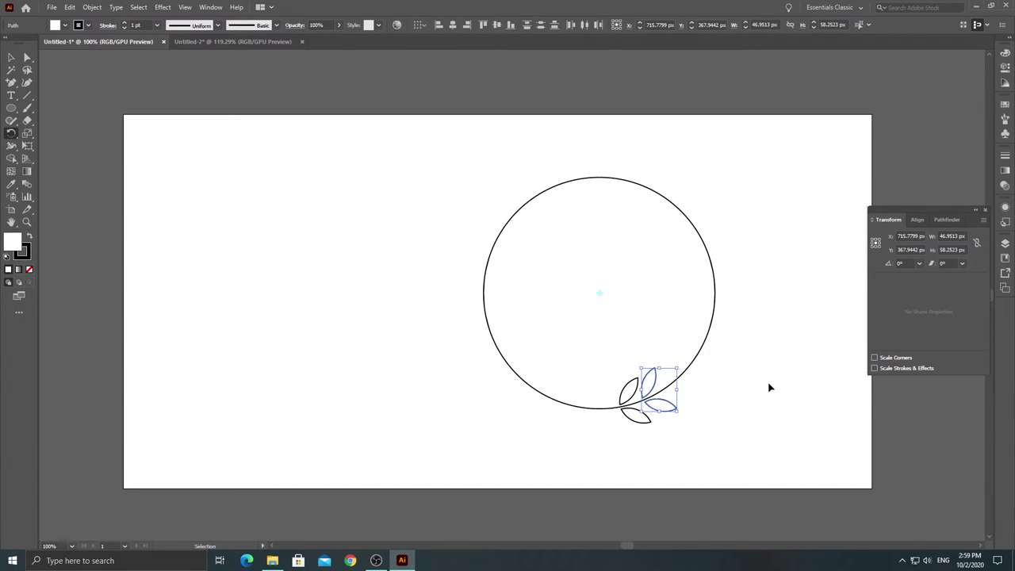
key(ctrl+d)
key(ctrl+d)
key(ctrl+d)
key(ctrl+d)
key(ctrl+d)
key(ctrl+d)
key(ctrl+d)
key(ctrl+d)
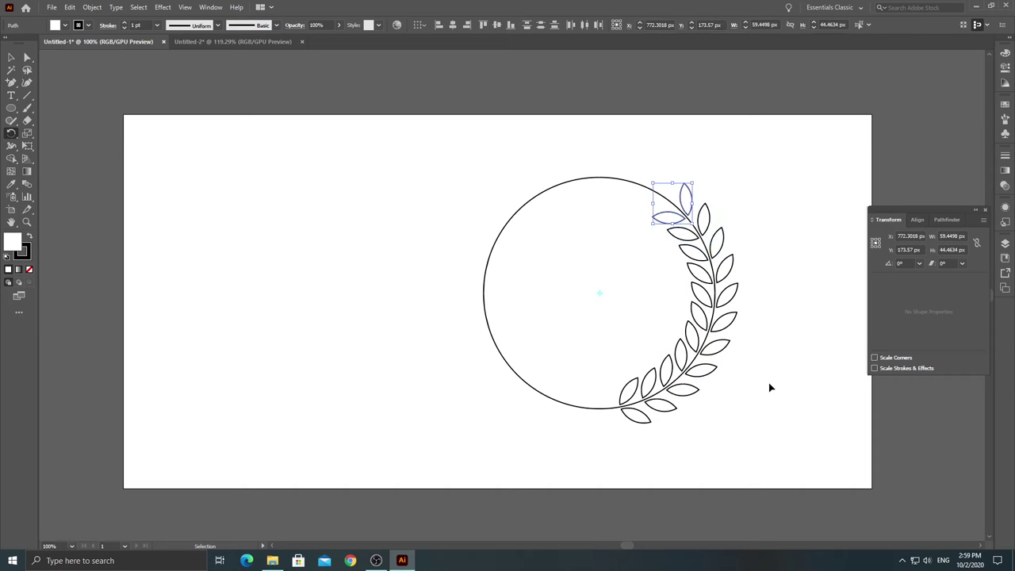
key(ctrl+d)
key(ctrl+d)
key(ctrl+d)
key(ctrl+d)
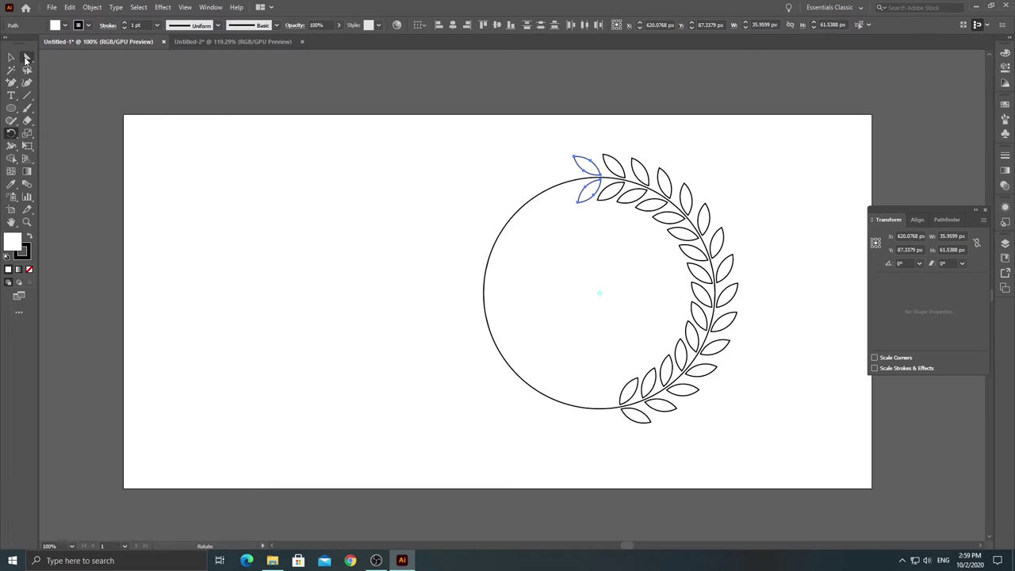
- Delete the circle's left anchor to remove its left half
click(26, 58)
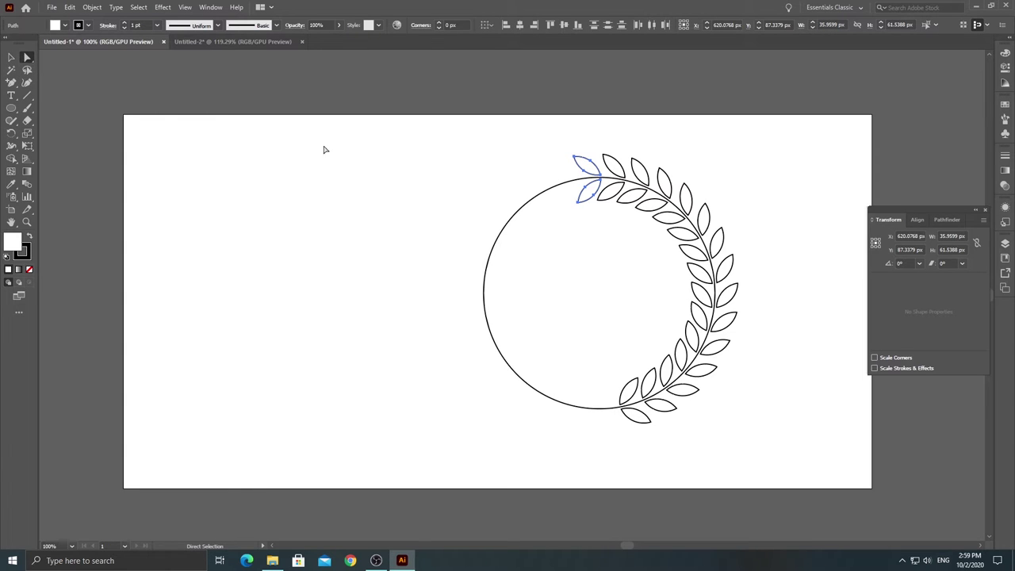
drag(438, 193, 524, 361)
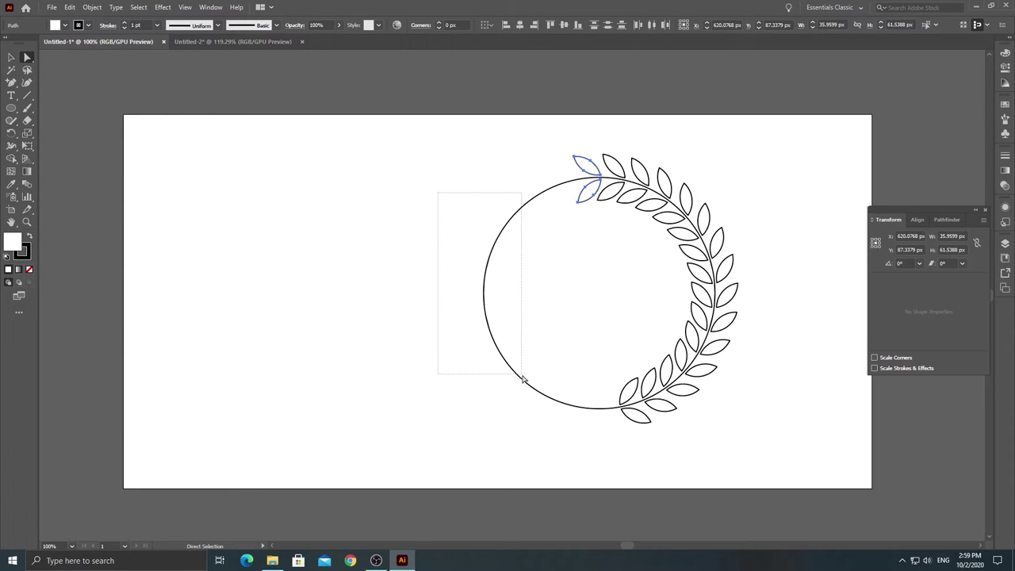
key(Delete)
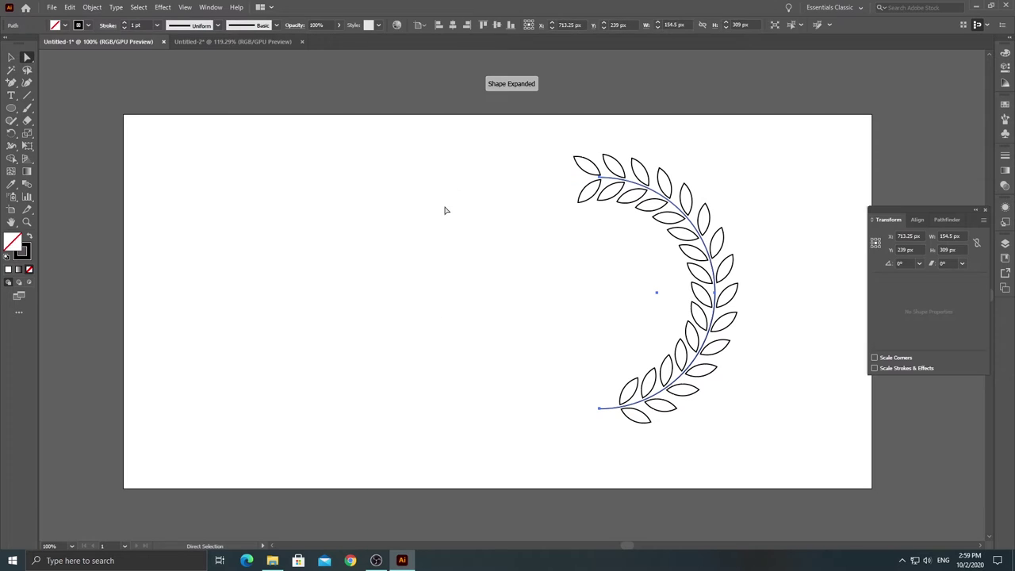
click(516, 132)
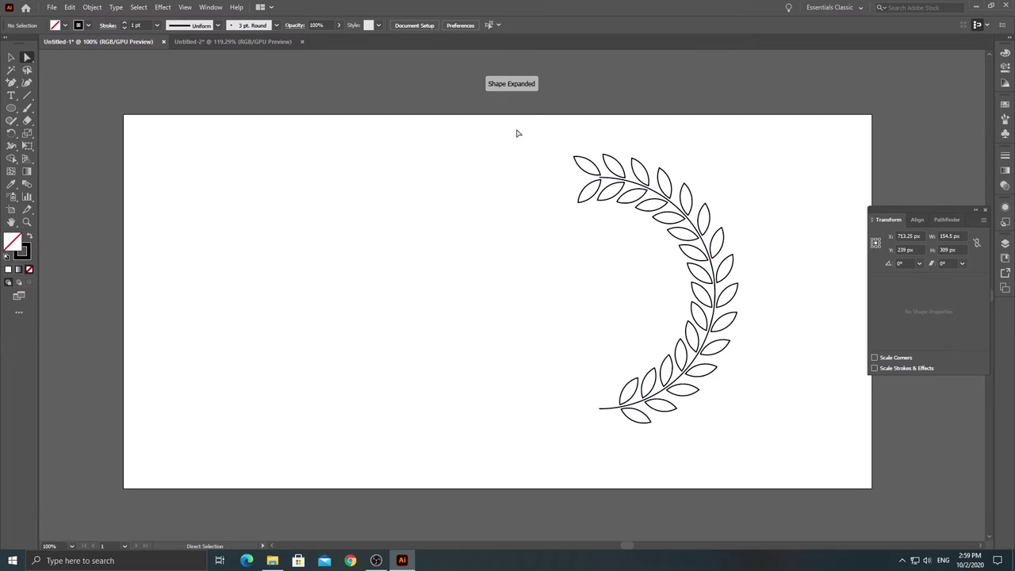
- Delete the stray top arc and set the top leaf horizontally at the branch tip
click(583, 169)
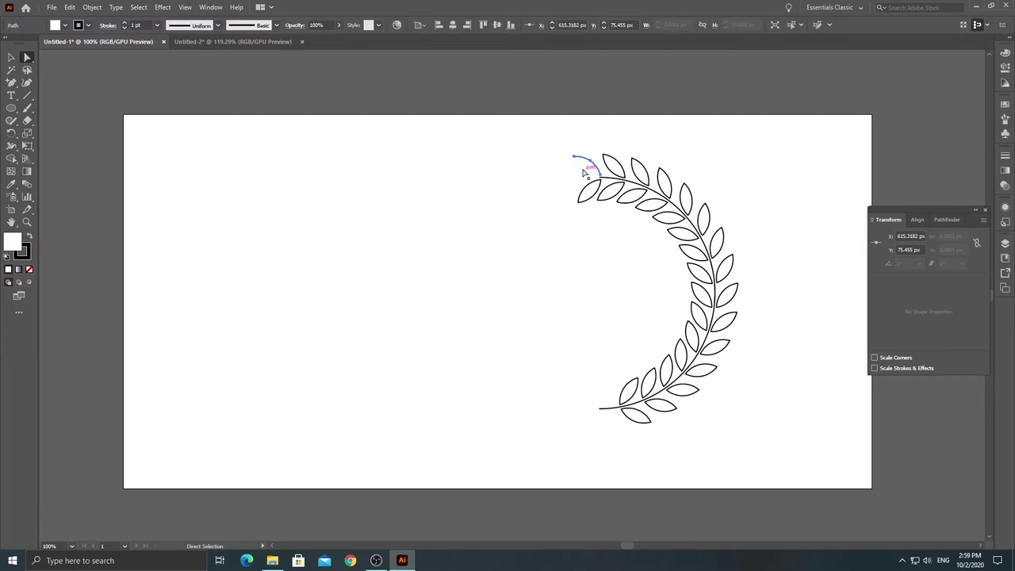
key(Delete)
click(11, 57)
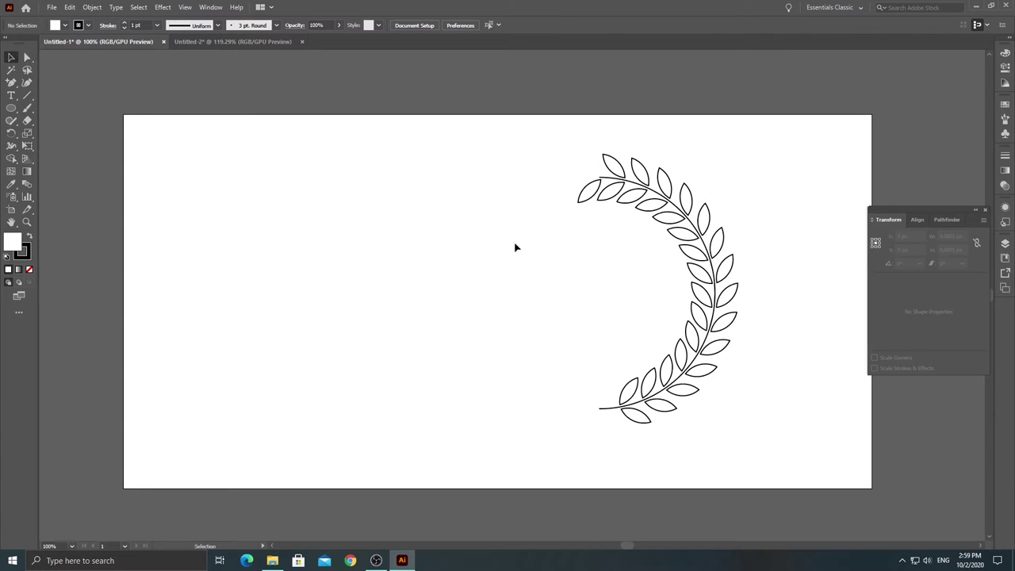
click(585, 198)
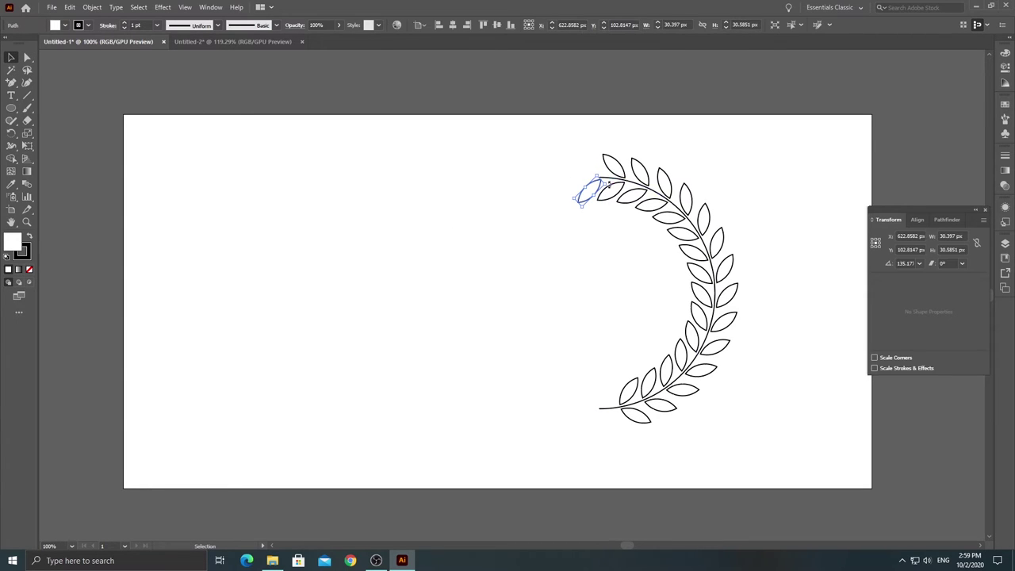
mouse_move(589, 204)
mouse_down()
mouse_move(536, 201)
mouse_move(563, 184)
mouse_move(590, 186)
mouse_up()
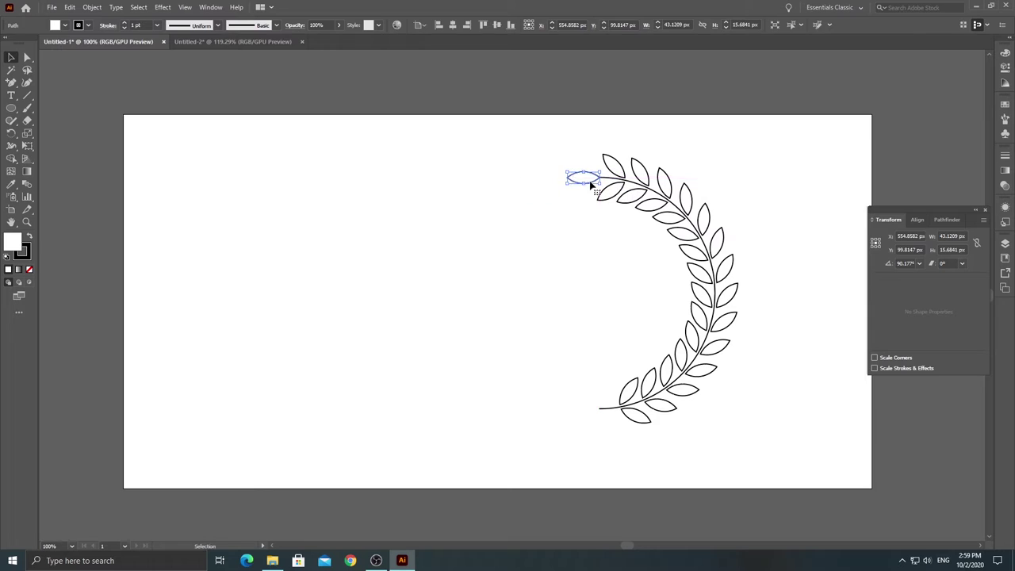
click(492, 183)
mouse_move(486, 124)
mouse_down()
mouse_move(626, 193)
mouse_move(789, 476)
mouse_up()
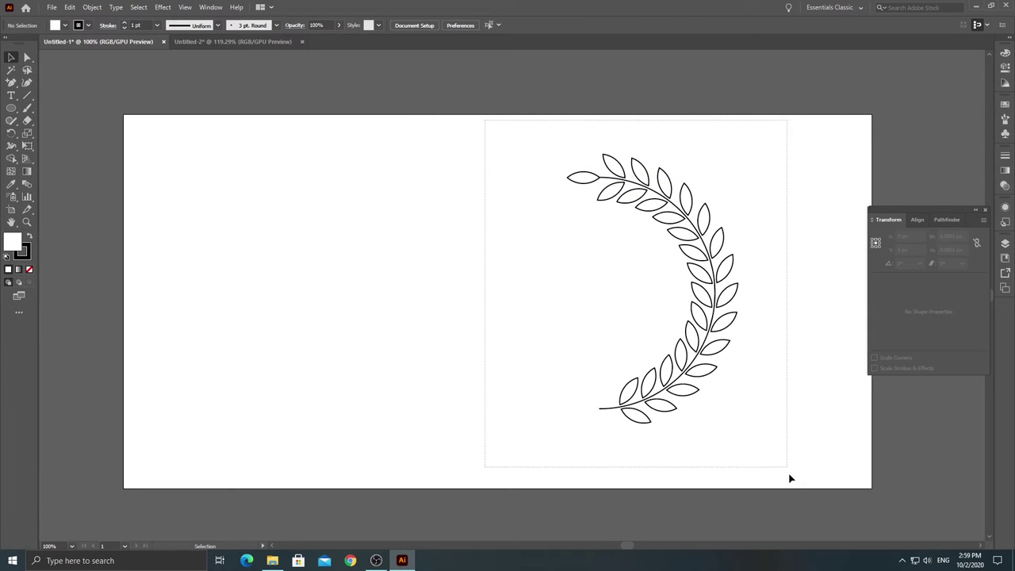
- Copy Untitled-2's gold gradient rectangle into Untitled-1, shrunk into the top-left corner
click(293, 292)
click(259, 41)
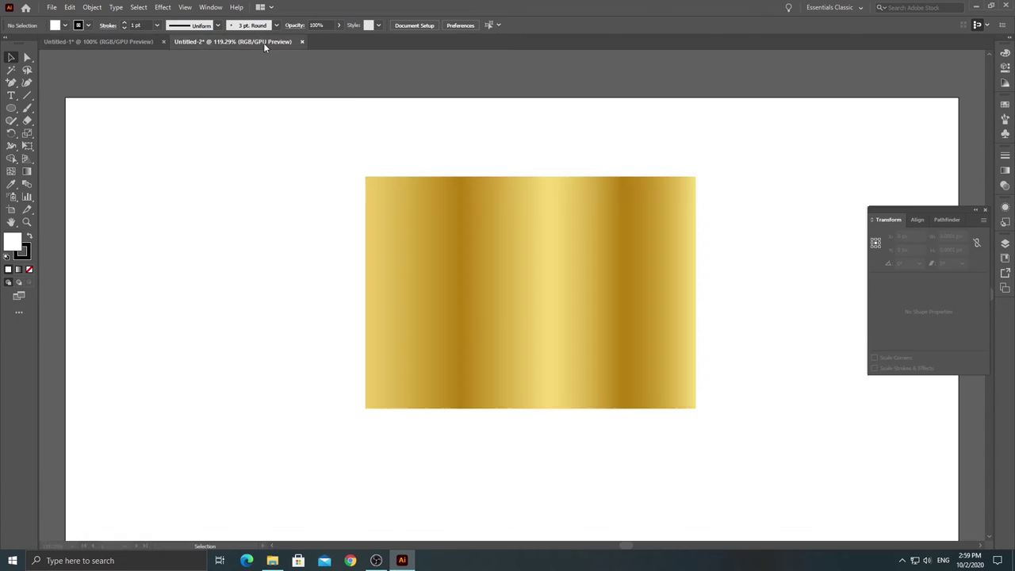
drag(567, 300, 106, 44)
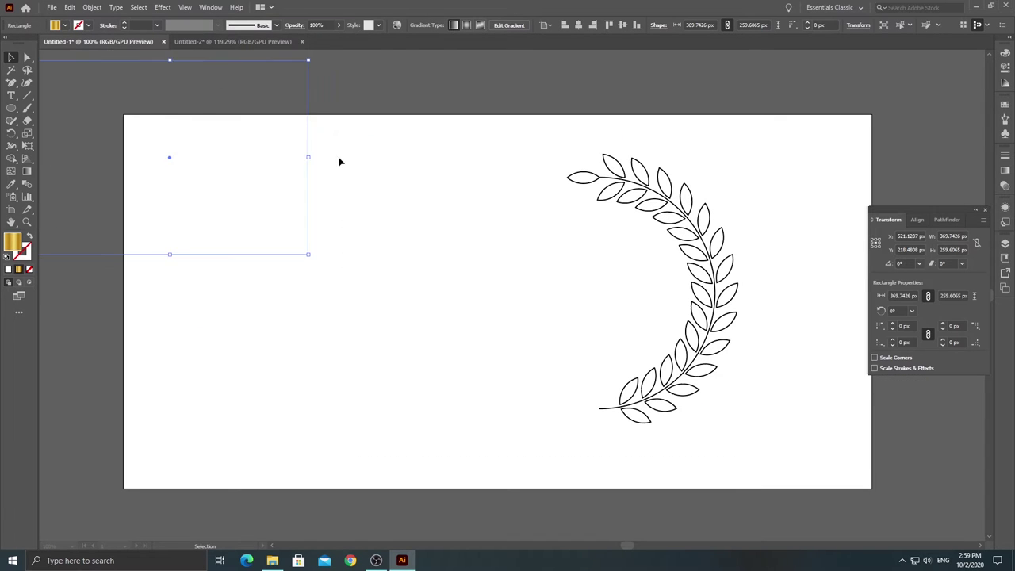
drag(105, 44, 341, 158)
click(391, 139)
mouse_move(230, 139)
mouse_down()
mouse_move(403, 291)
mouse_move(396, 294)
mouse_up()
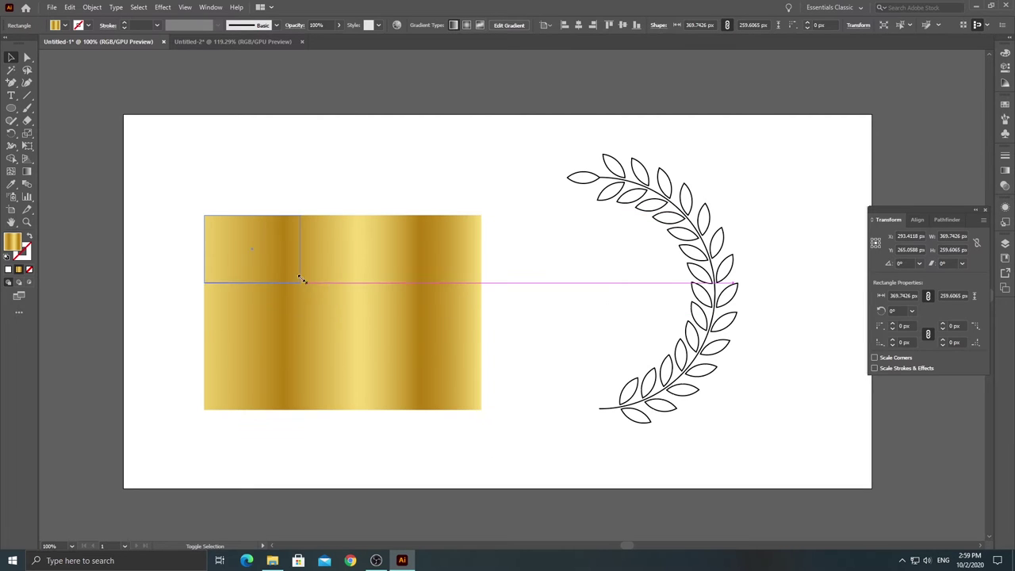
mouse_move(481, 409)
mouse_down()
mouse_move(300, 282)
mouse_move(203, 170)
mouse_up()
click(423, 193)
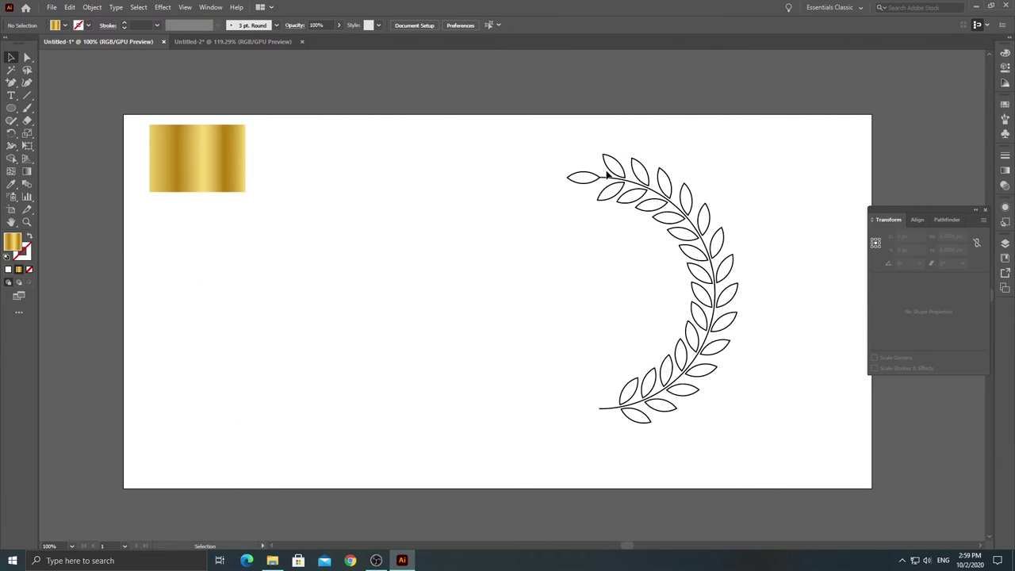
click(590, 176)
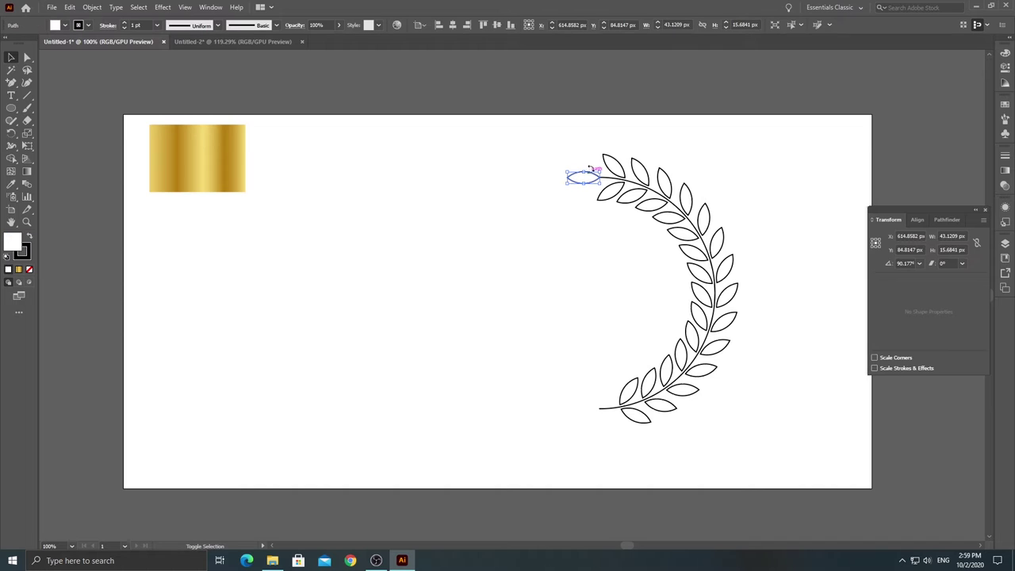
drag(591, 140, 655, 168)
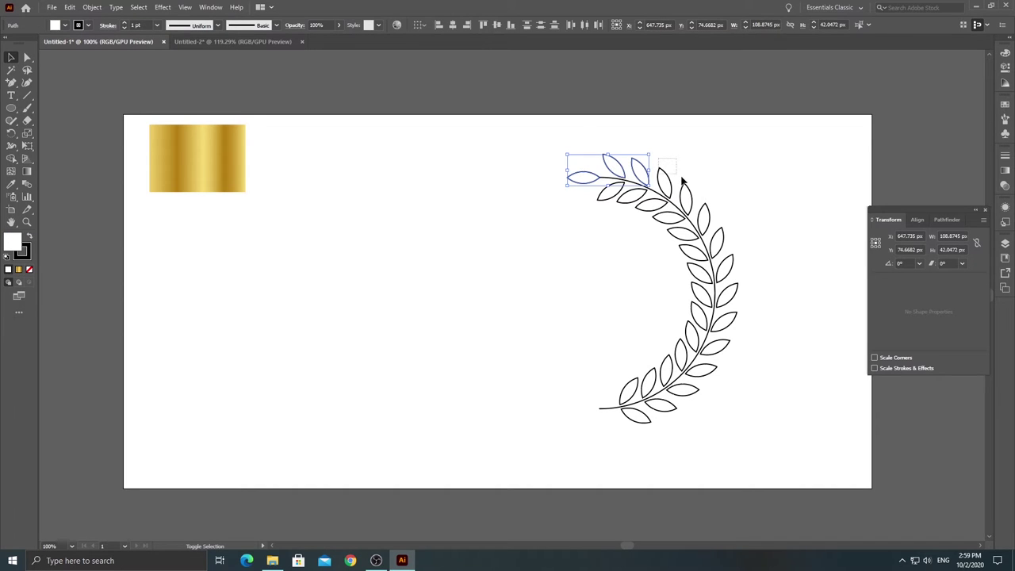
mouse_move(663, 163)
mouse_down()
mouse_move(736, 236)
mouse_move(741, 306)
mouse_move(716, 371)
mouse_up()
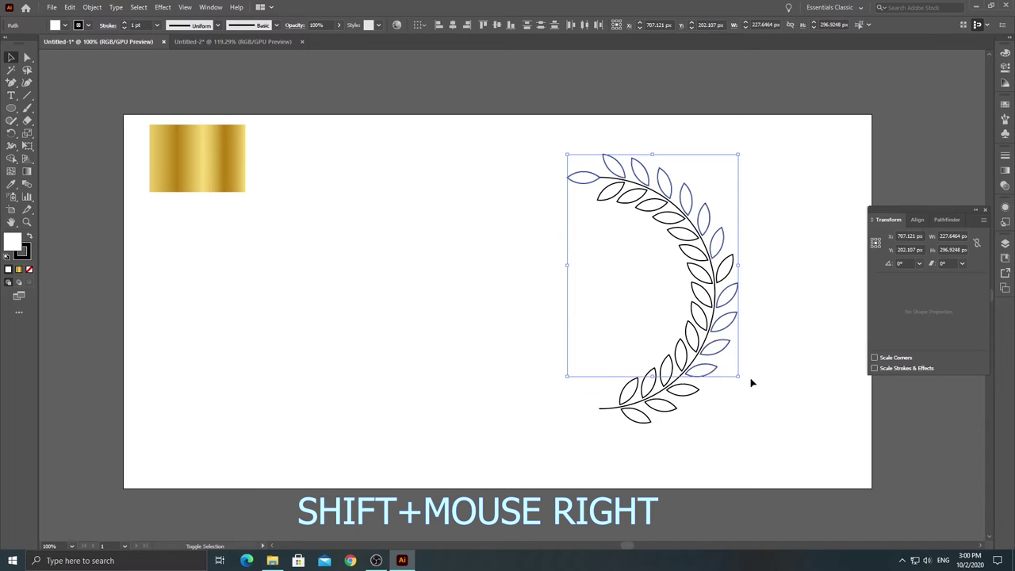
shift+click(685, 389)
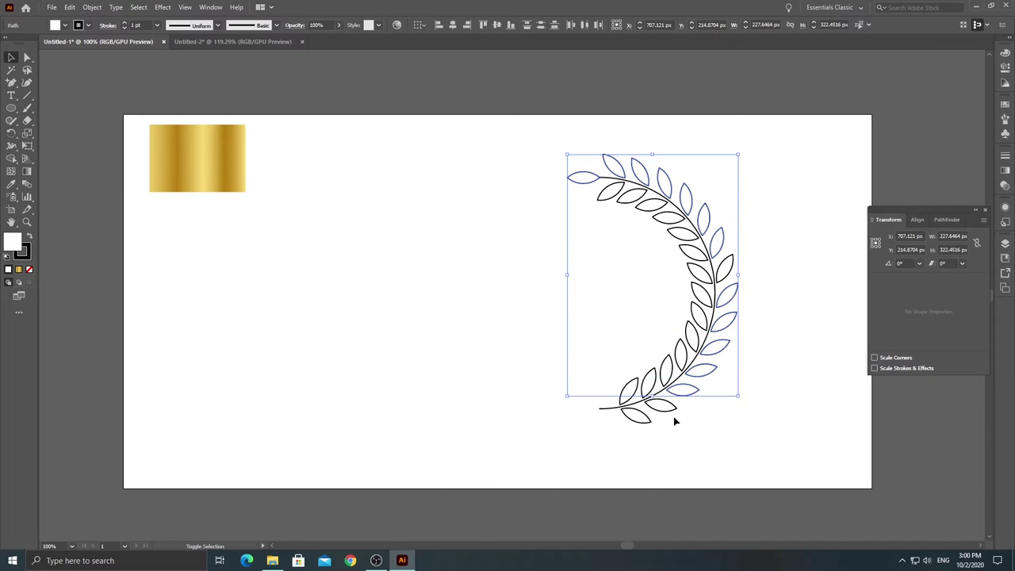
shift+click(670, 406)
shift+click(644, 421)
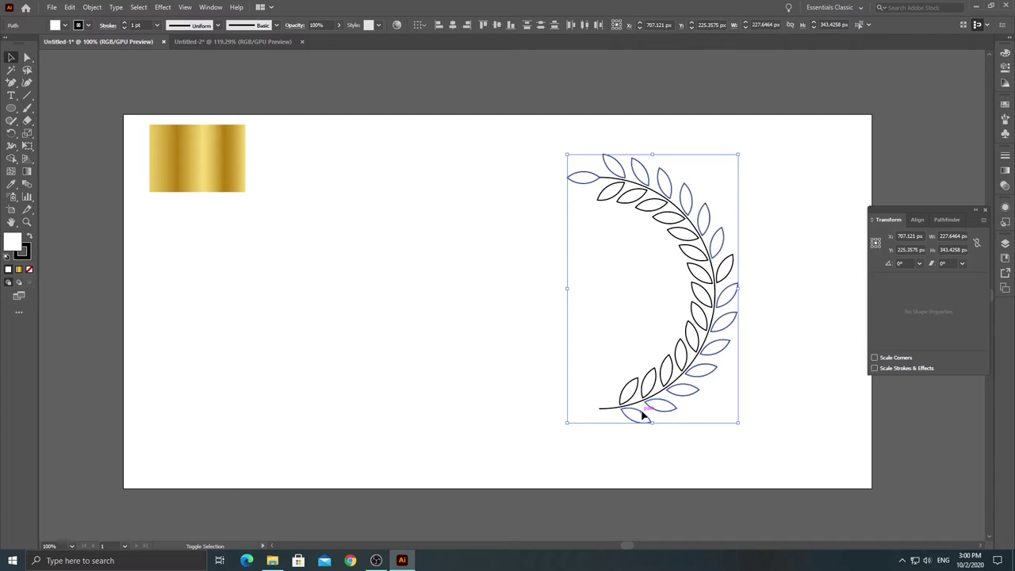
click(11, 183)
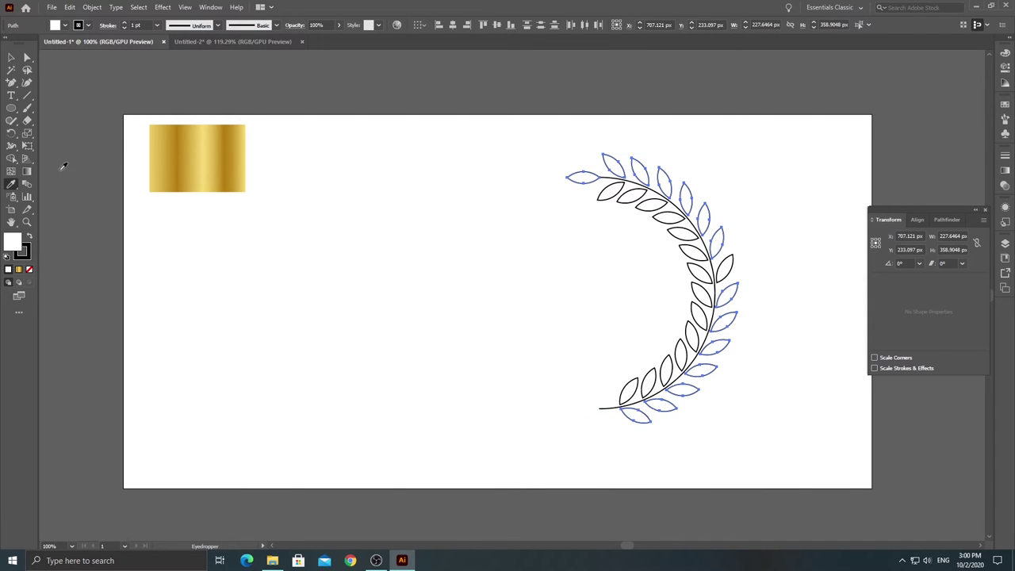
click(190, 139)
key(v)
click(352, 120)
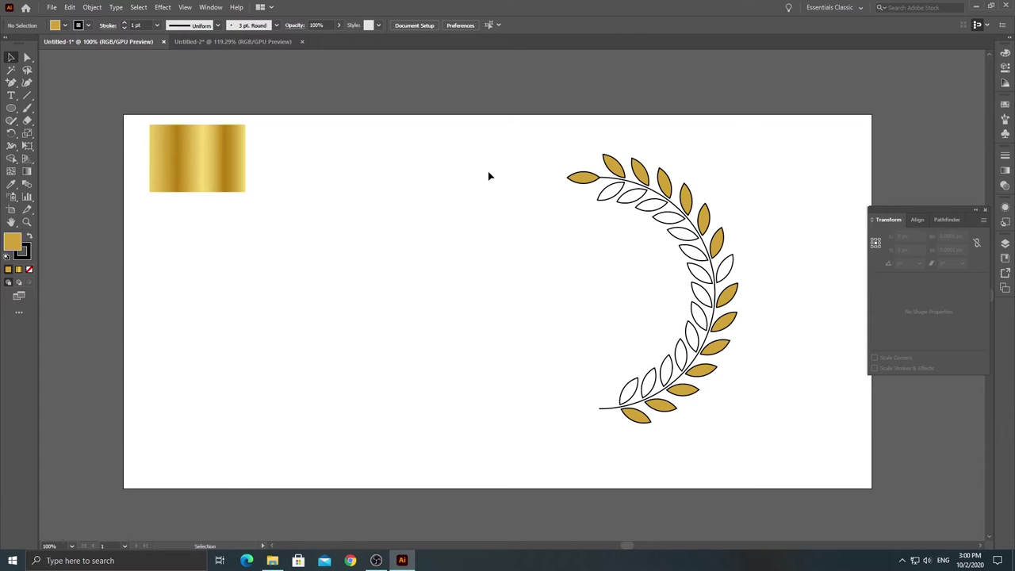
key(ctrl+z)
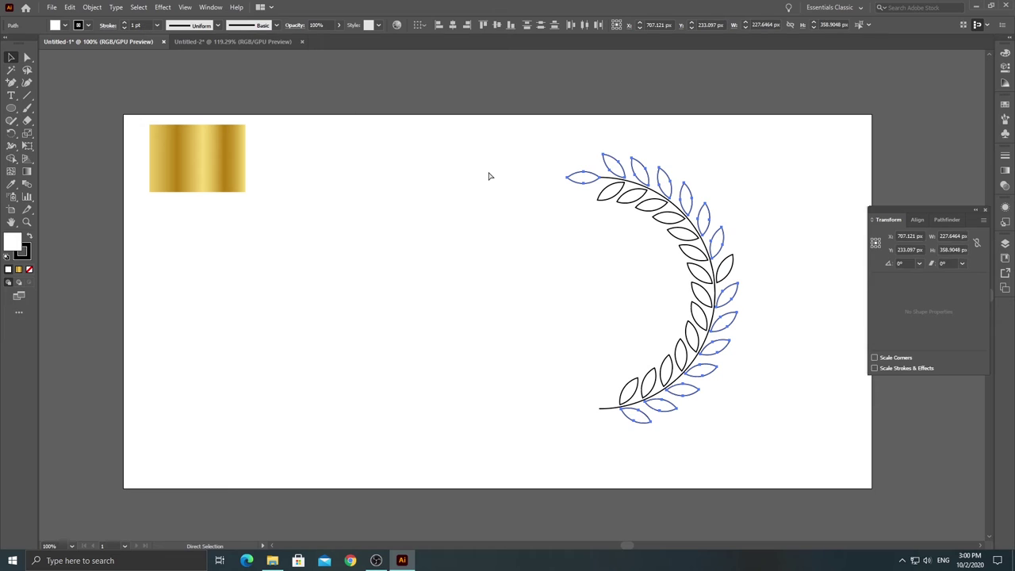
key(v)
click(26, 58)
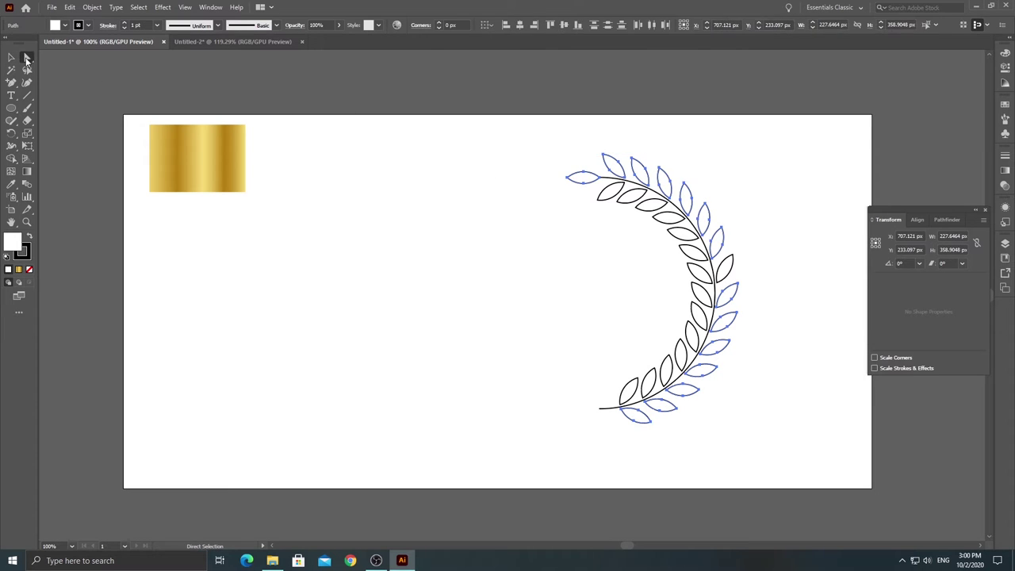
click(534, 156)
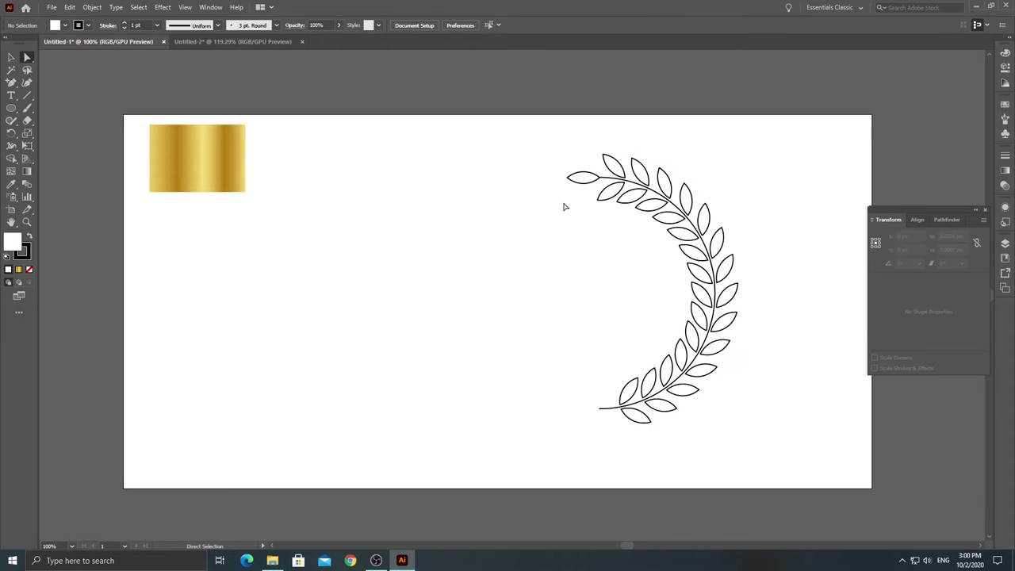
- Give the wreath's leftmost leaf the gold gradient with the Eyedropper
click(12, 57)
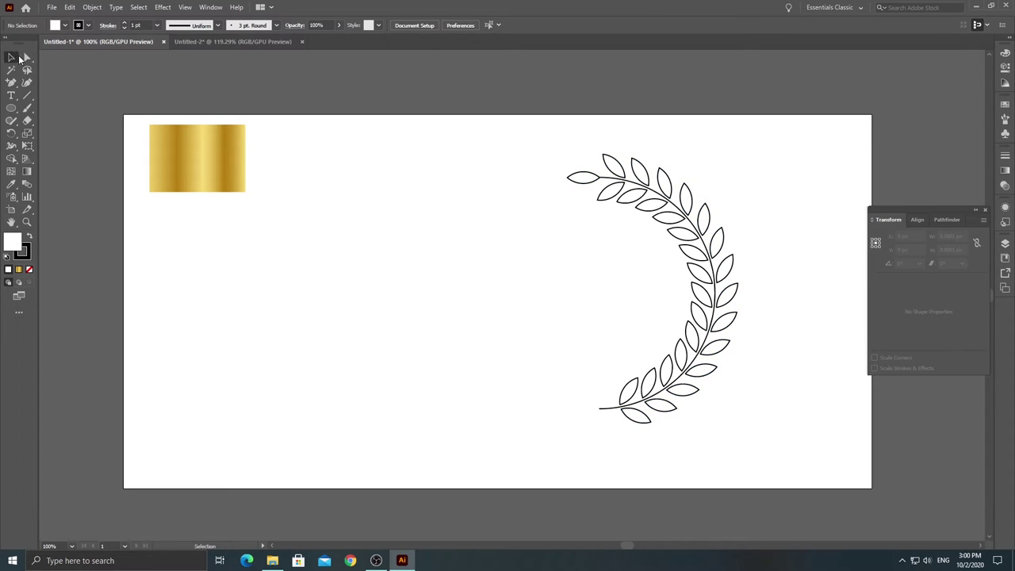
click(587, 181)
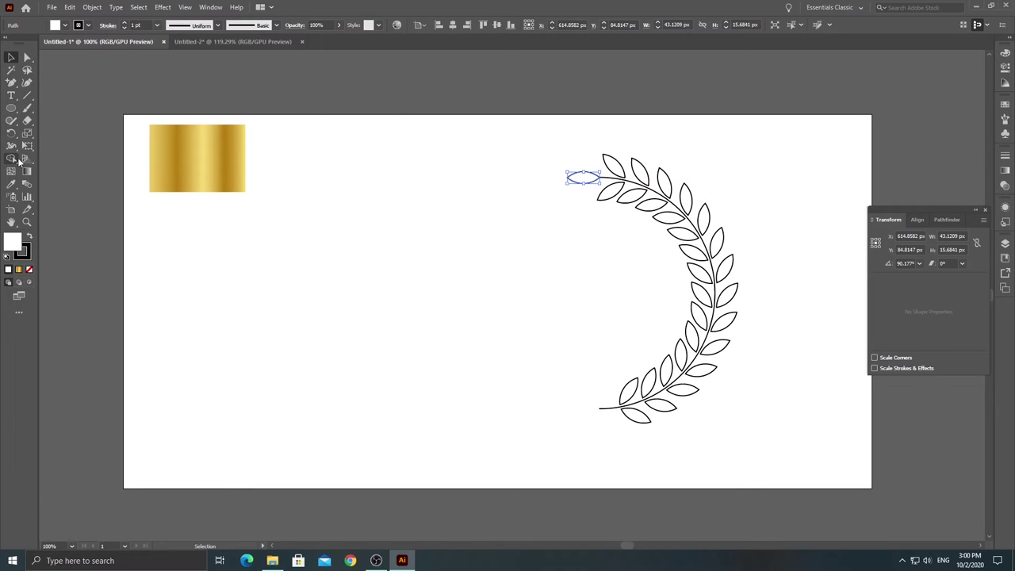
click(11, 183)
click(198, 150)
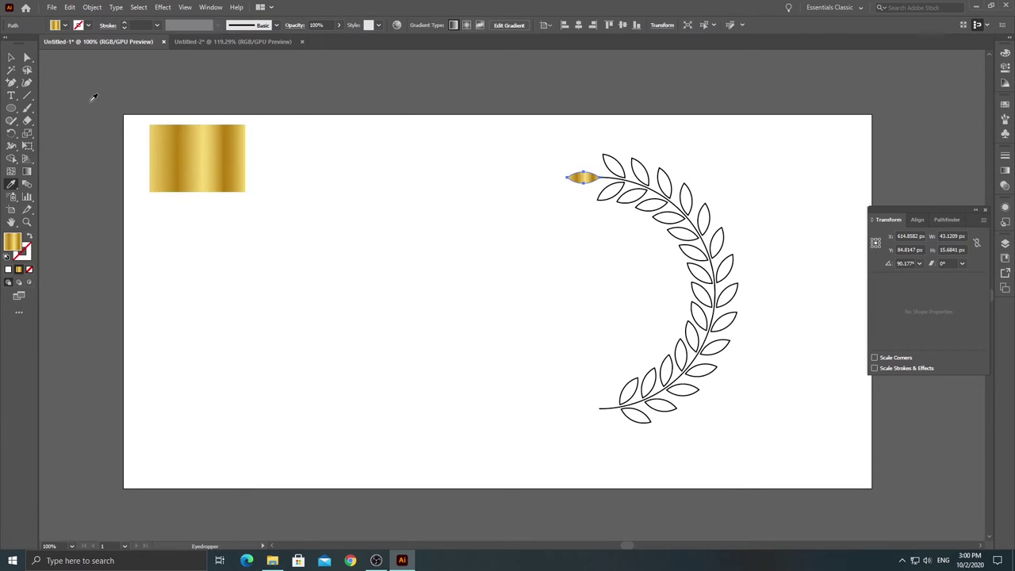
click(11, 57)
click(397, 115)
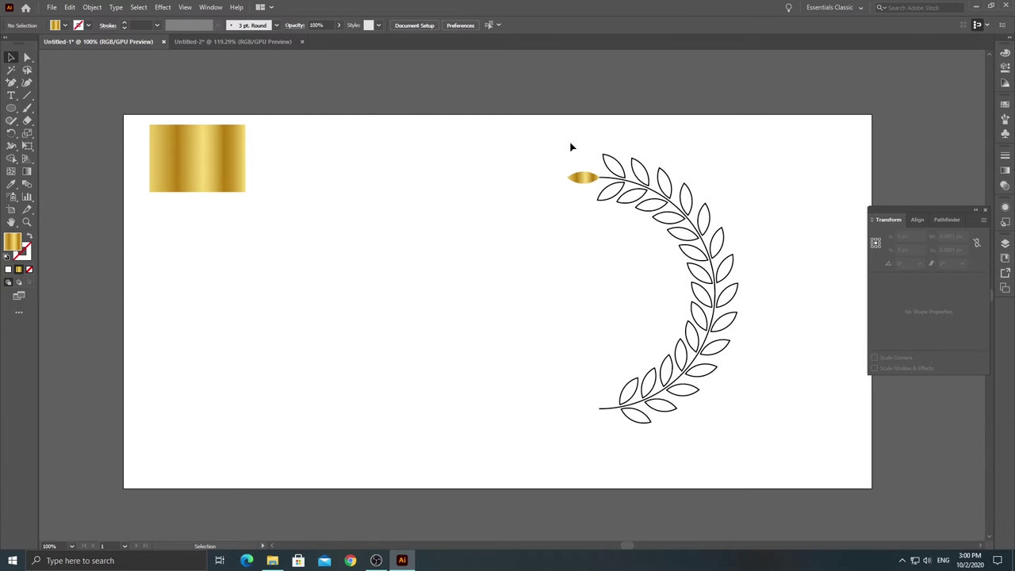
- Fill the six top leaves with the gold gradient sampled from the rectangle
click(613, 169)
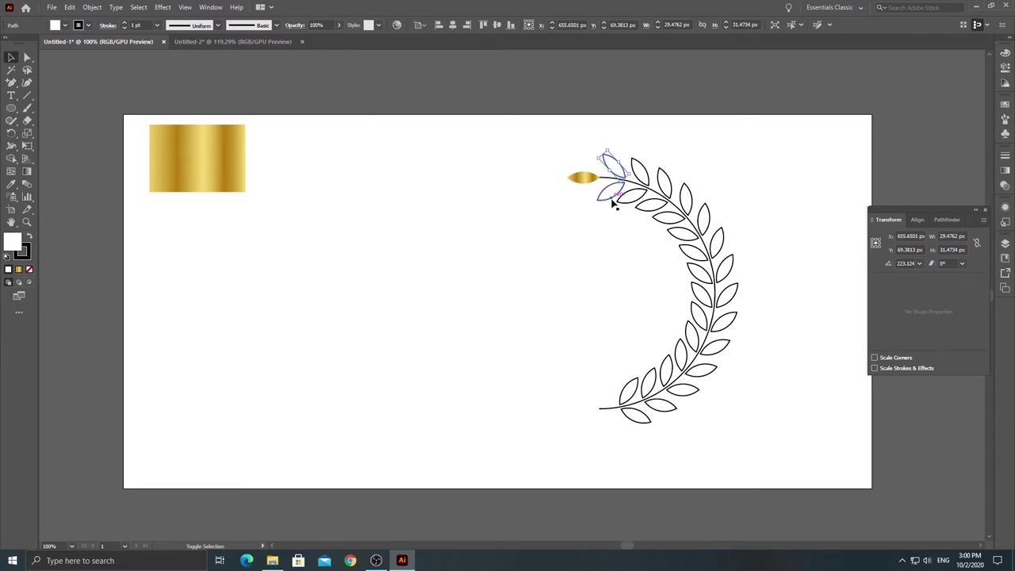
shift+click(615, 196)
shift+click(637, 197)
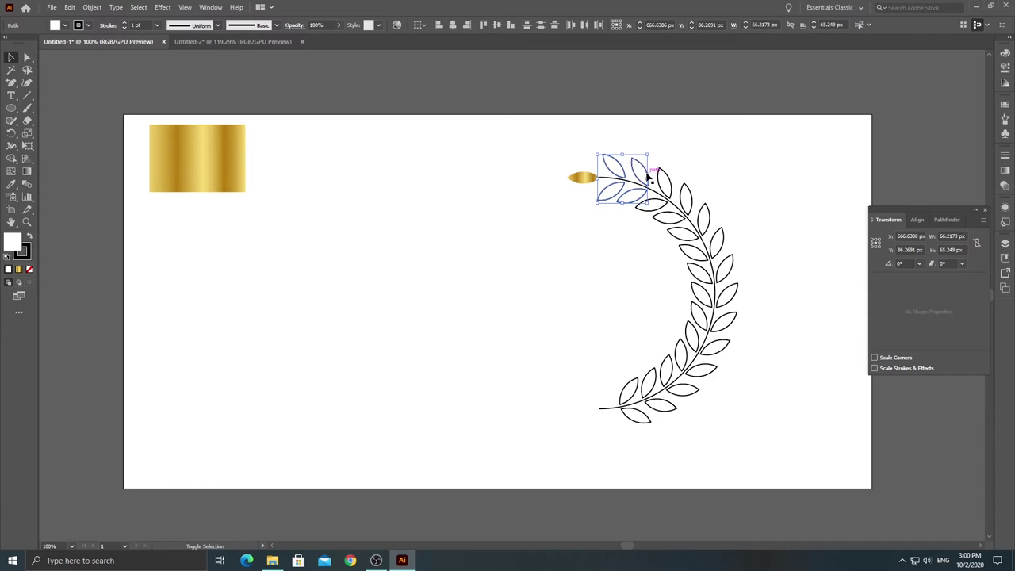
shift+click(643, 169)
shift+click(671, 182)
shift+click(657, 203)
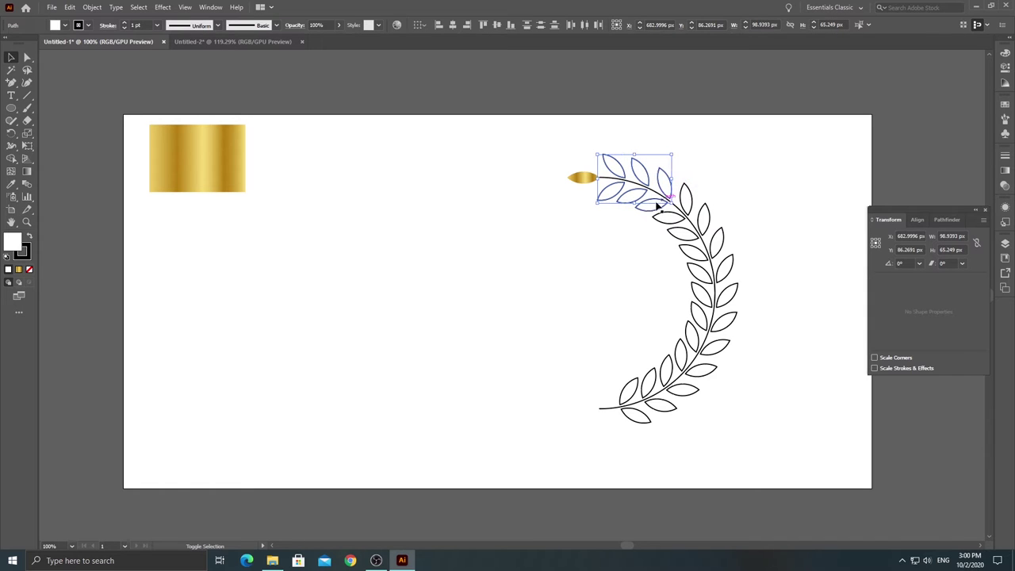
click(11, 184)
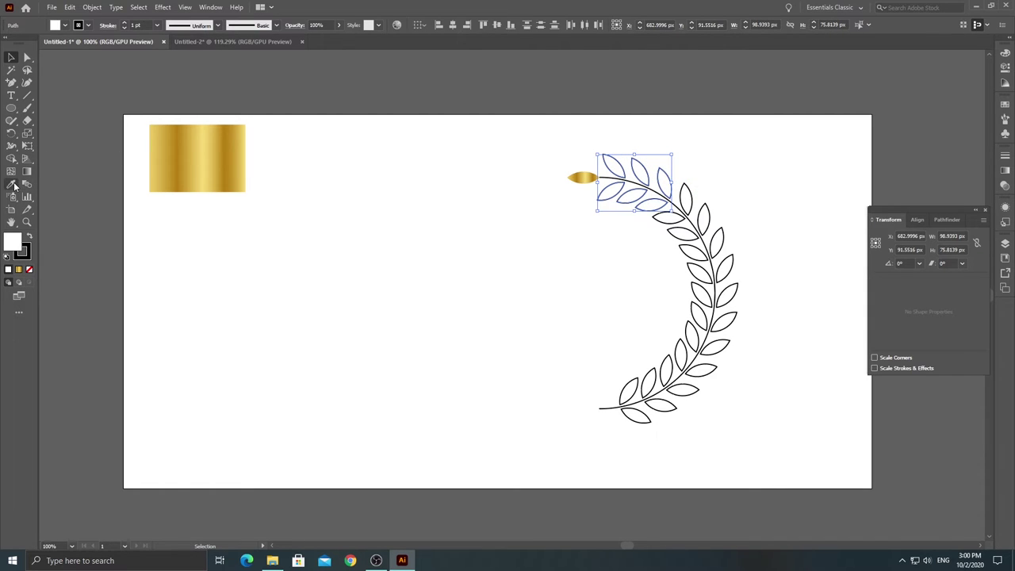
click(222, 146)
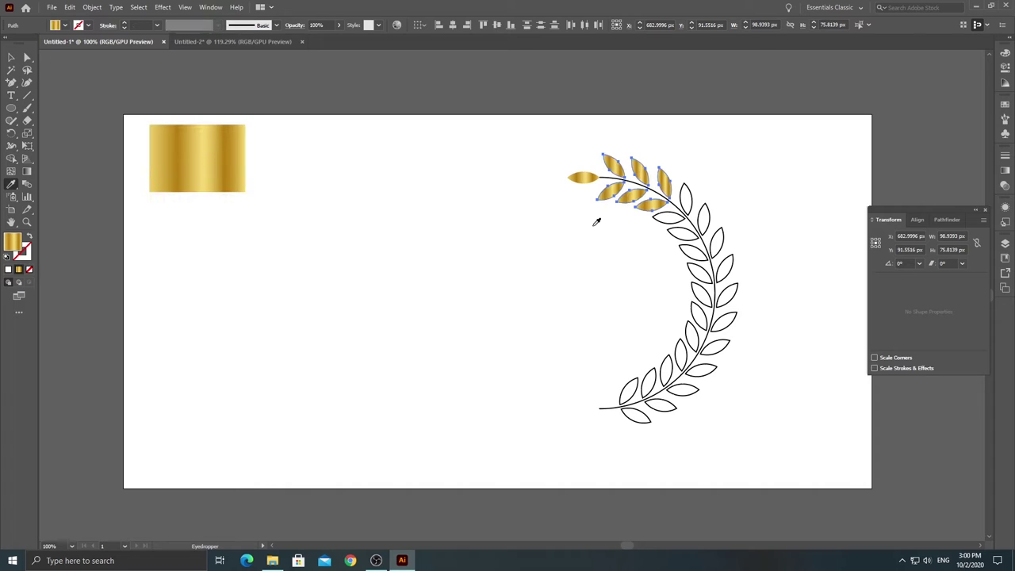
click(12, 57)
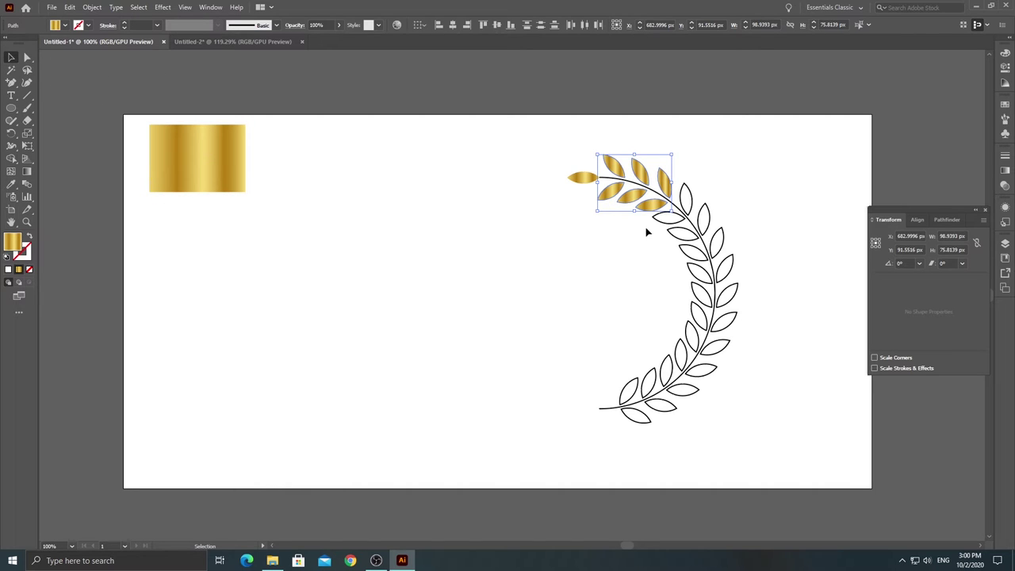
- Fill the remaining inner, bottom and upper-right leaves with the gold gradient
drag(647, 223, 686, 275)
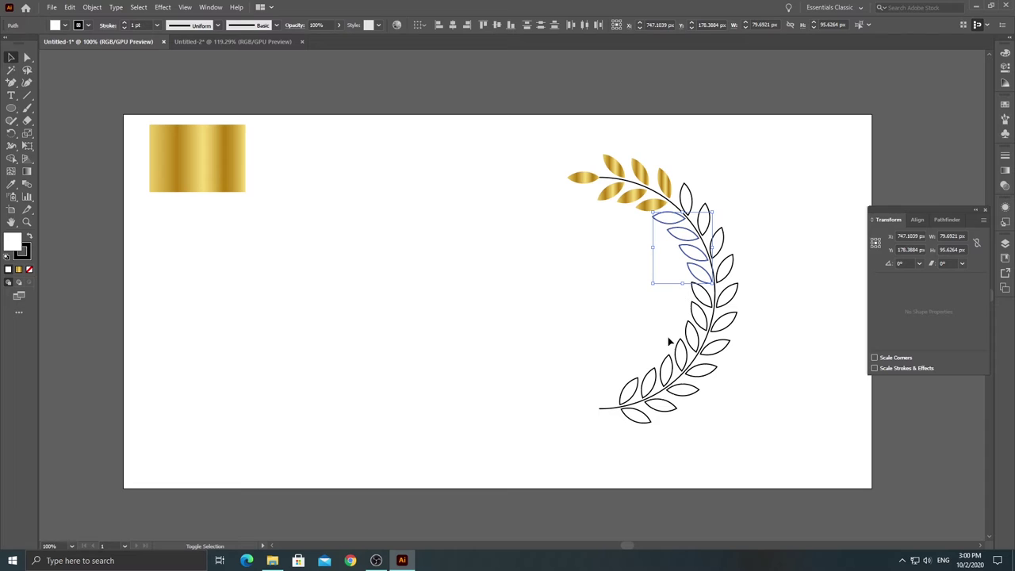
mouse_move(668, 341)
mouse_down()
mouse_move(695, 279)
mouse_move(632, 369)
mouse_move(670, 369)
mouse_up()
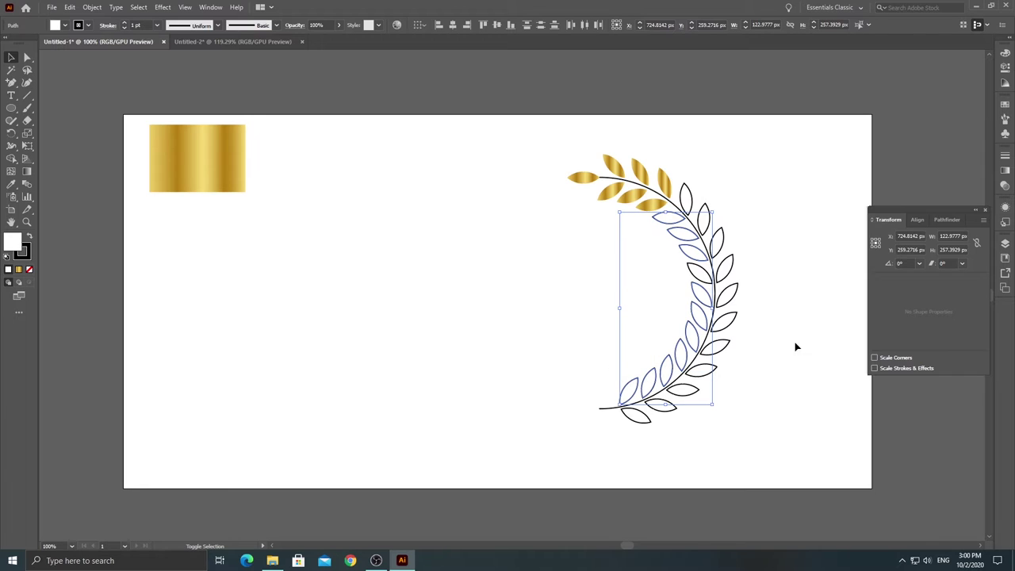
drag(653, 421, 689, 438)
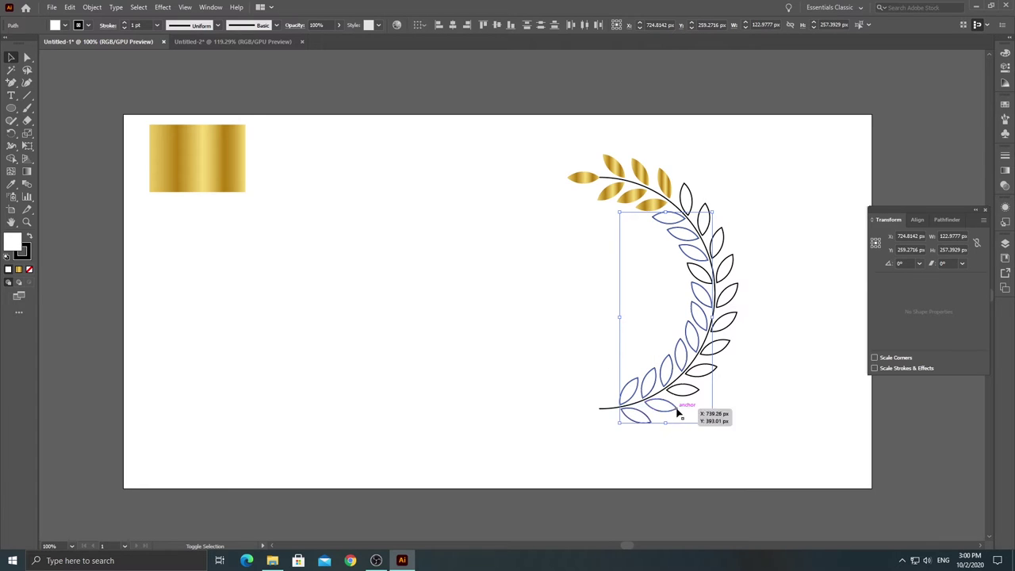
mouse_move(715, 395)
mouse_down()
mouse_move(684, 389)
mouse_move(719, 358)
mouse_move(718, 305)
mouse_move(712, 344)
mouse_move(729, 268)
mouse_move(702, 193)
mouse_up()
shift+click(686, 198)
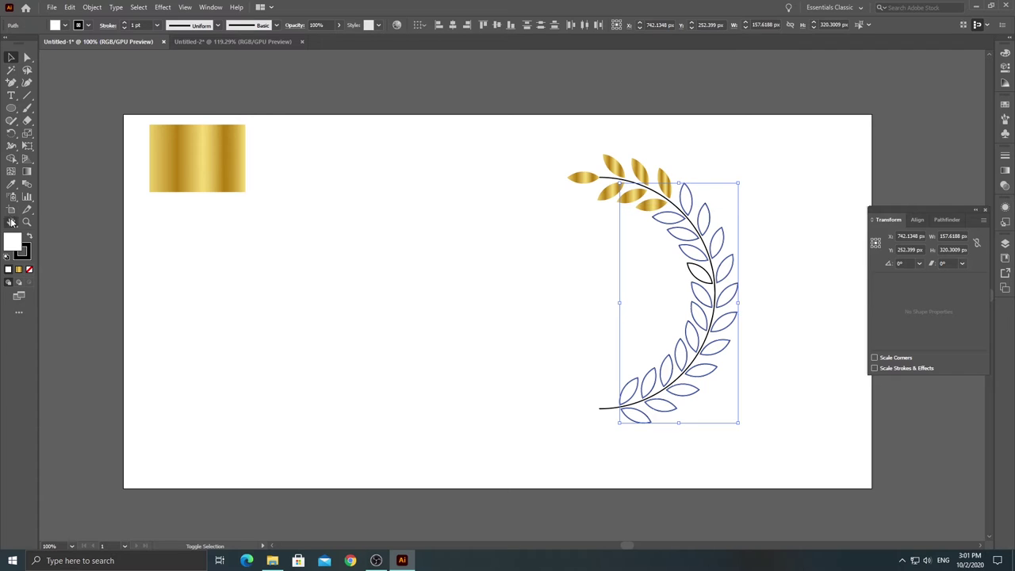
click(11, 184)
click(190, 148)
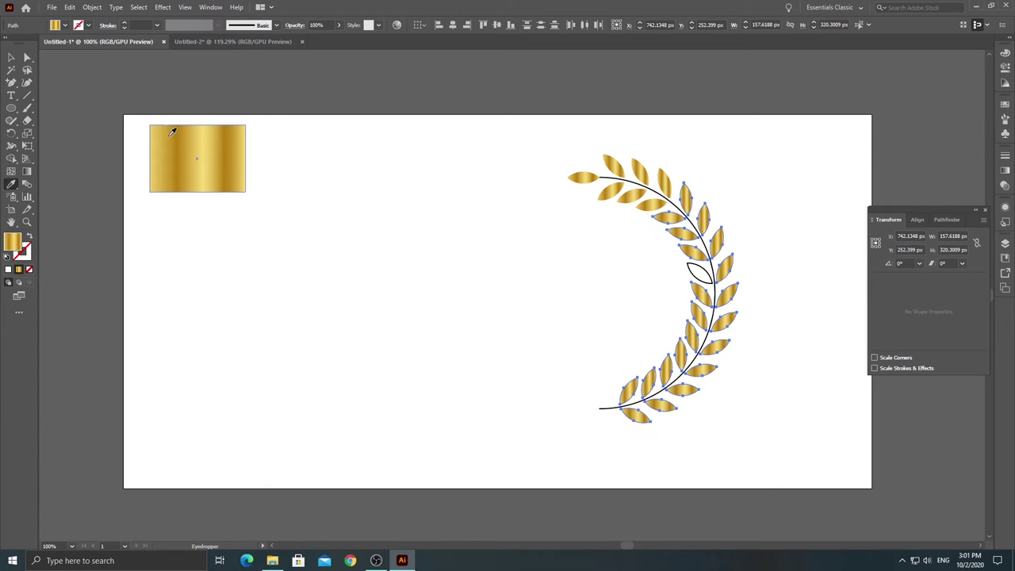
key(v)
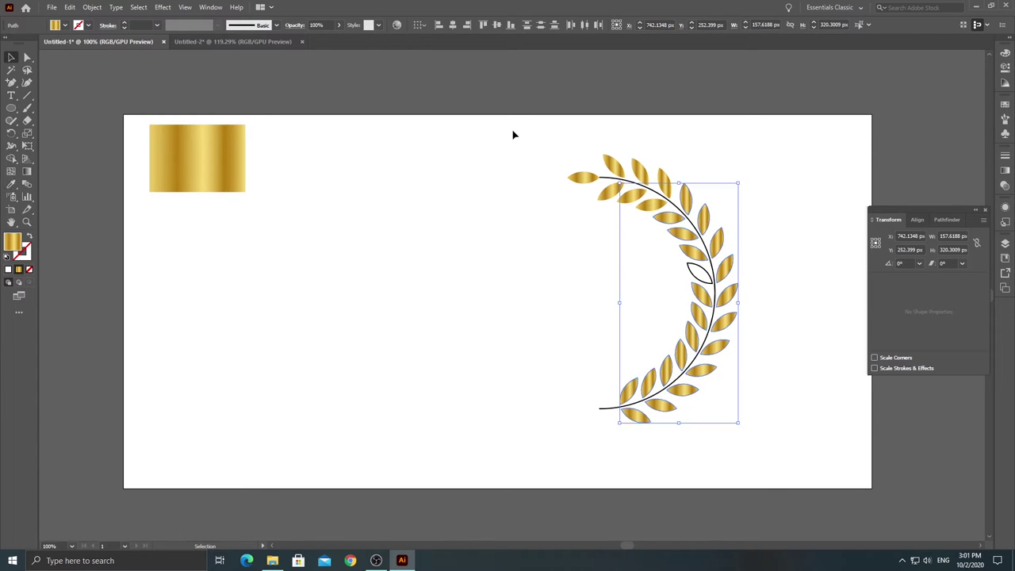
click(513, 135)
- Apply a tapered variable width profile to the laurel stem
click(603, 408)
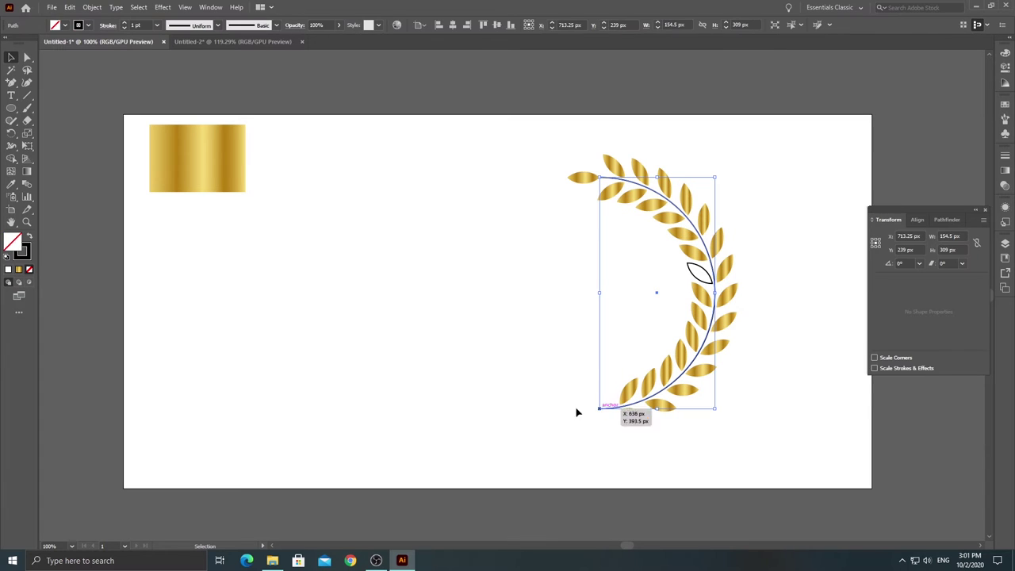
click(187, 27)
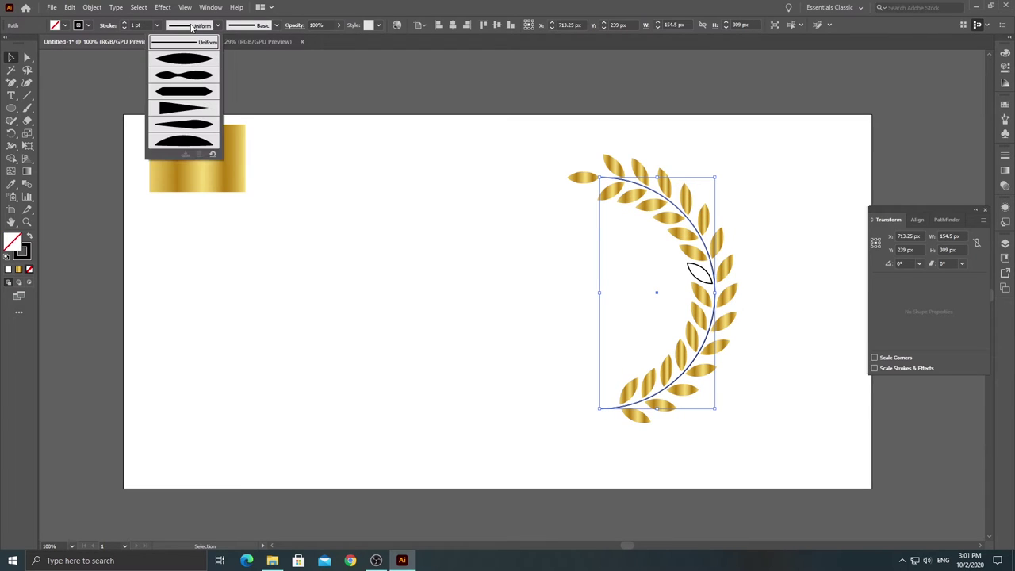
click(186, 112)
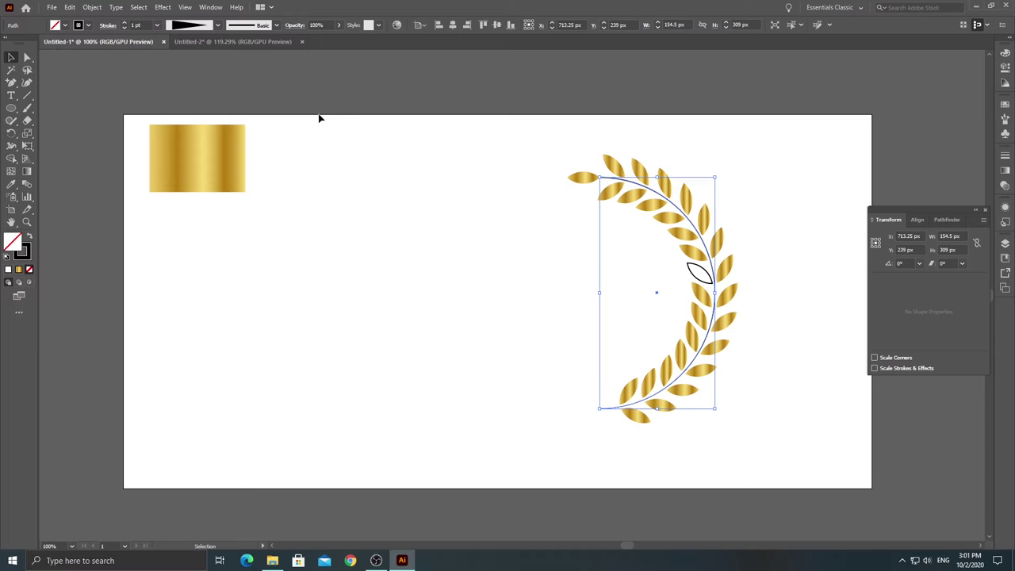
click(422, 133)
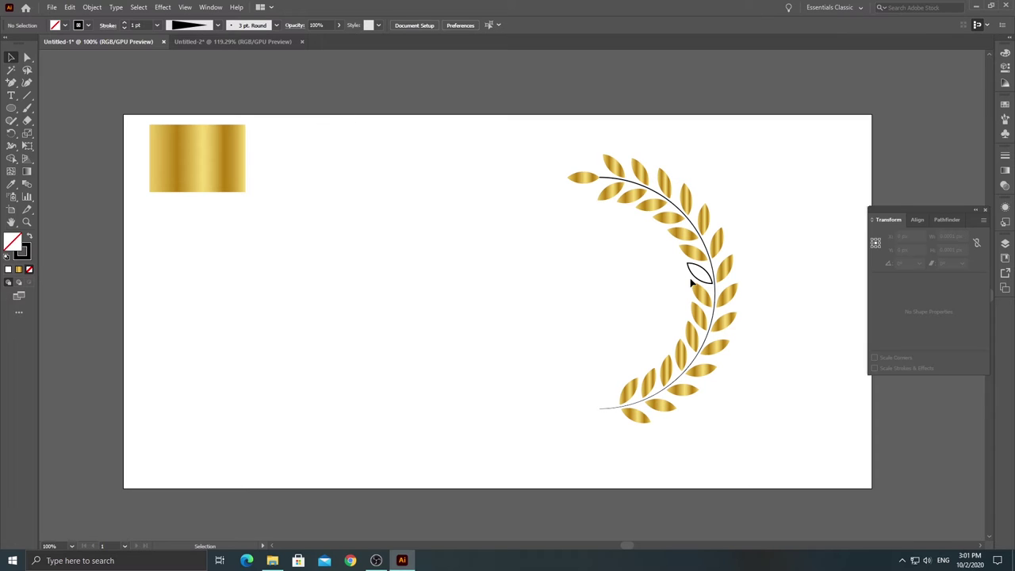
- Give the last white leaf by the stem the gold gradient
drag(691, 279, 686, 275)
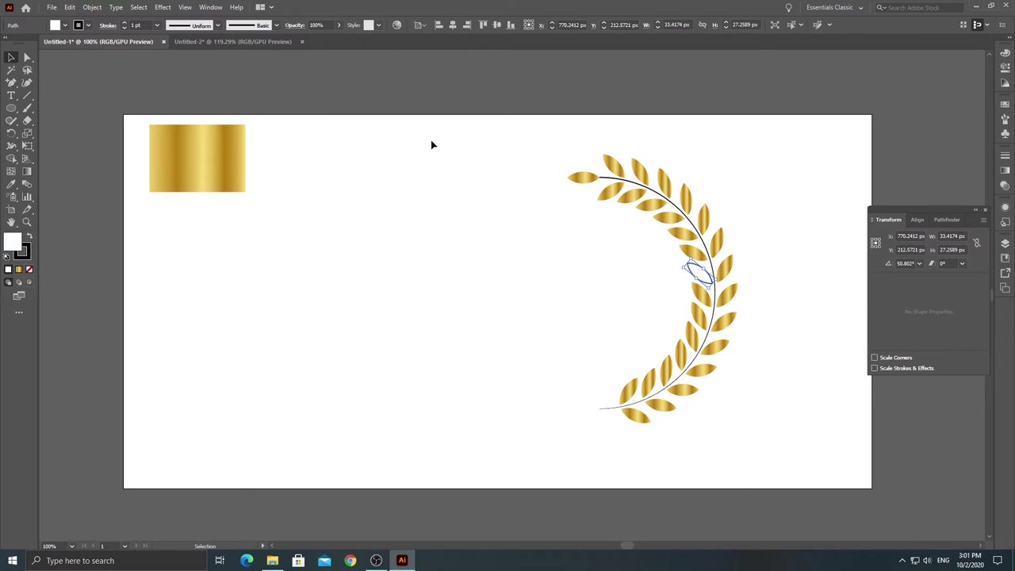
key(a)
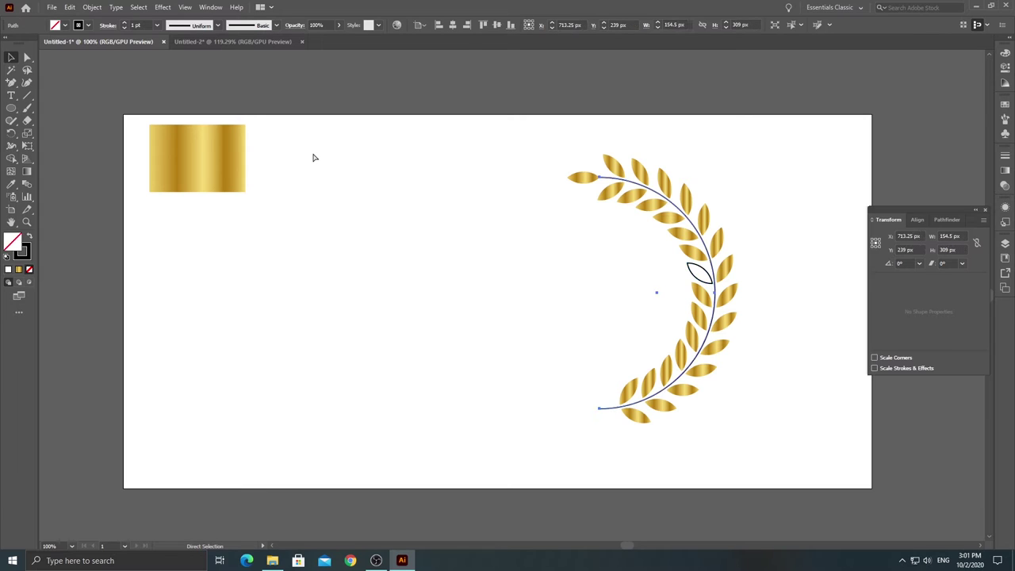
key(v)
click(348, 156)
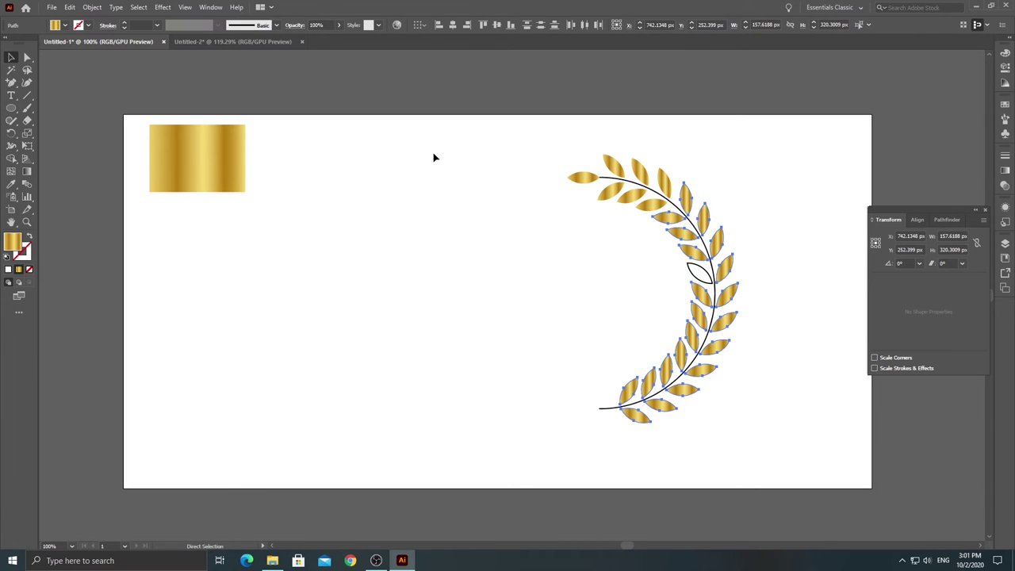
click(712, 281)
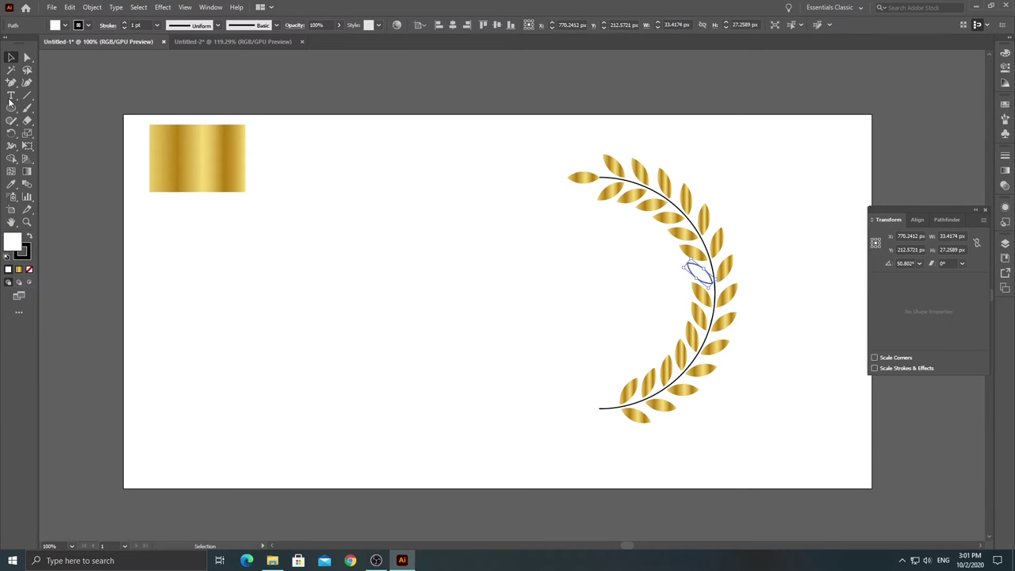
click(11, 184)
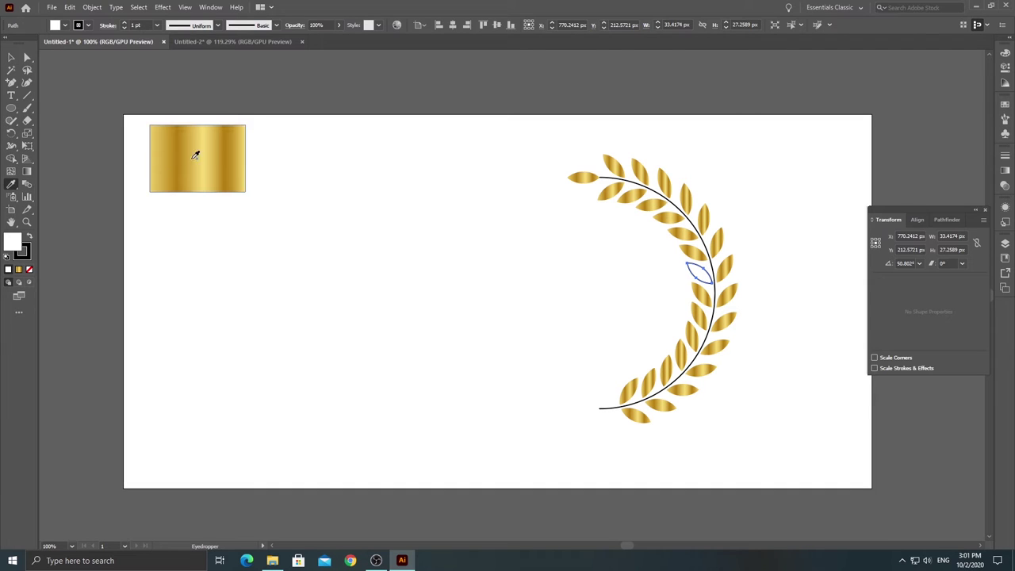
click(195, 156)
click(11, 59)
click(392, 151)
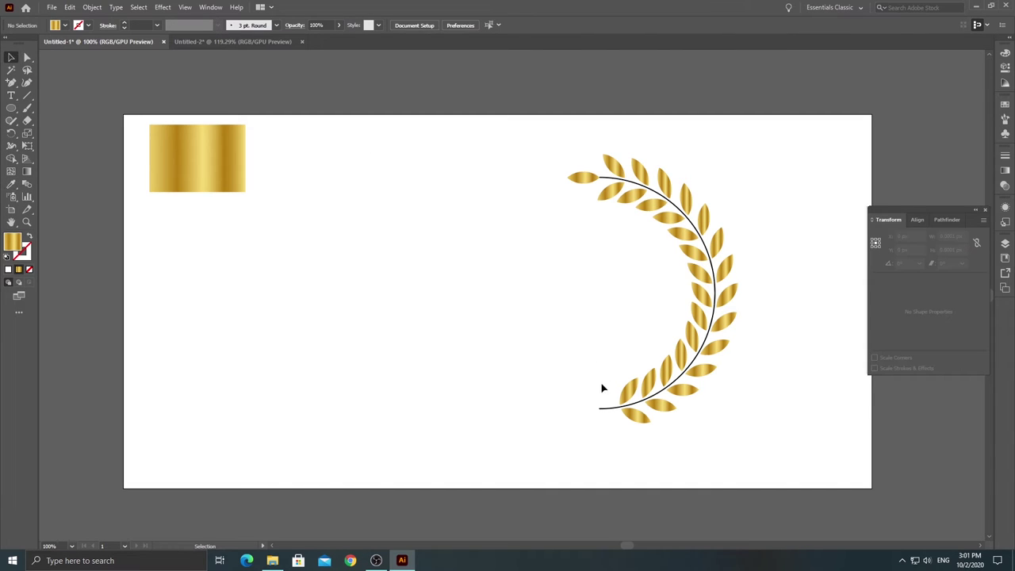
- Reapply the tapered width profile so the stem narrows from thick to thin
click(613, 412)
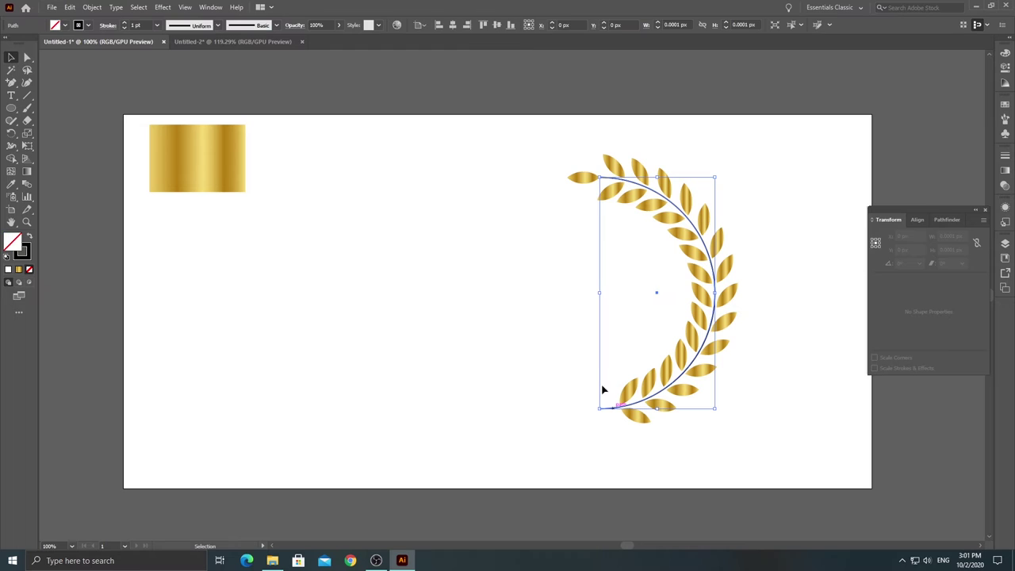
click(184, 29)
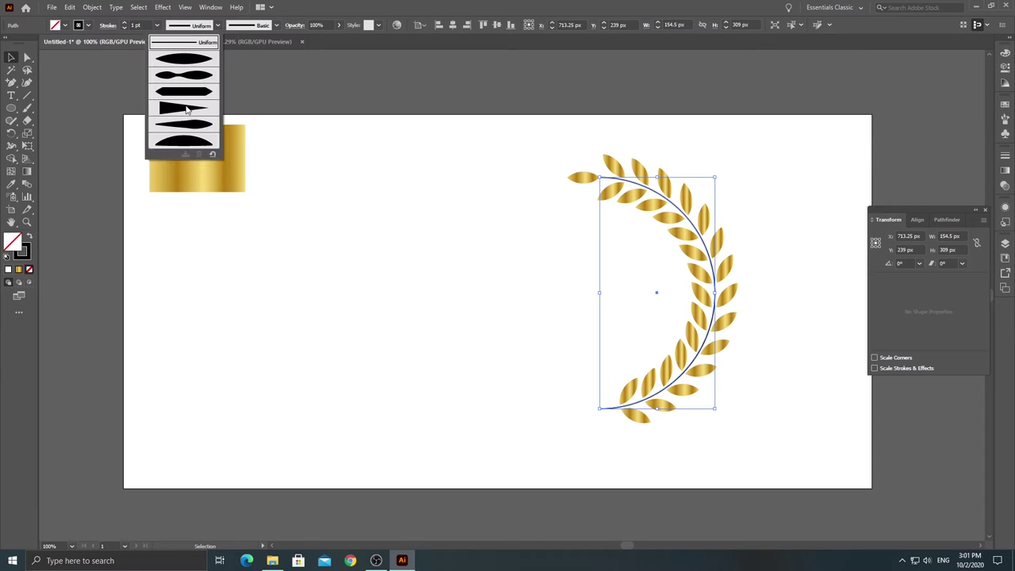
click(186, 109)
- Raise the laurel stem's stroke weight to 4 pt
click(384, 155)
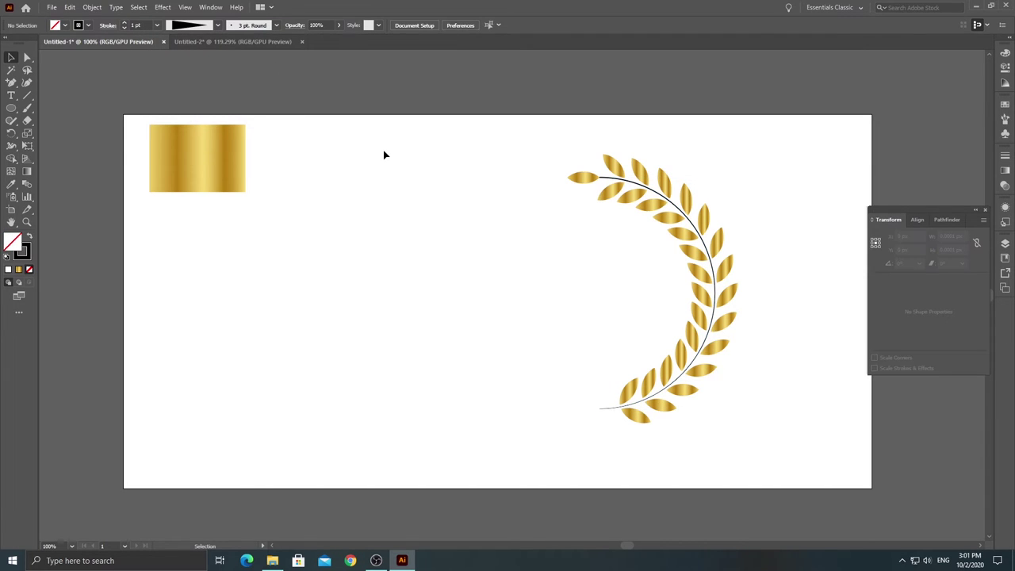
click(608, 180)
click(124, 24)
click(124, 24)
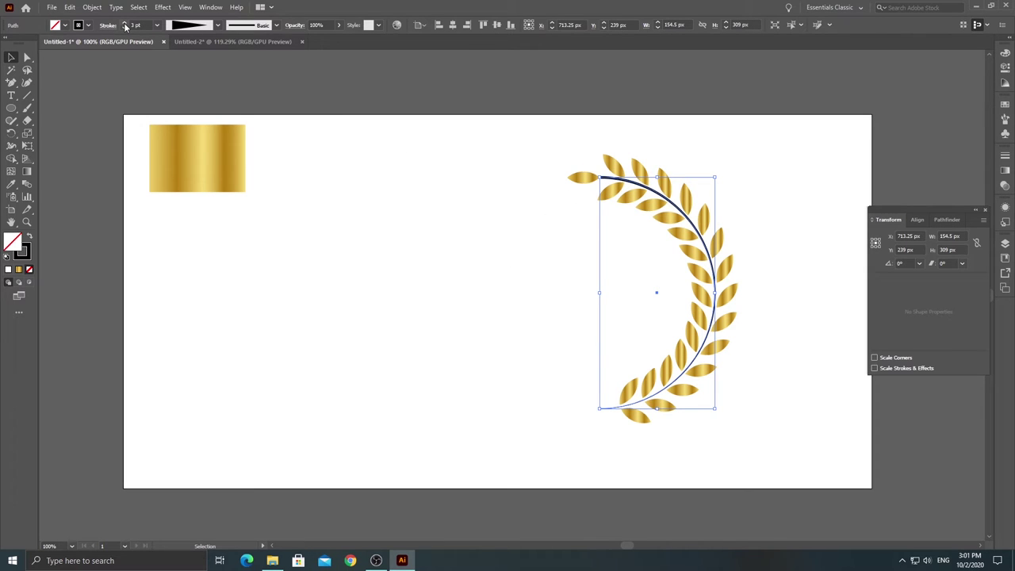
click(124, 24)
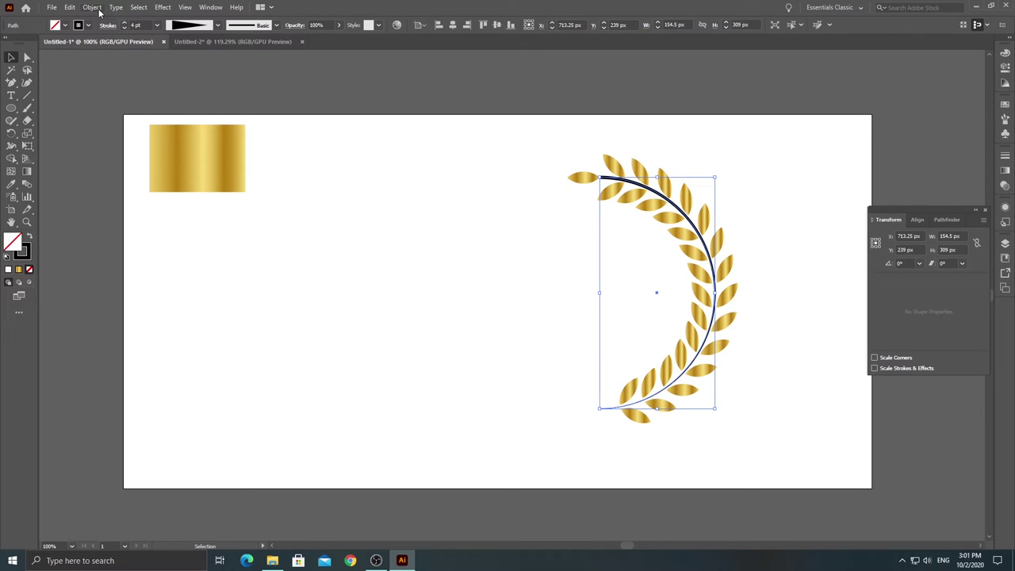
- Reverse the stem's path direction so its thick end sits at the bottom
click(93, 8)
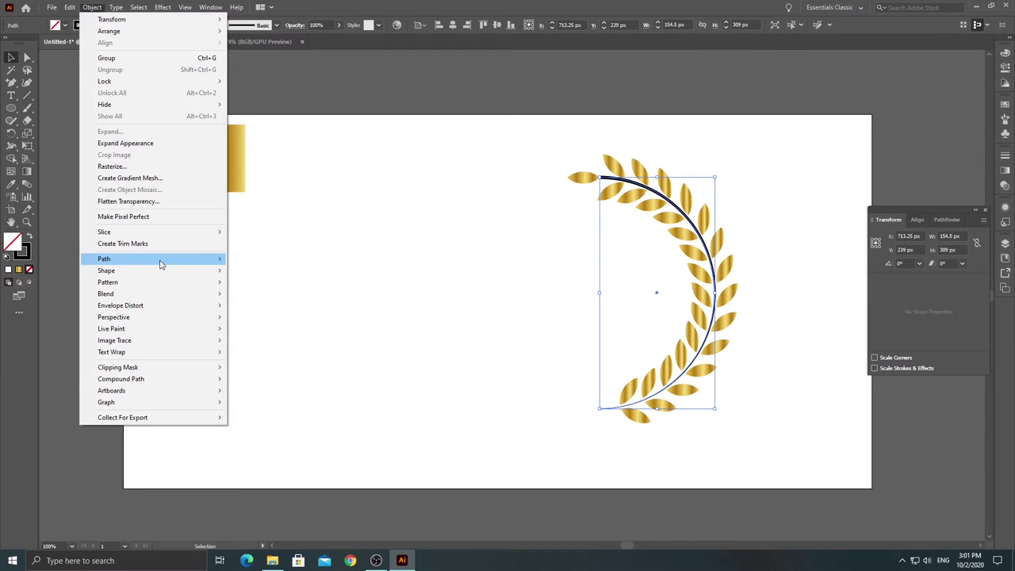
mouse_move(104, 259)
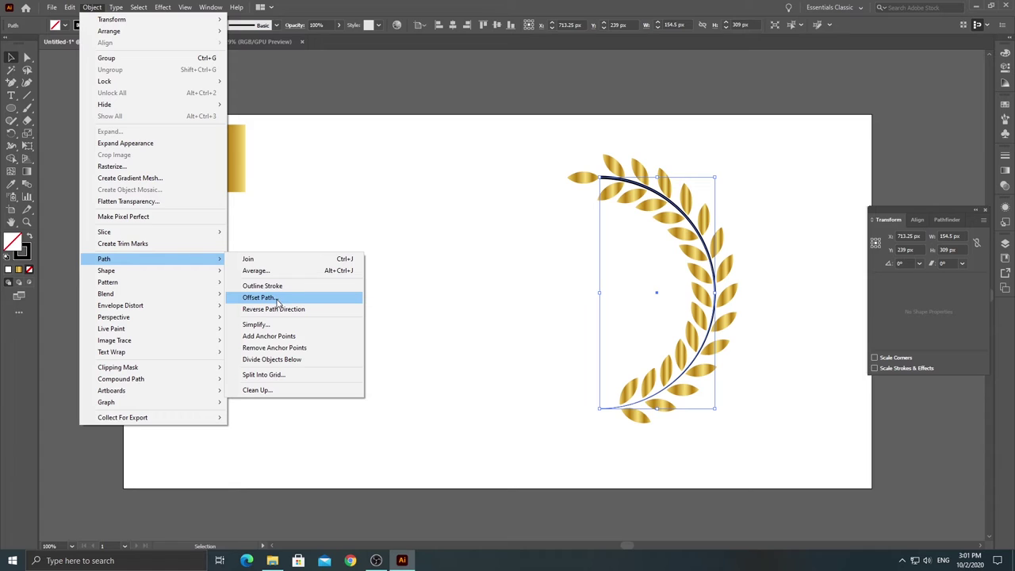
click(277, 298)
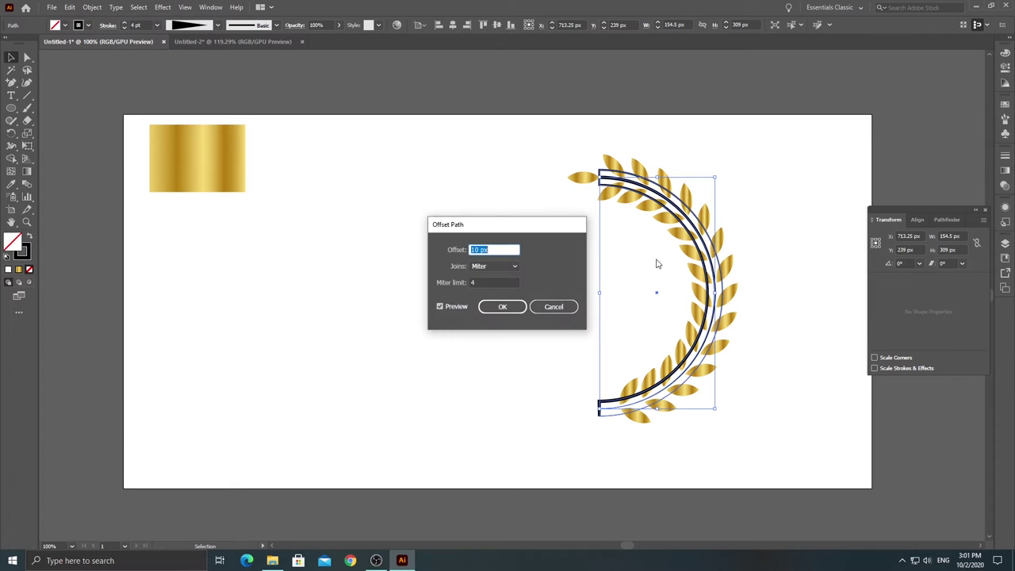
click(544, 310)
click(92, 8)
mouse_move(104, 259)
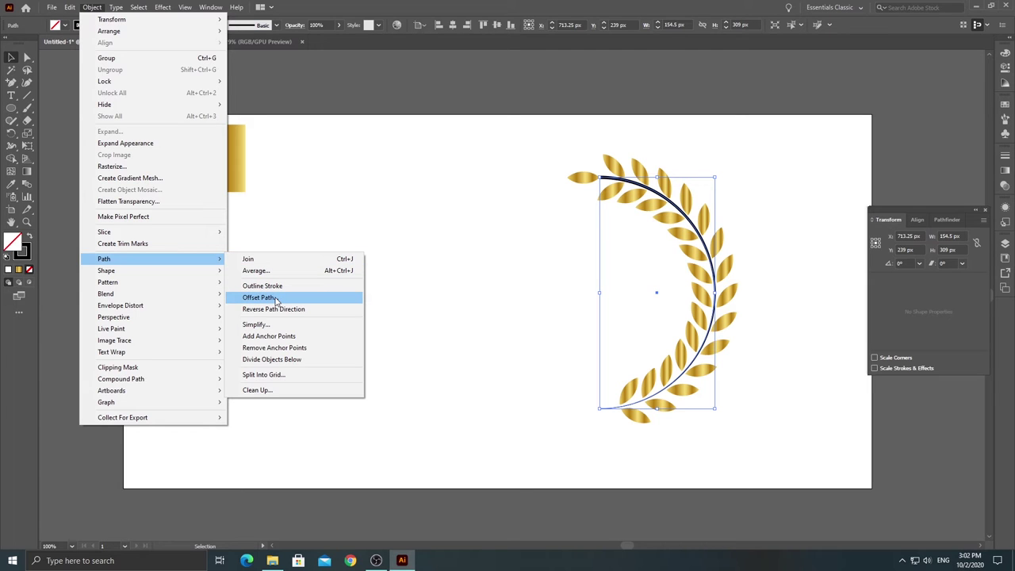
click(281, 318)
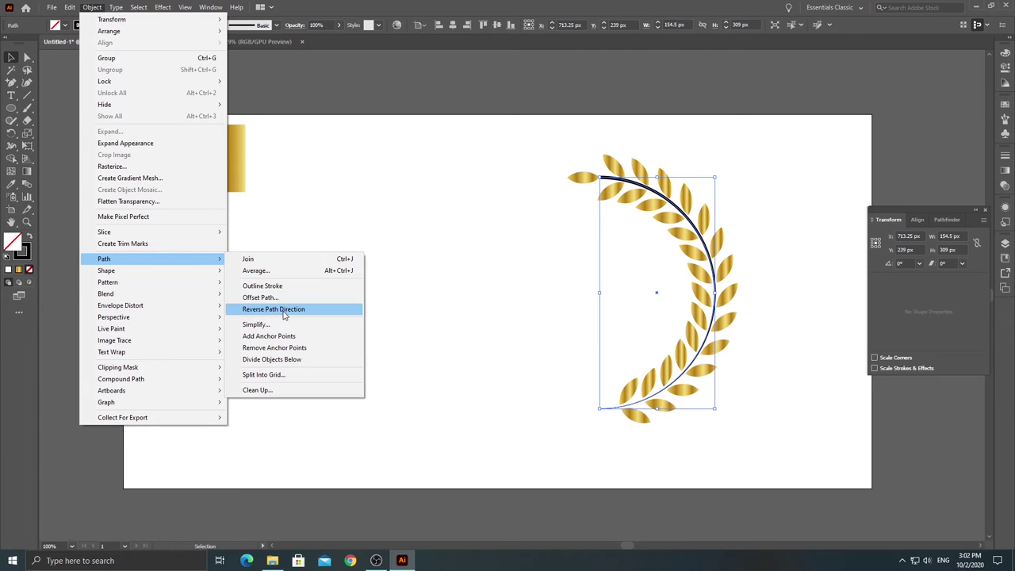
click(422, 180)
- Eyedropper the gold gradient onto the stem and move it from fill to stroke
click(606, 408)
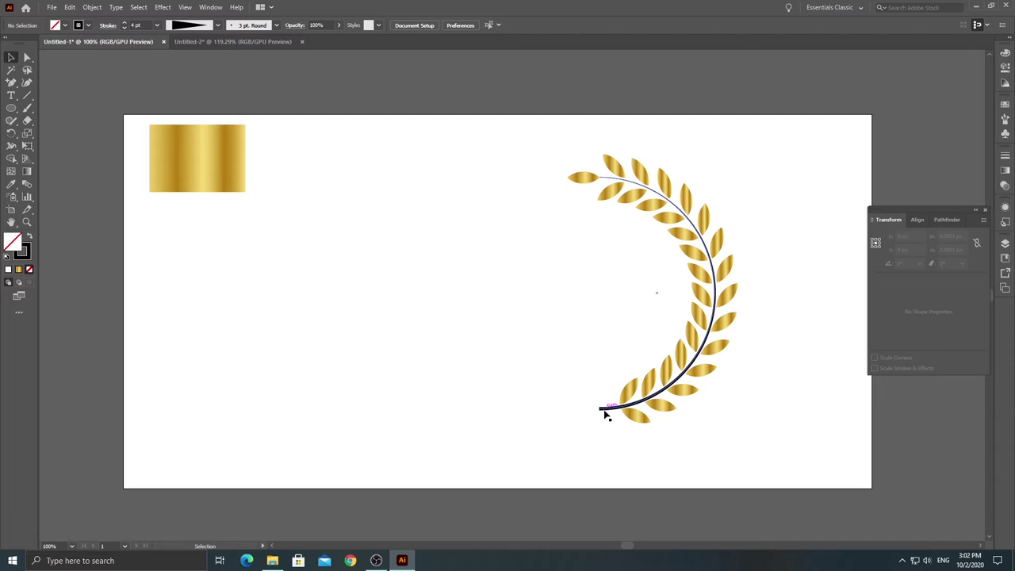
click(13, 184)
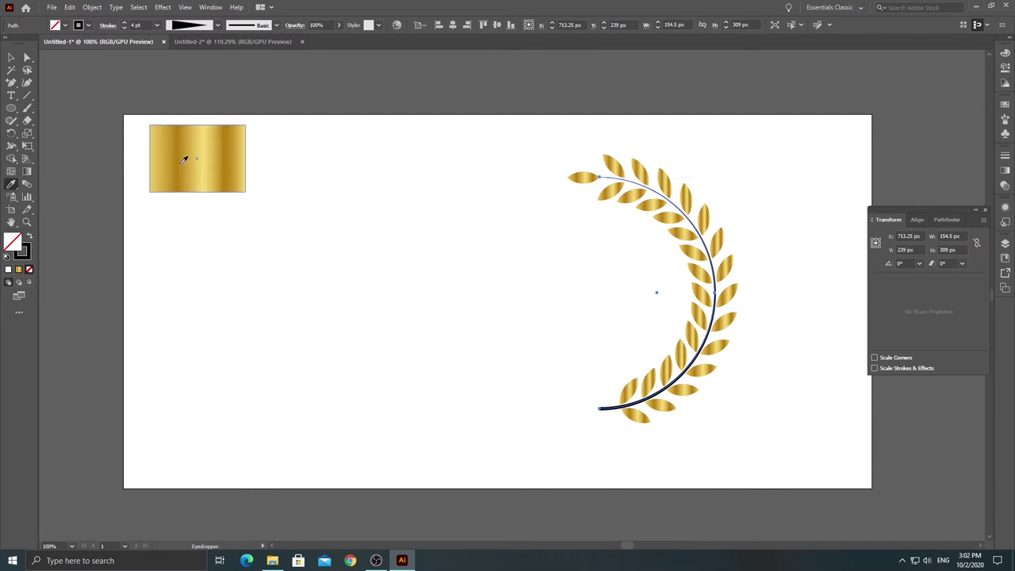
click(200, 157)
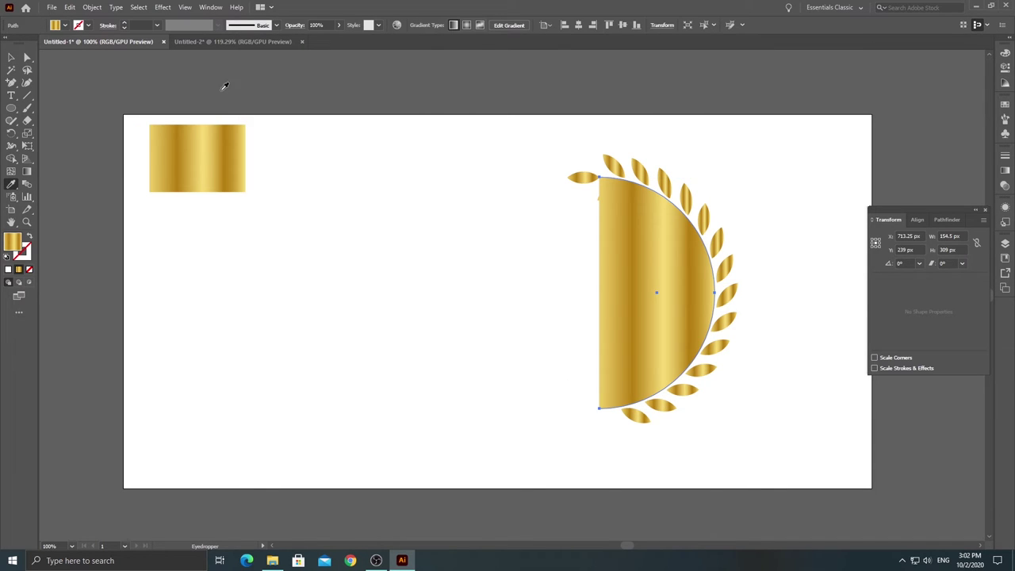
click(28, 237)
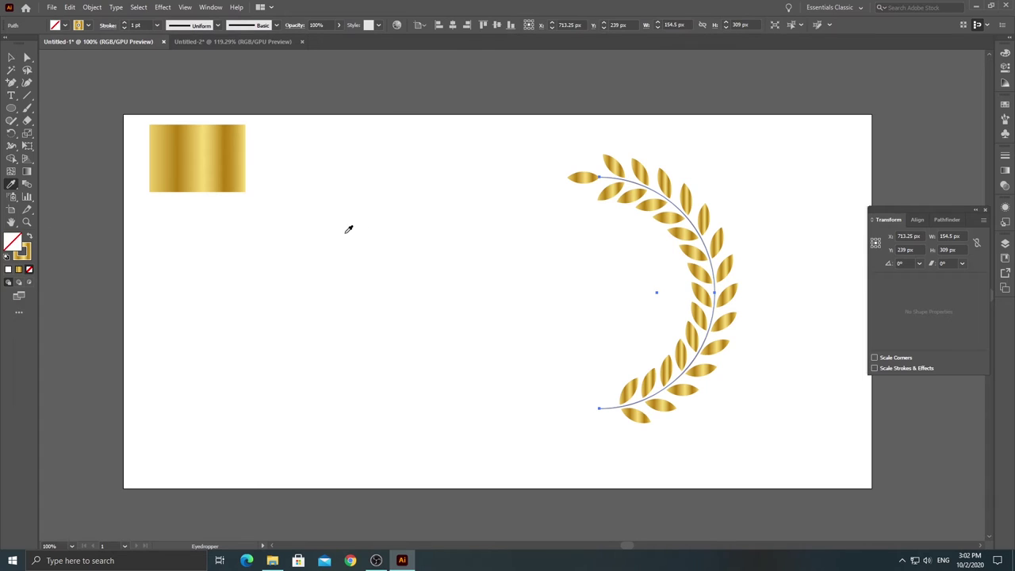
click(11, 57)
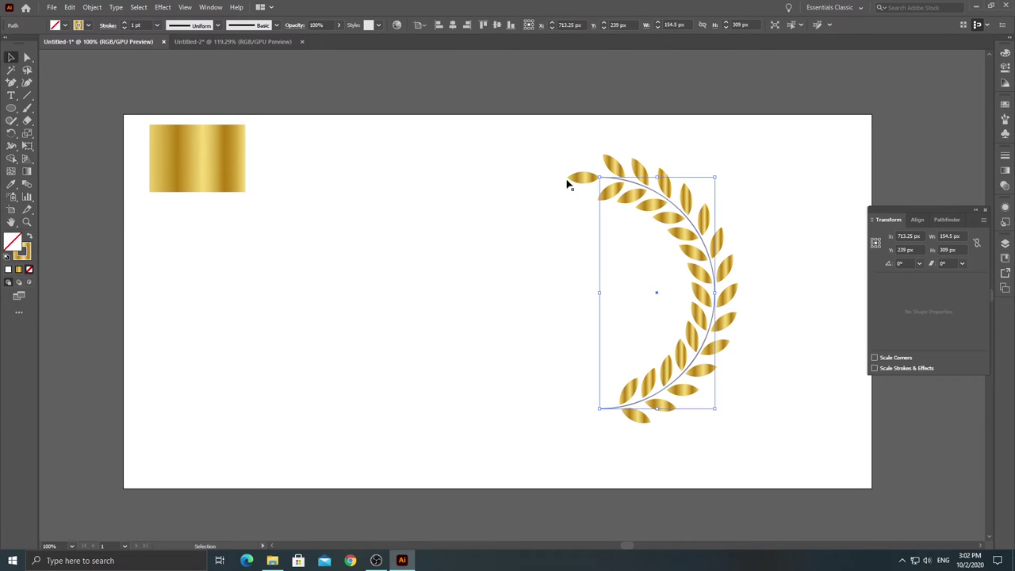
- Set the stem's gold stroke to 5 pt with a thick-to-thin tapered width profile
click(28, 268)
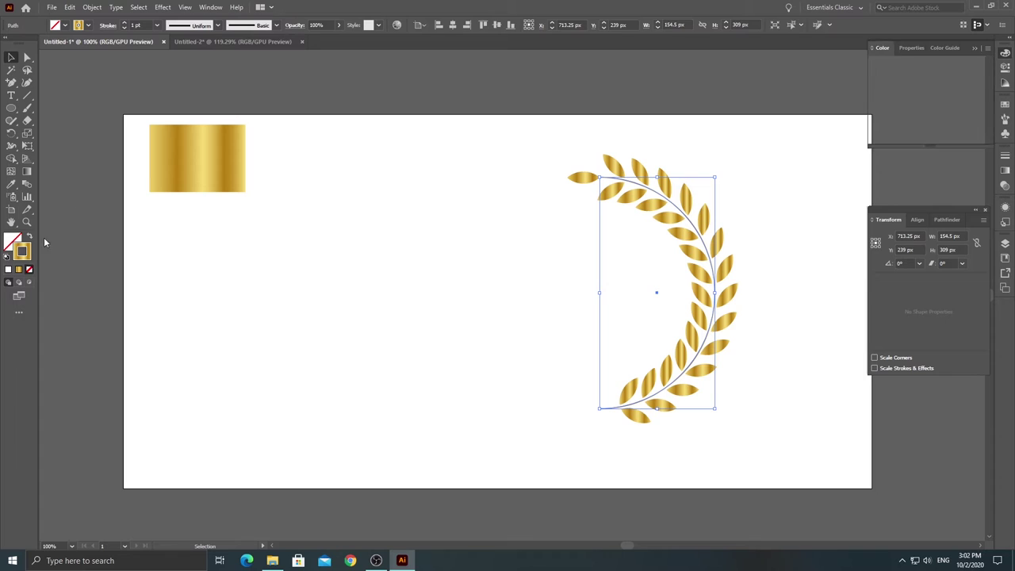
click(124, 23)
click(124, 23)
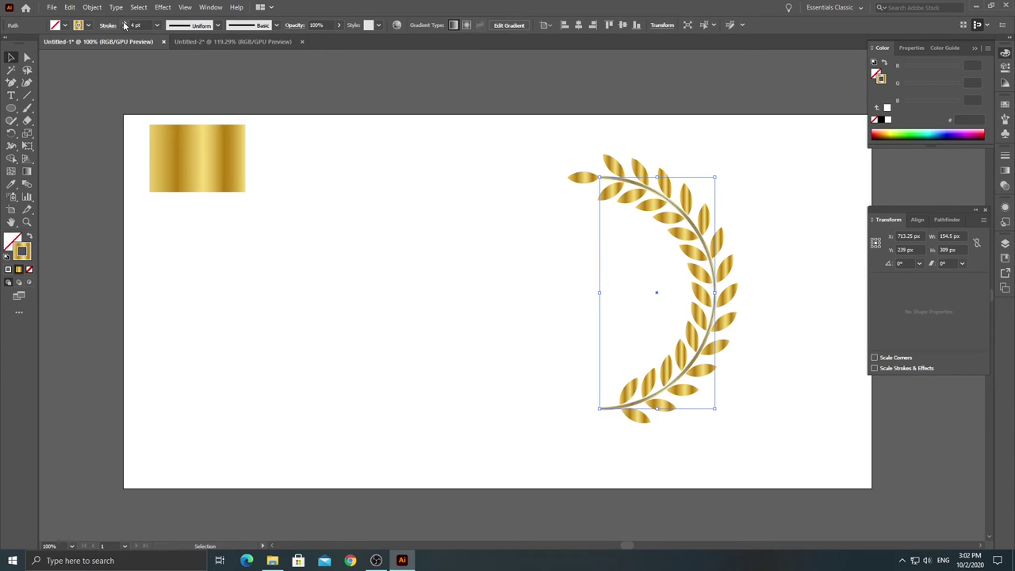
click(123, 23)
click(201, 26)
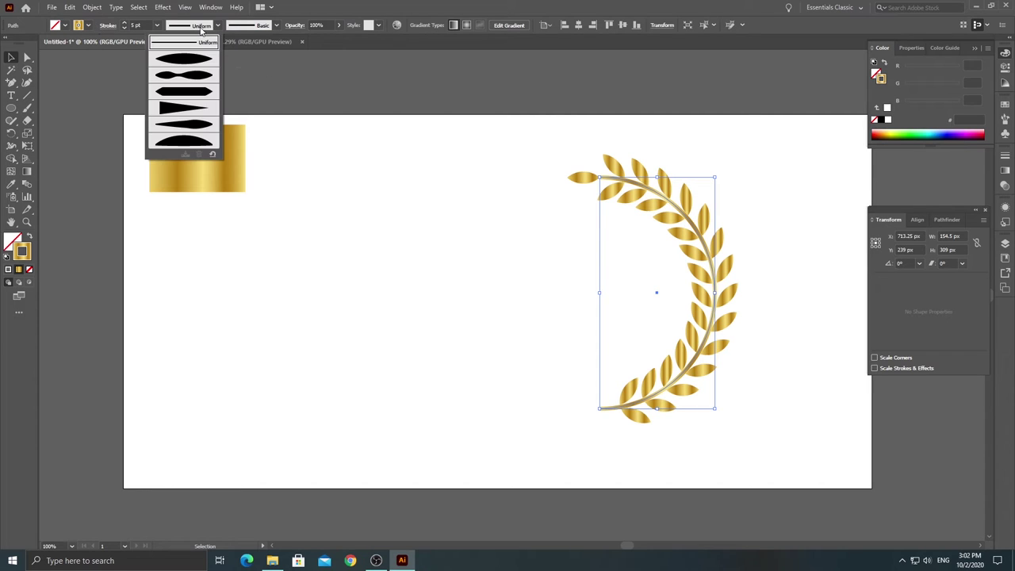
click(195, 111)
click(420, 171)
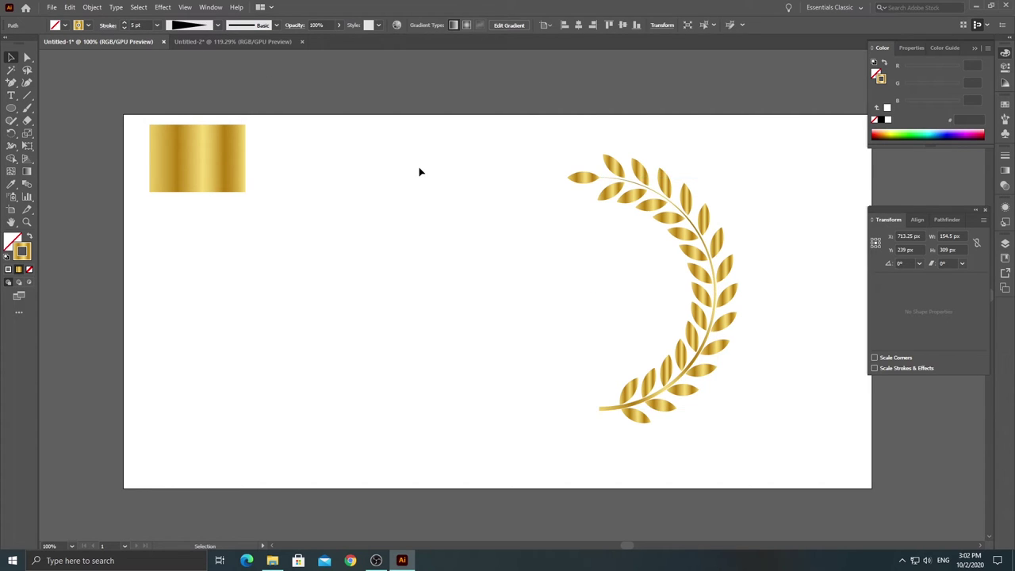
- Reflect a vertical copy of the laurel branch and drag it left to form the wreath
mouse_move(492, 132)
mouse_down()
mouse_move(632, 245)
mouse_move(735, 357)
mouse_move(755, 431)
mouse_up()
right_click(678, 393)
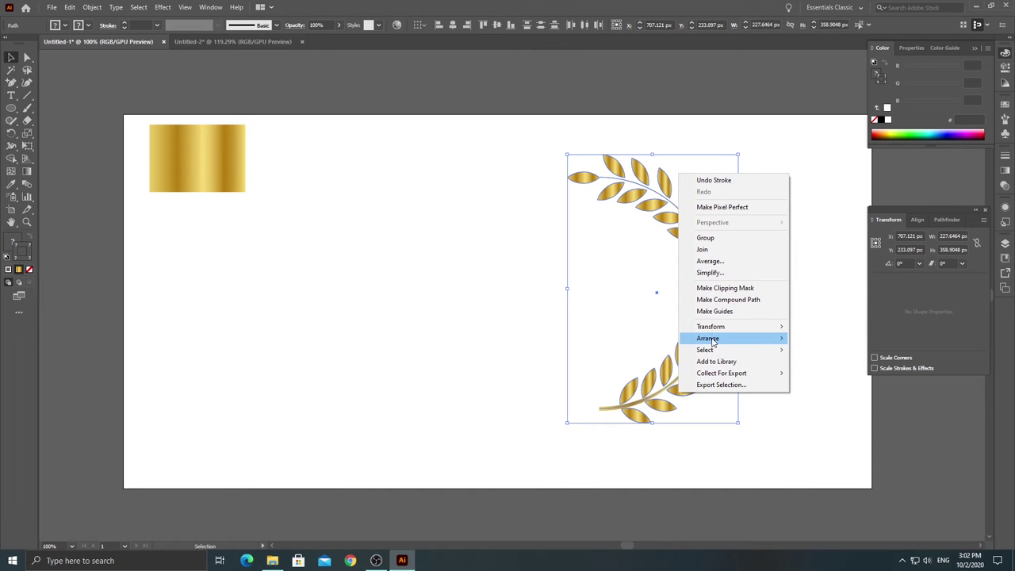
mouse_move(710, 326)
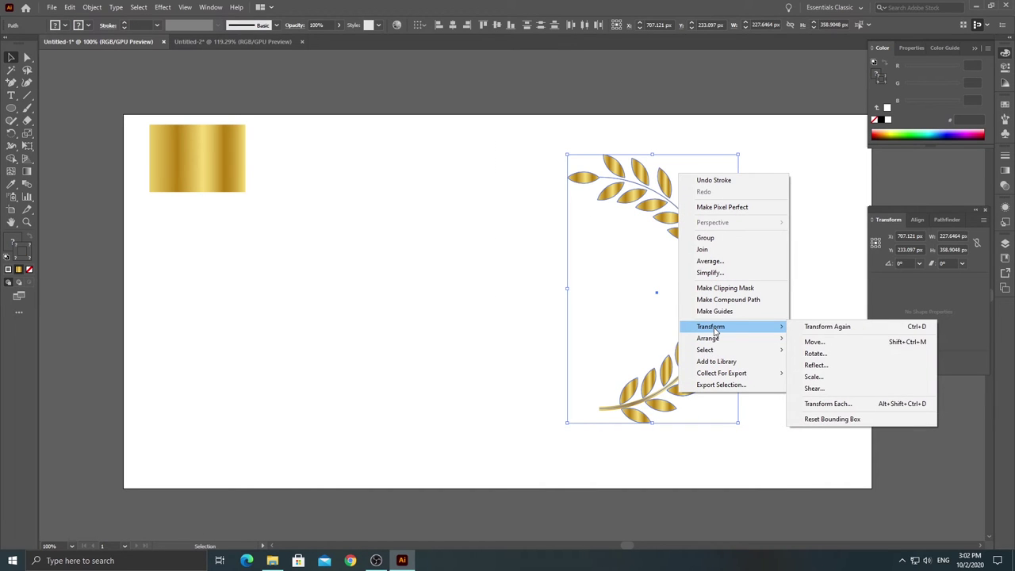
click(830, 366)
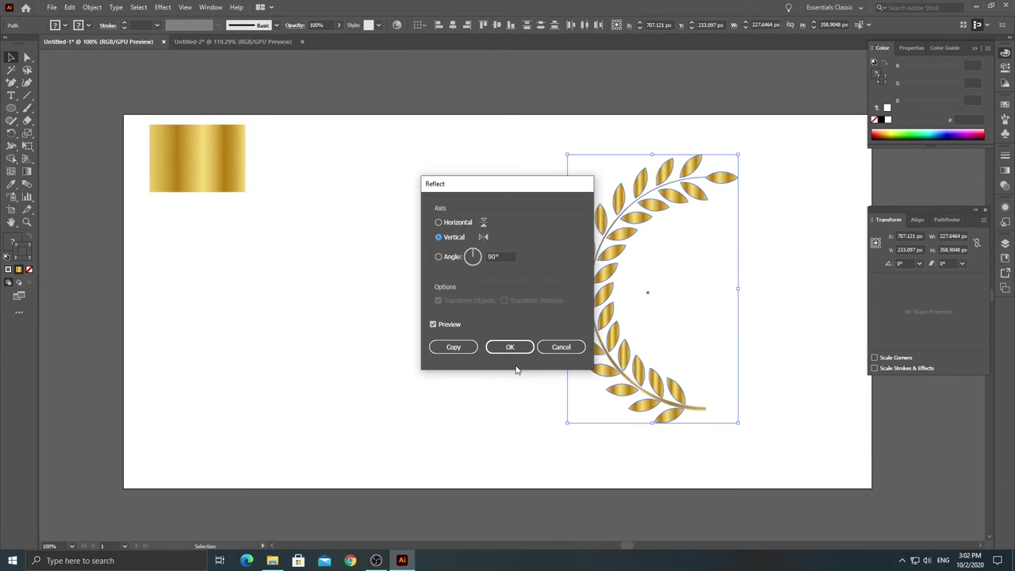
click(454, 347)
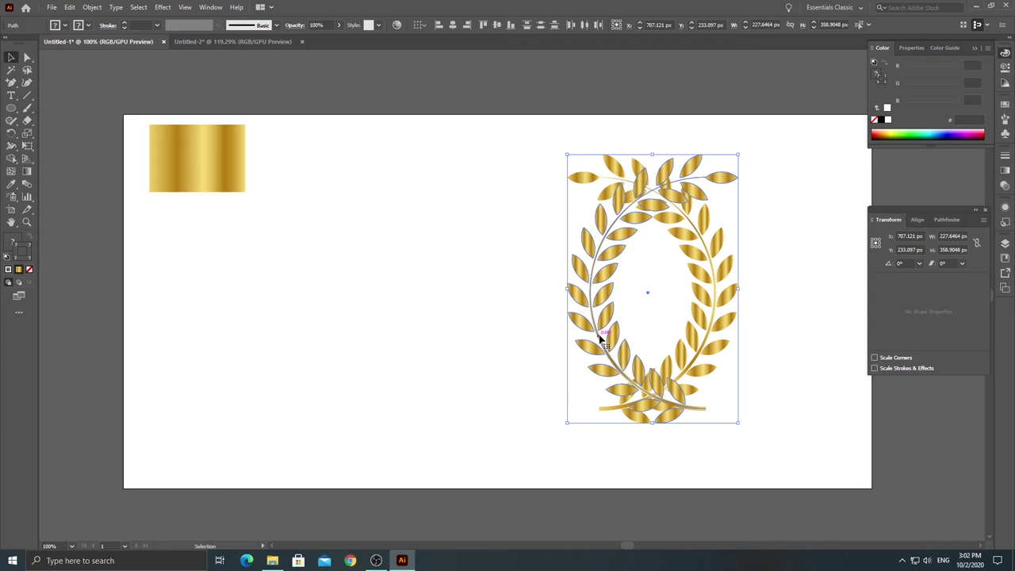
drag(593, 339, 423, 340)
click(363, 139)
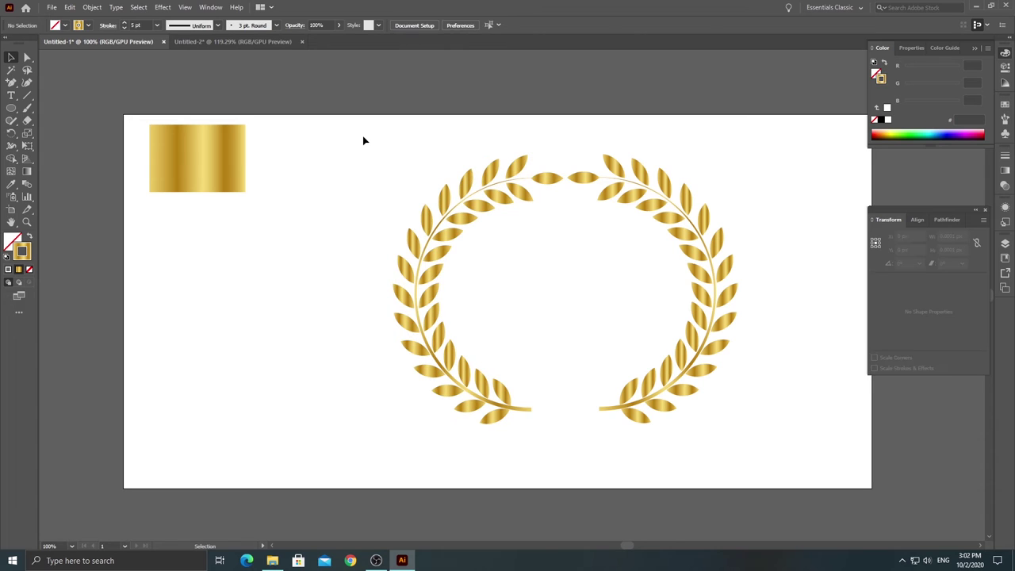
- Park the gold swatch rectangle on the pasteboard and shift the wreath to the artboard's left
scroll(363, 140, down, 1)
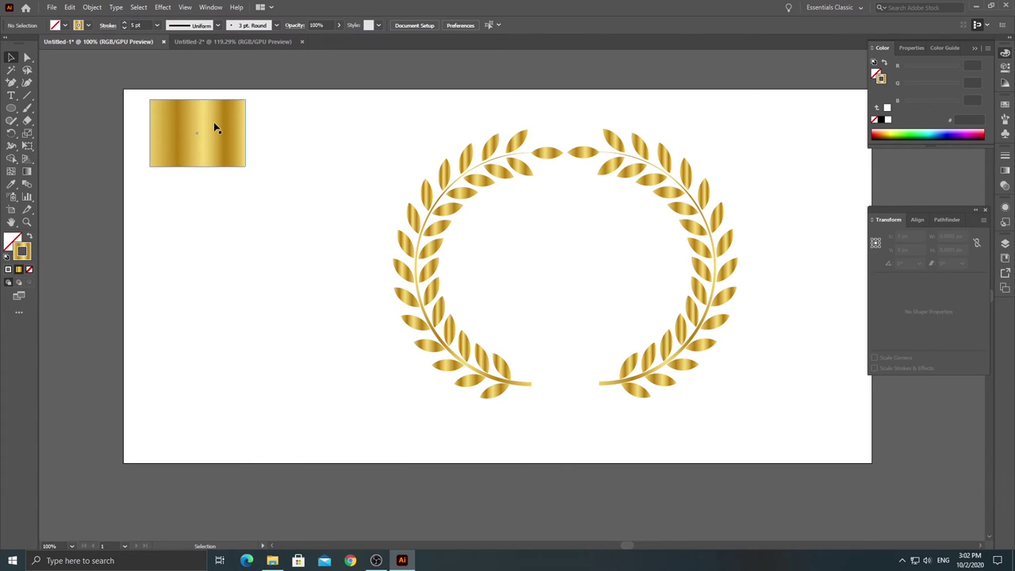
drag(215, 129, 102, 84)
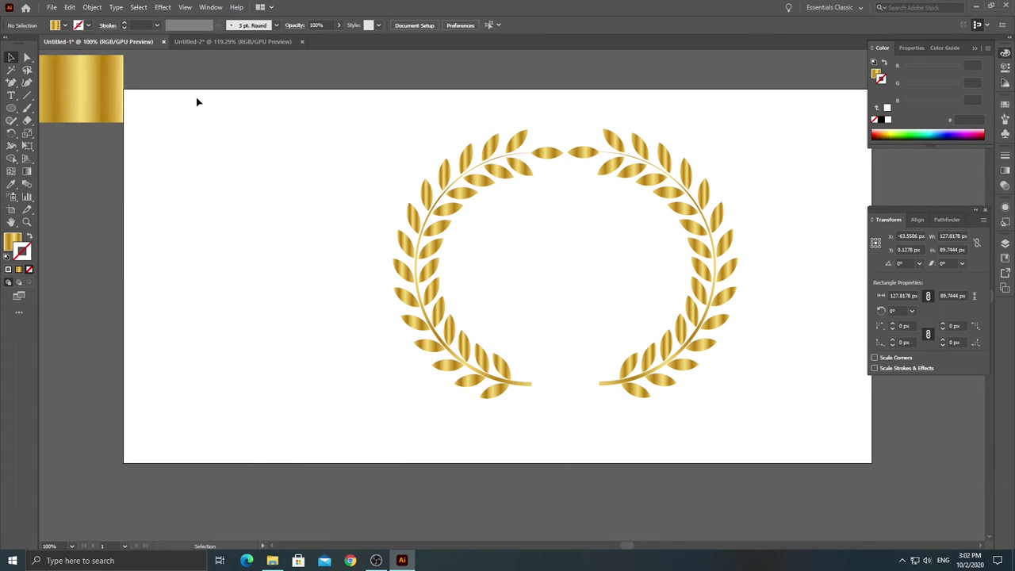
mouse_move(195, 97)
mouse_down()
mouse_move(711, 337)
mouse_move(467, 322)
mouse_up()
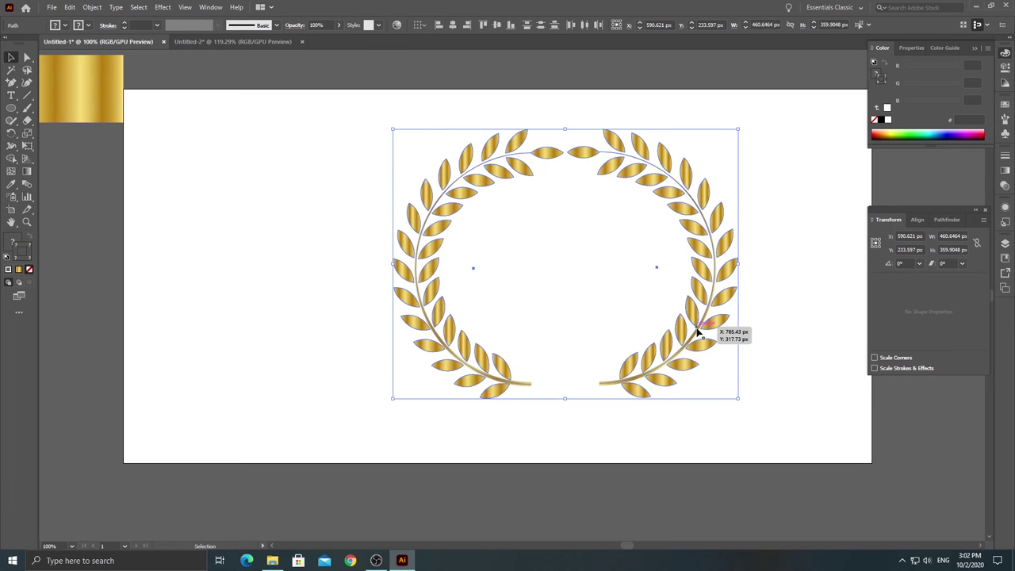
click(623, 235)
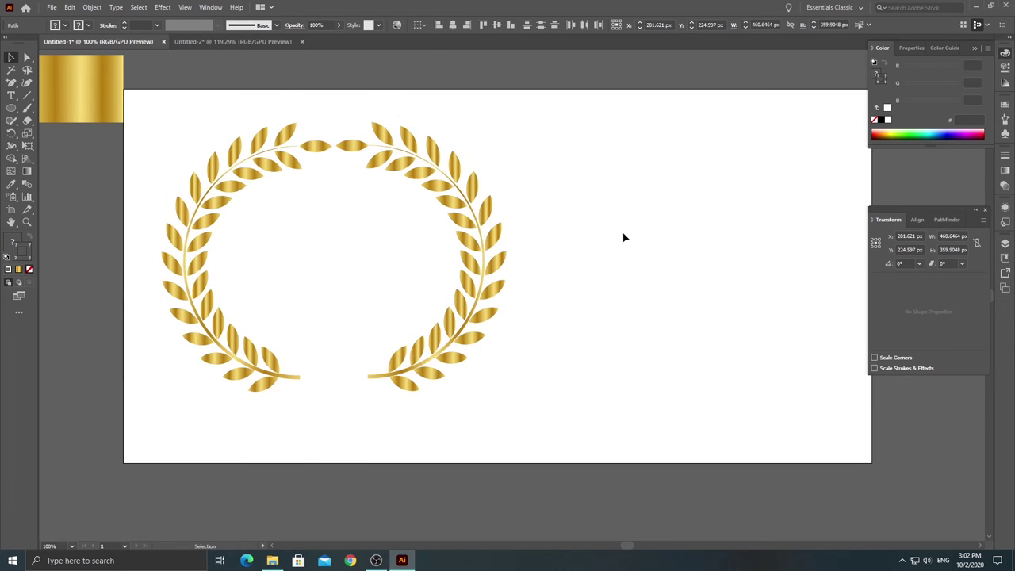
key(l)
right_click(11, 108)
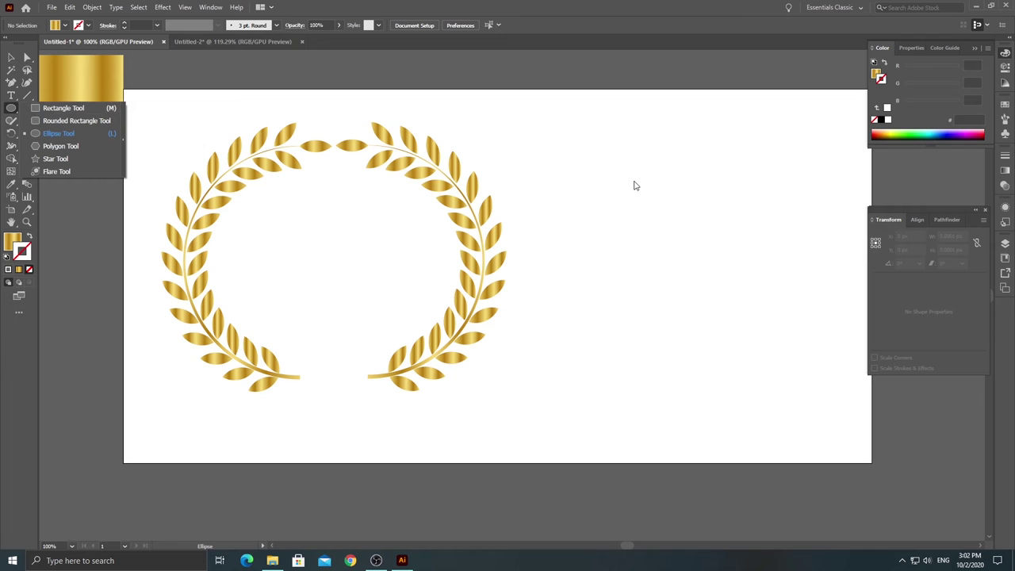
- Draw a circle right of the wreath with a 5 pt gold gradient outline and no fill
drag(637, 159, 869, 391)
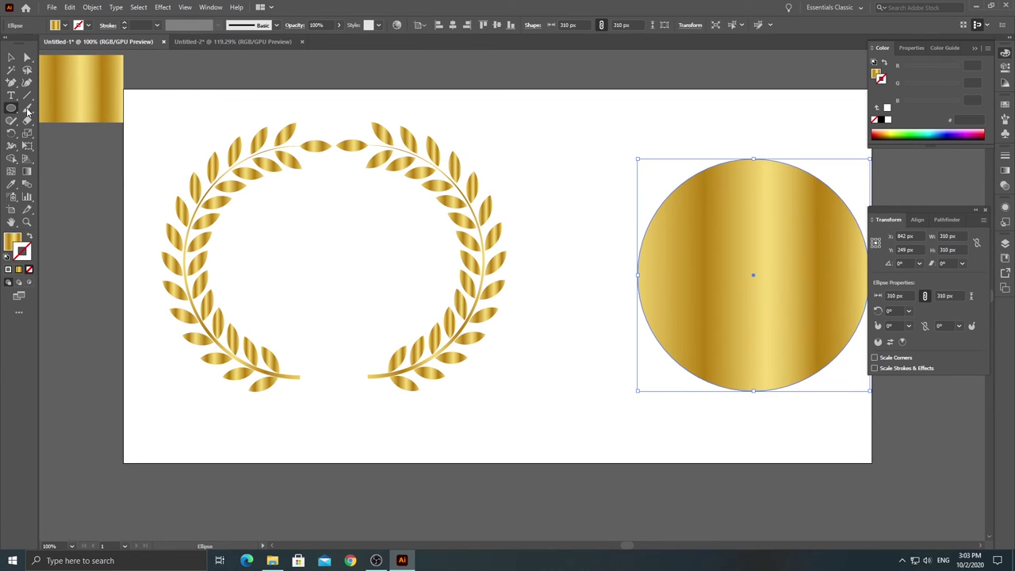
click(28, 236)
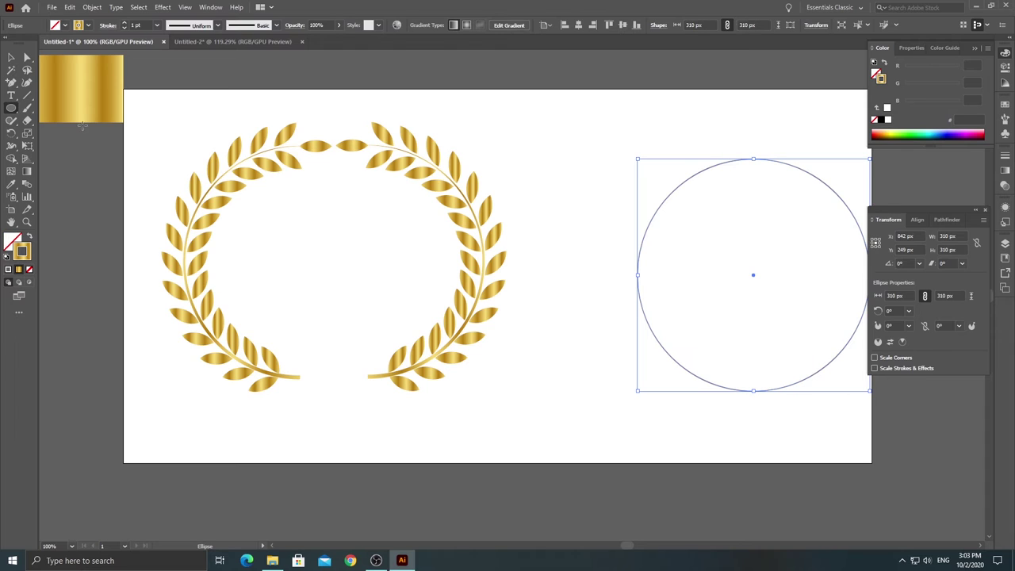
click(123, 22)
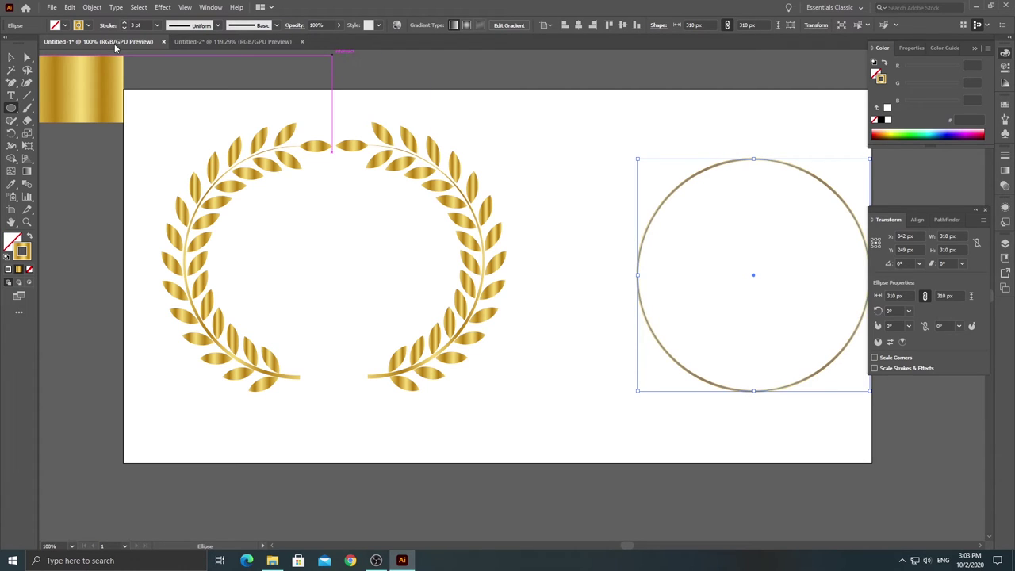
click(124, 22)
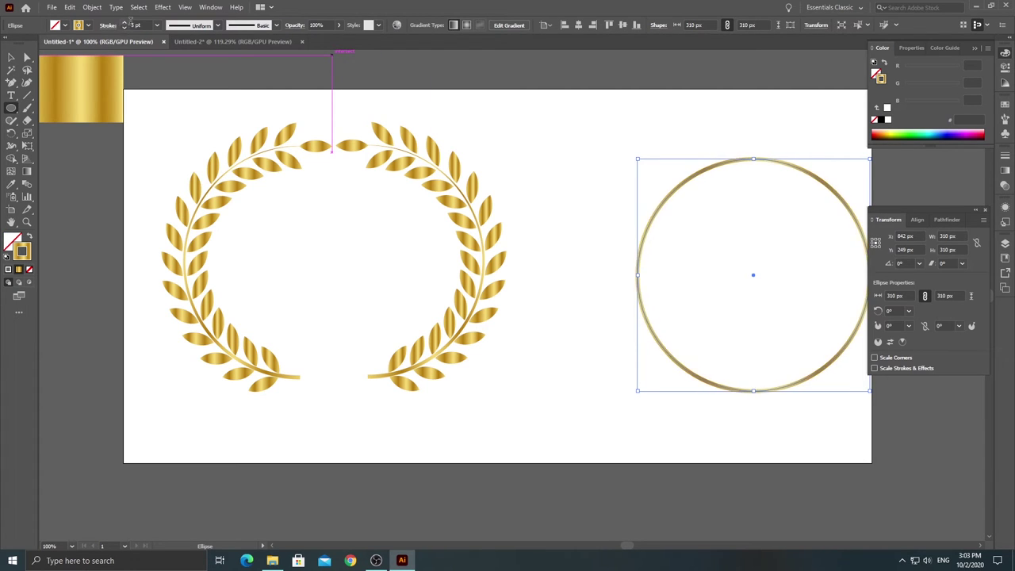
click(560, 81)
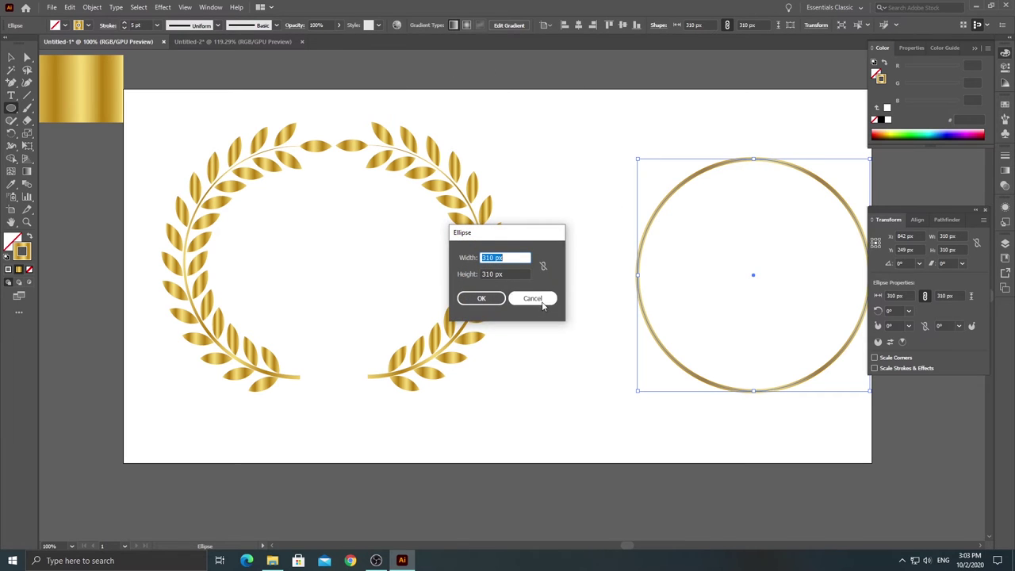
click(540, 307)
- Move the ring onto the wreath, scale it to 258 px and centre it
click(12, 57)
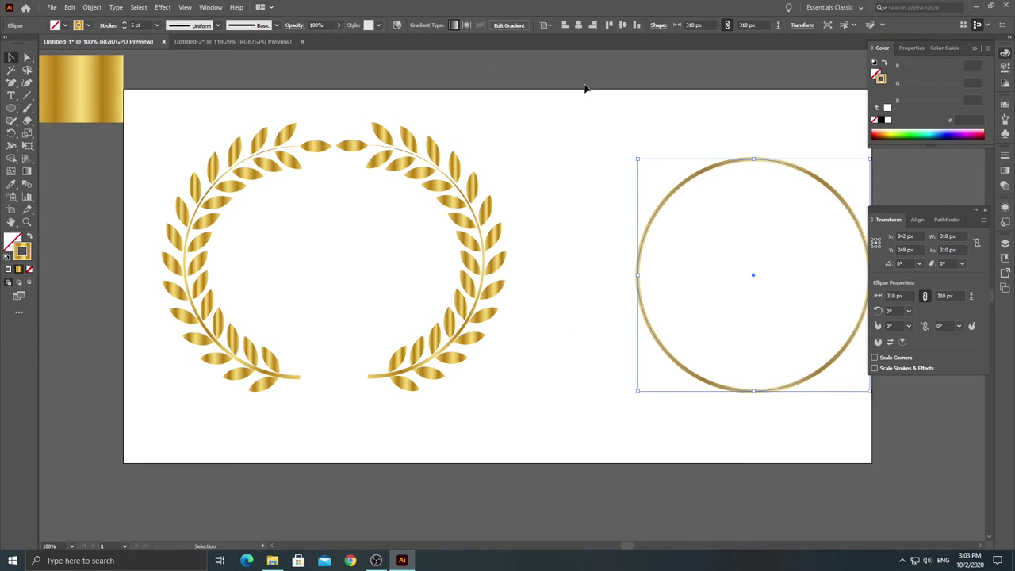
drag(617, 114, 826, 357)
drag(704, 173, 283, 166)
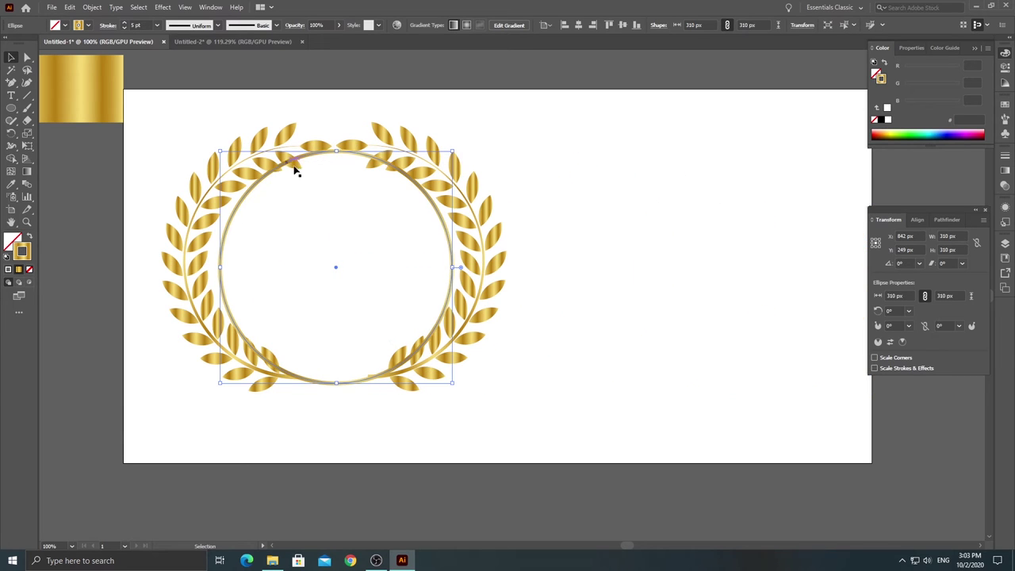
drag(453, 383, 414, 346)
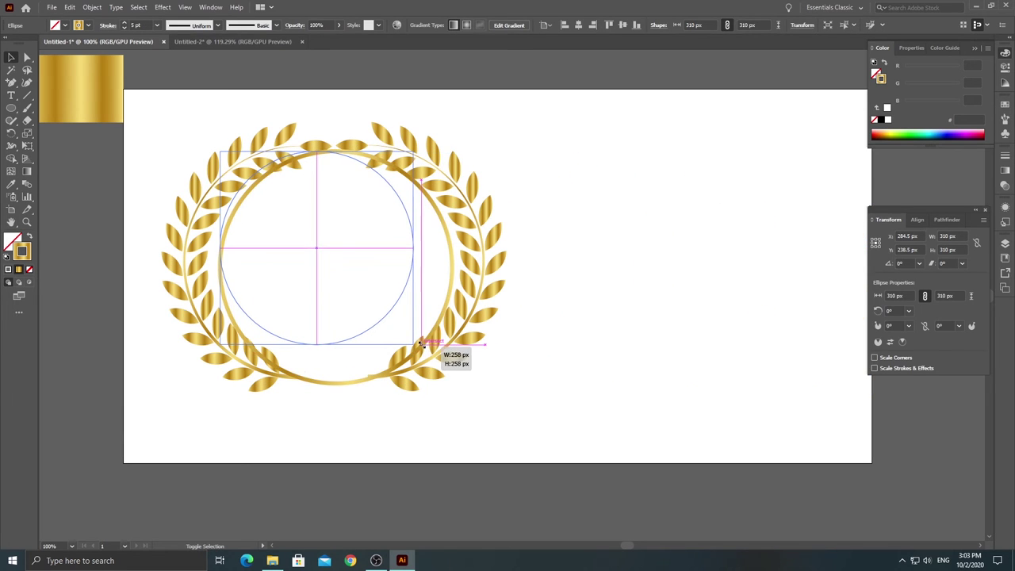
mouse_move(399, 302)
mouse_down()
mouse_move(417, 318)
mouse_move(410, 335)
mouse_up()
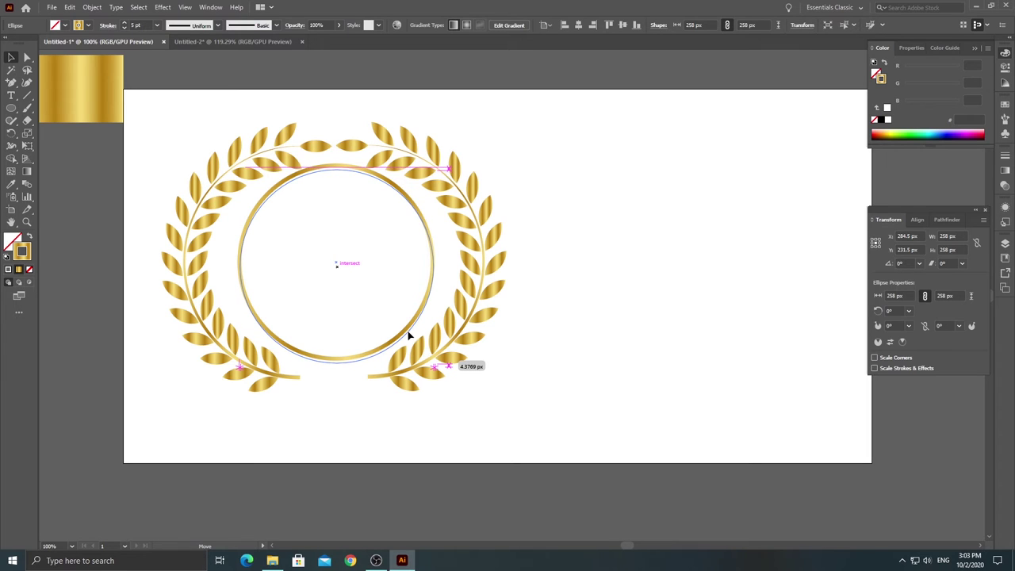
drag(409, 335, 407, 331)
click(639, 217)
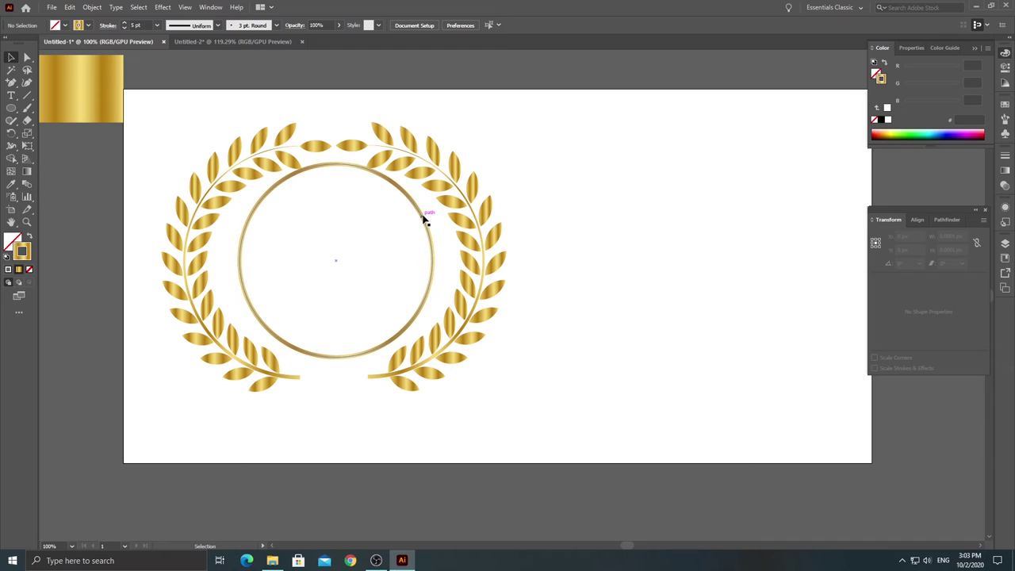
- Nudge the wreath slightly upward and move the ring back into the wreath's centre
drag(425, 221, 848, 215)
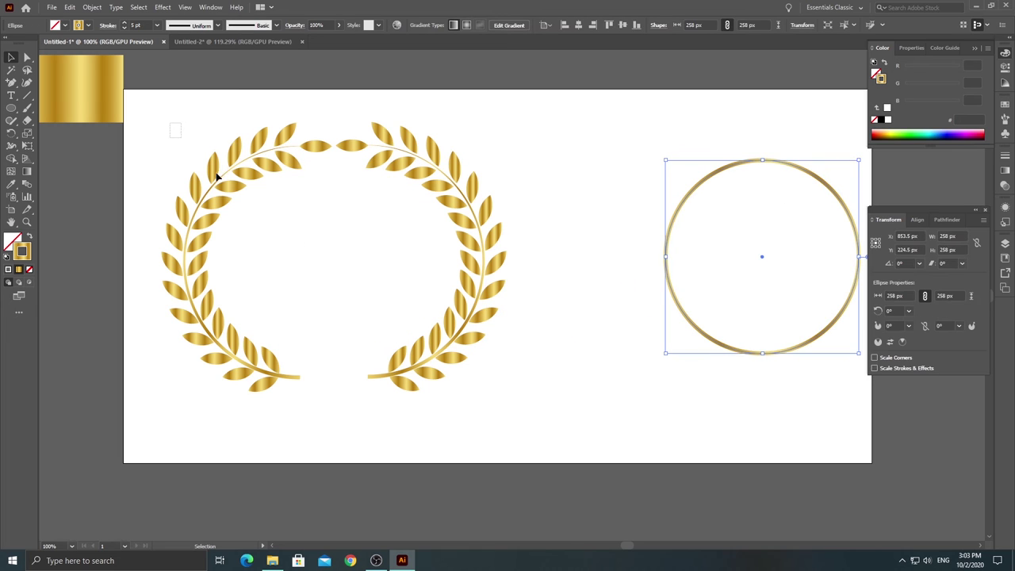
click(513, 405)
drag(437, 356, 436, 350)
drag(689, 140, 842, 412)
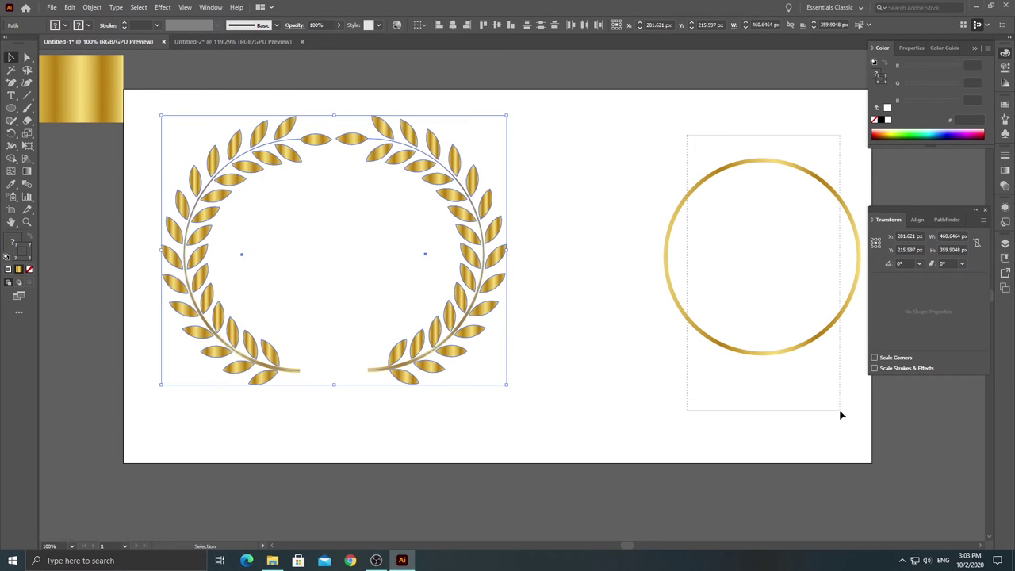
mouse_move(798, 352)
mouse_down()
mouse_move(357, 341)
mouse_move(369, 349)
mouse_up()
- Check the ring's centring within the wreath, then switch to the blank Untitled-2 document
click(652, 210)
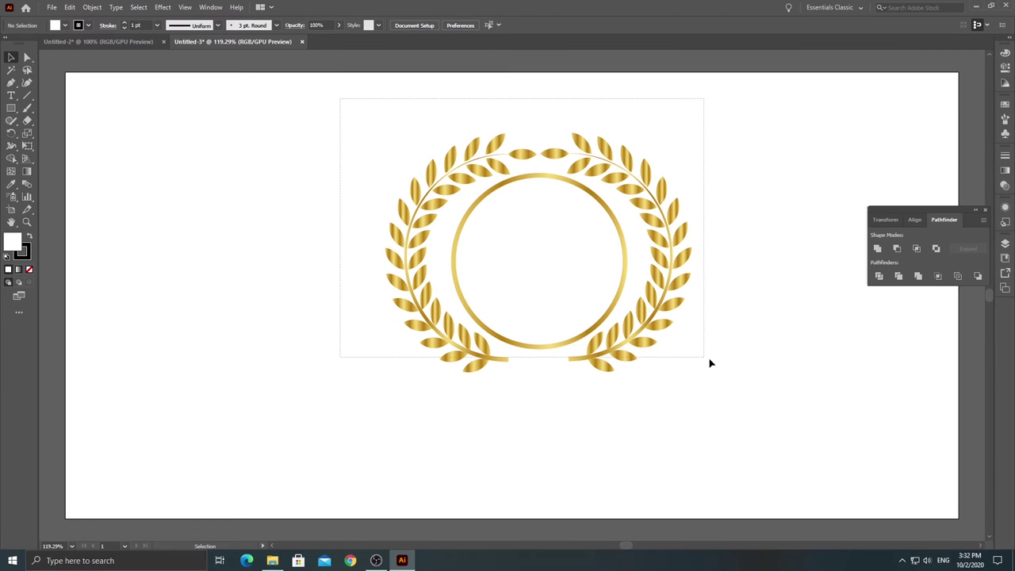
drag(709, 363, 612, 302)
click(324, 138)
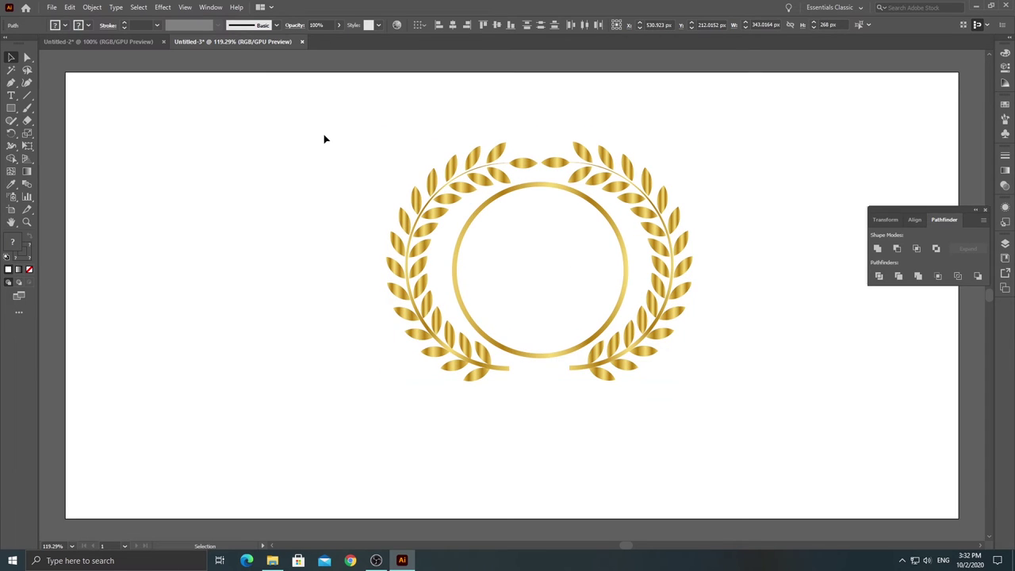
drag(324, 106, 766, 425)
click(247, 212)
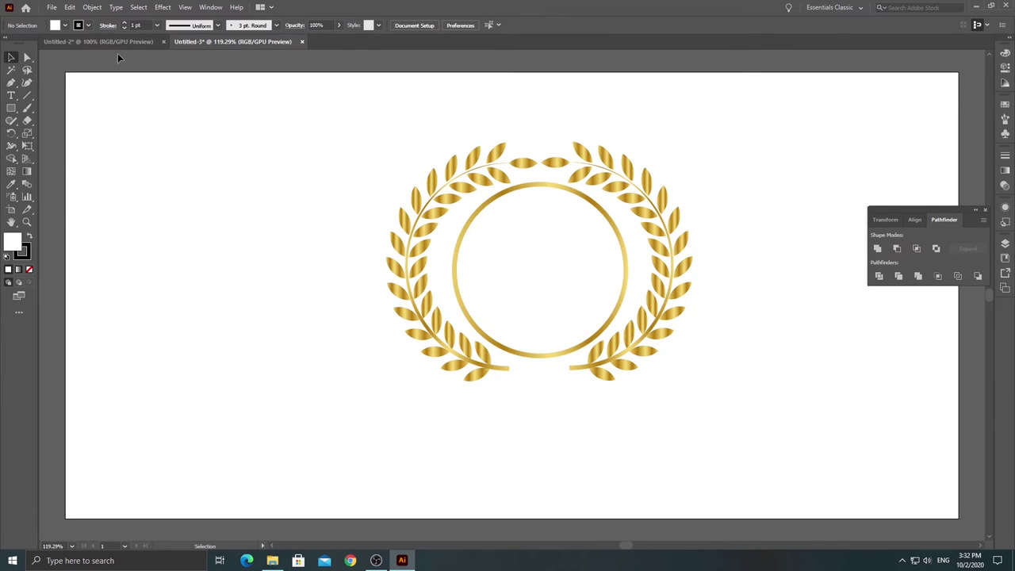
click(117, 42)
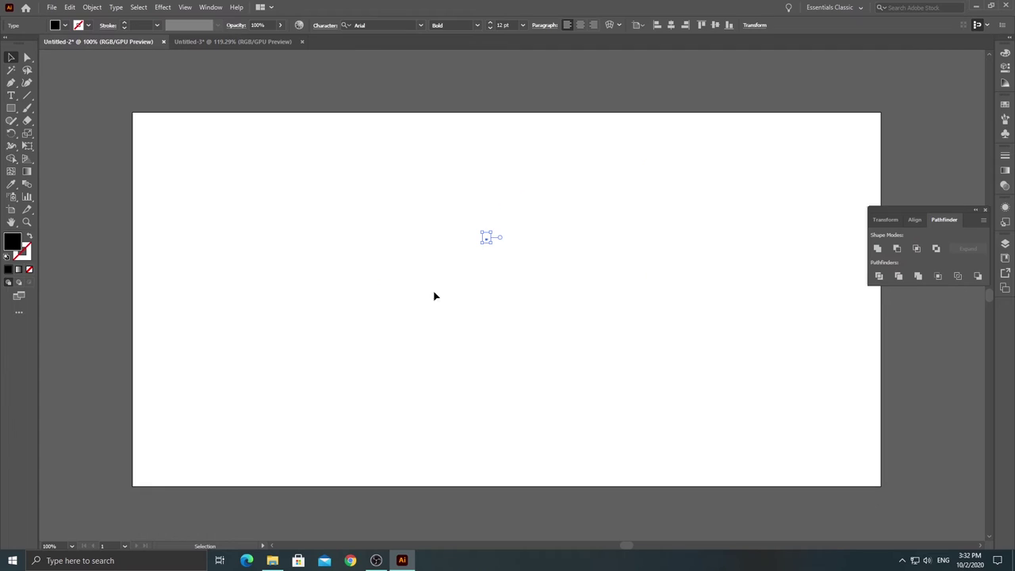
- Type a capital A near the artboard centre and enlarge it
click(430, 233)
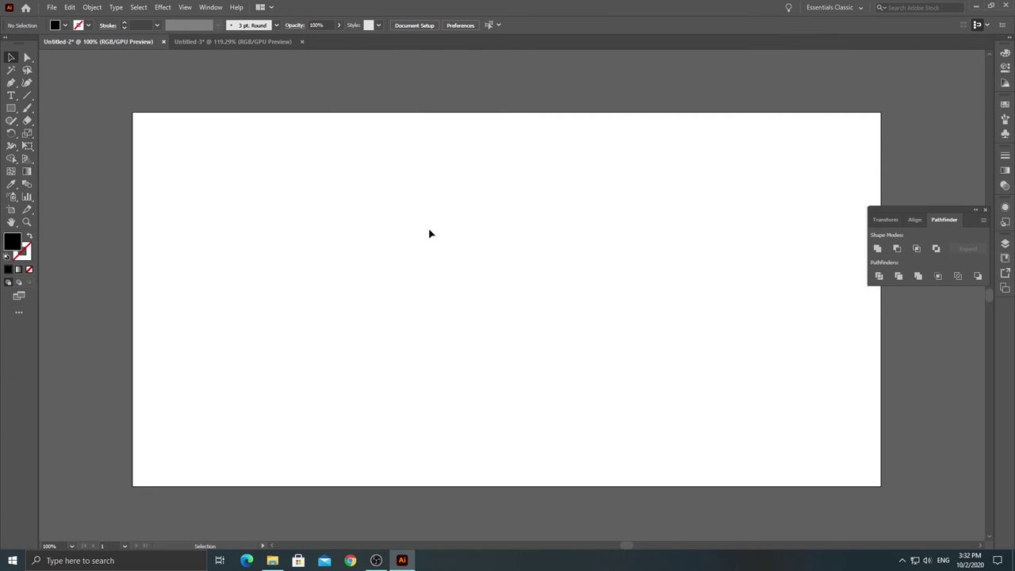
click(12, 95)
click(501, 269)
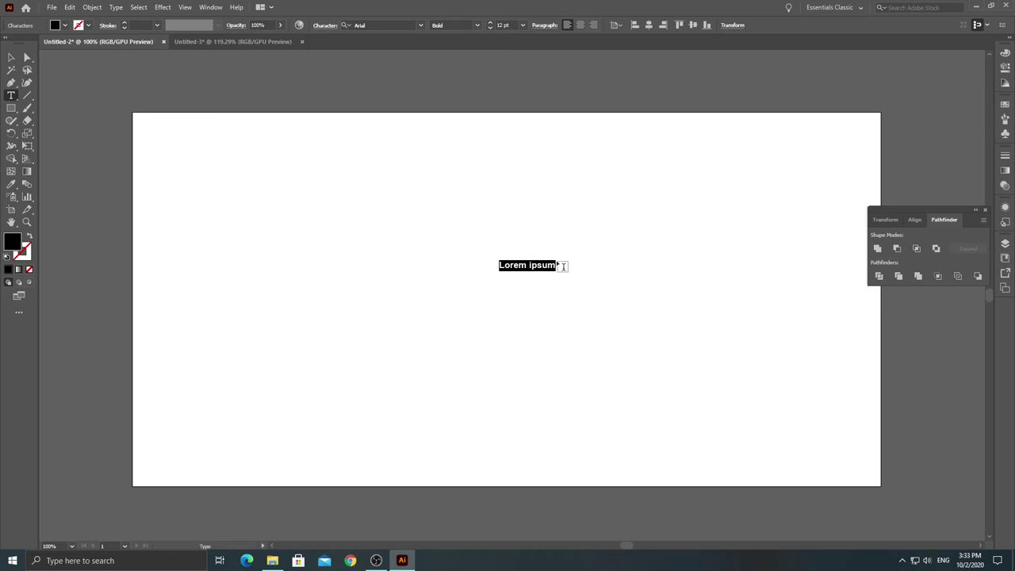
text(A)
click(11, 57)
drag(506, 269, 687, 412)
- Set the A to Arial Bold, scale it to about 321 pt and move it left and down
click(368, 24)
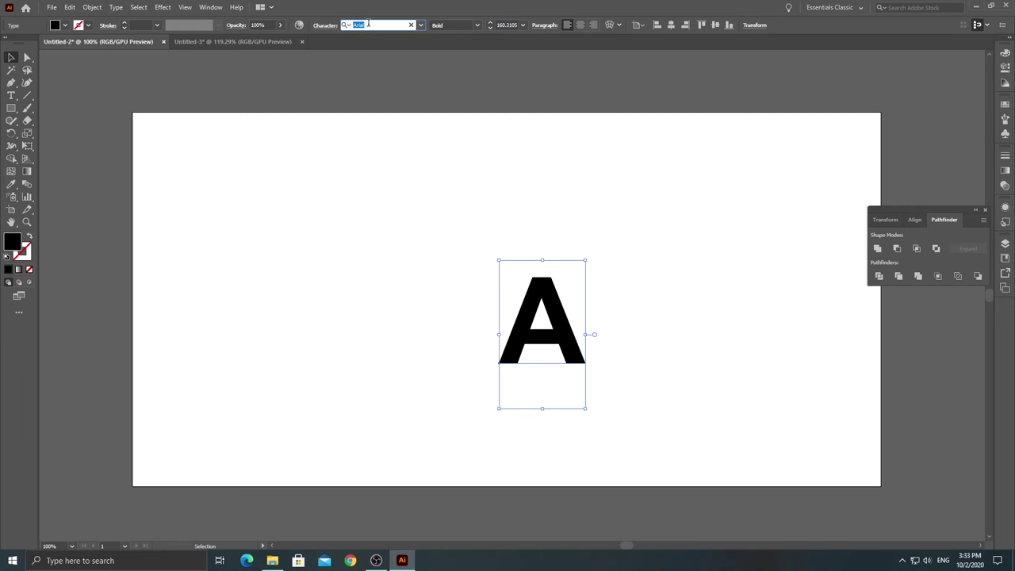
text(arial)
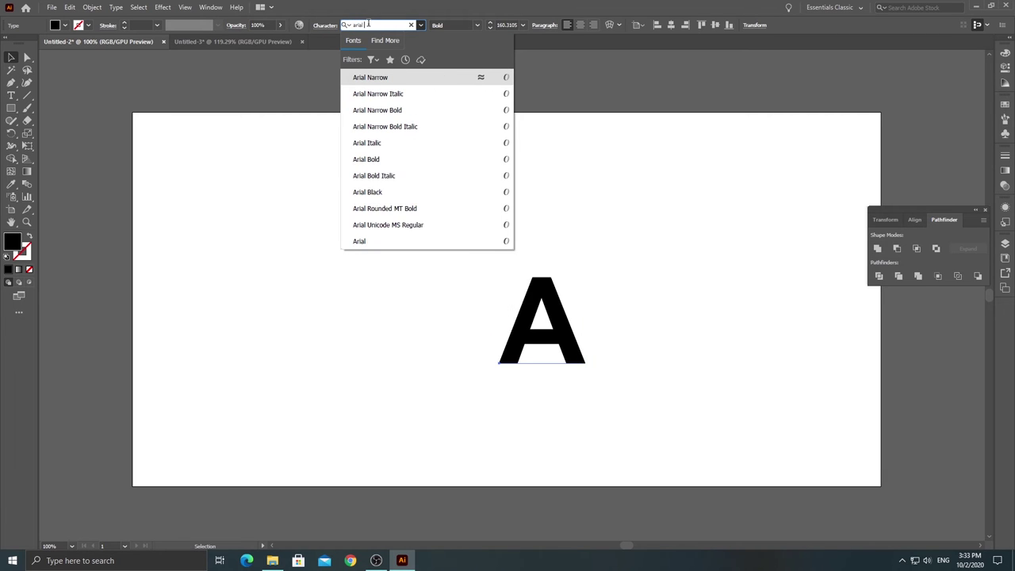
text( bold)
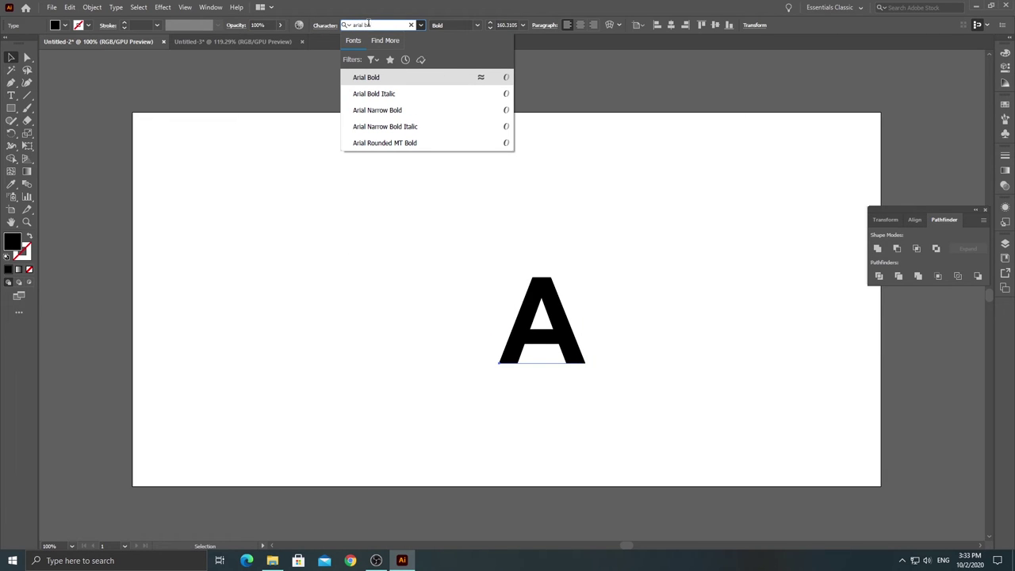
click(387, 77)
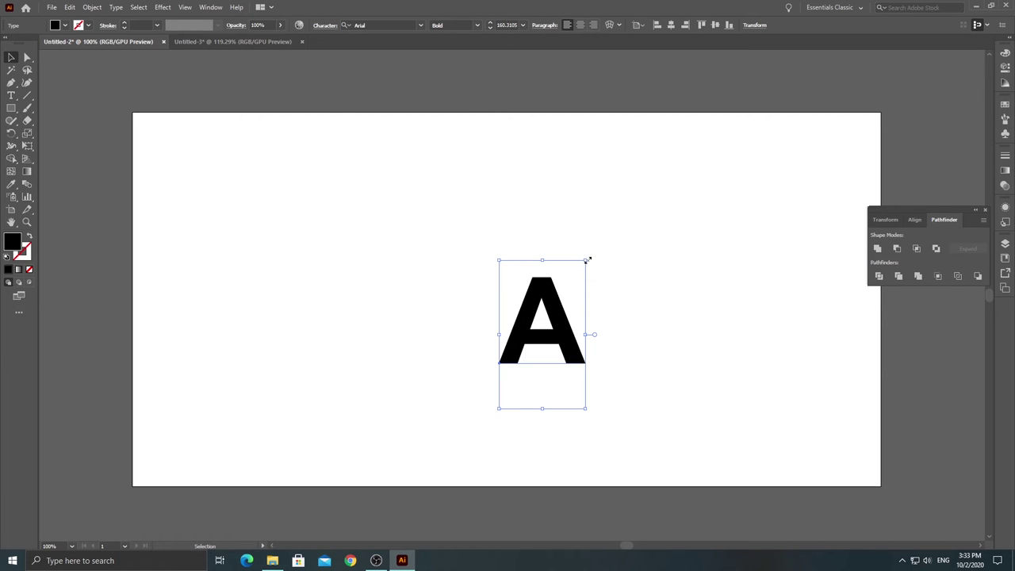
drag(587, 258, 670, 109)
drag(616, 211, 553, 259)
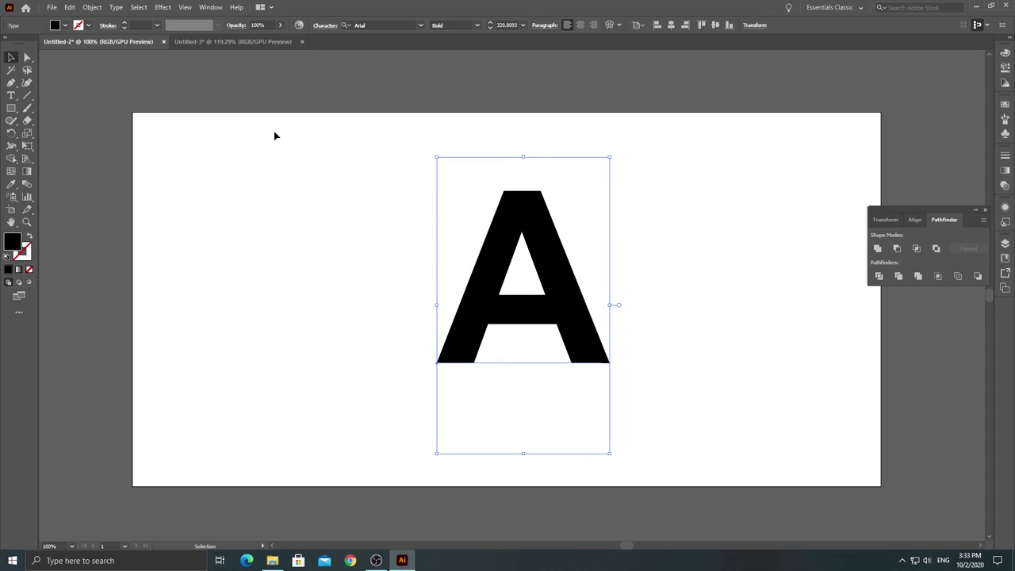
click(92, 8)
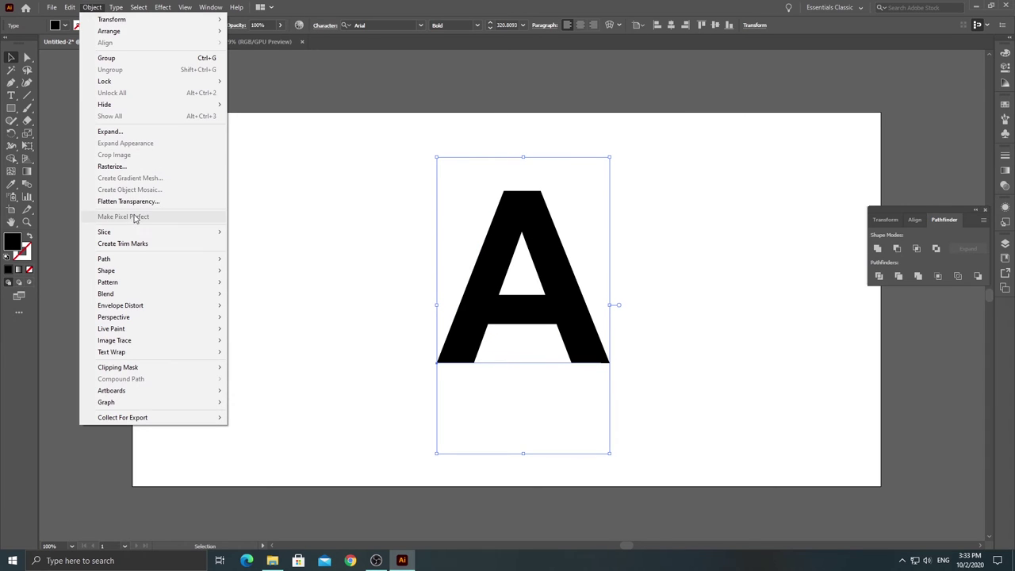
- Convert the A text into outlines
click(133, 132)
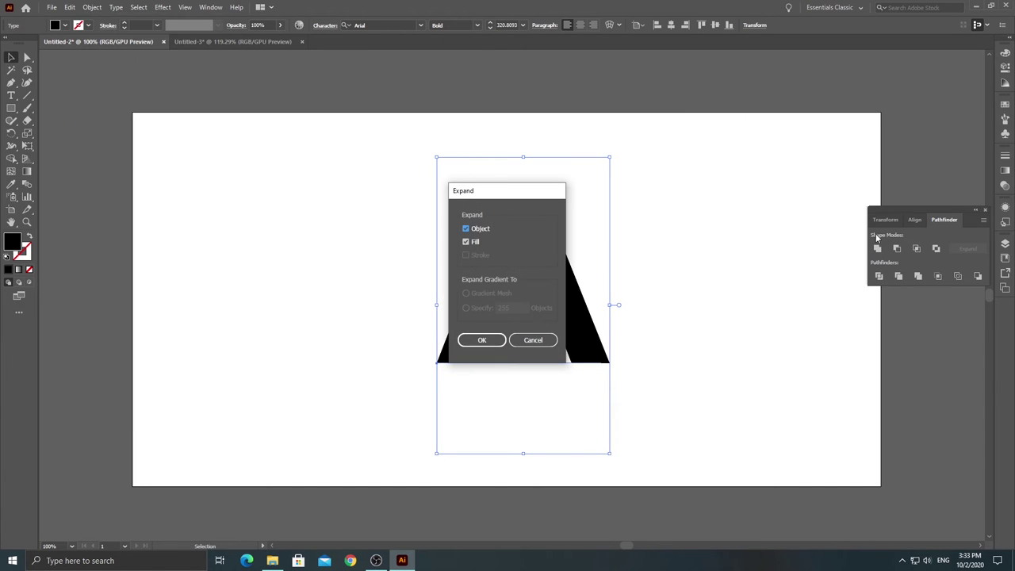
click(495, 340)
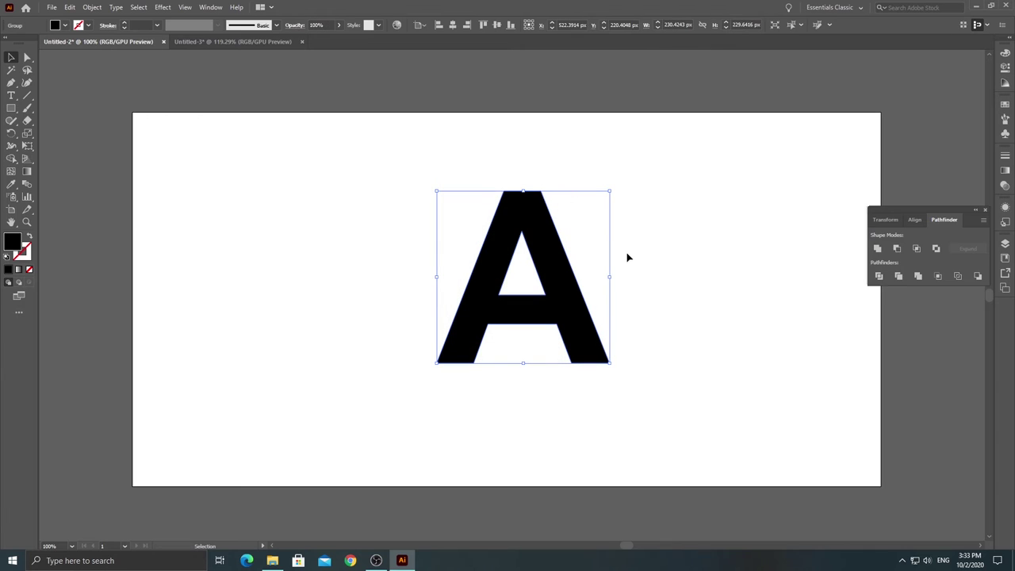
click(612, 240)
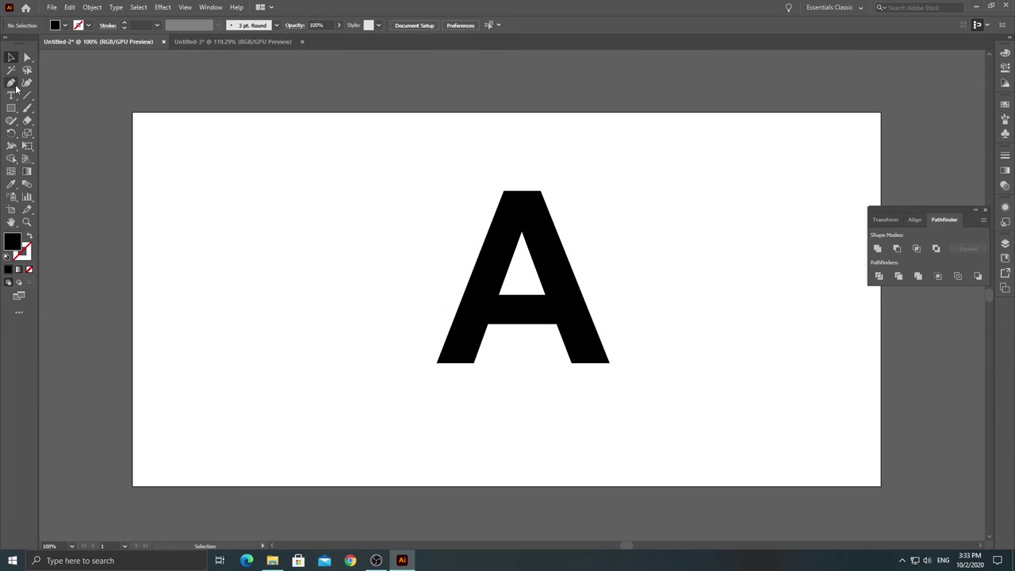
- Pen-draw the A's inner triangle and fill it white
drag(14, 90, 75, 83)
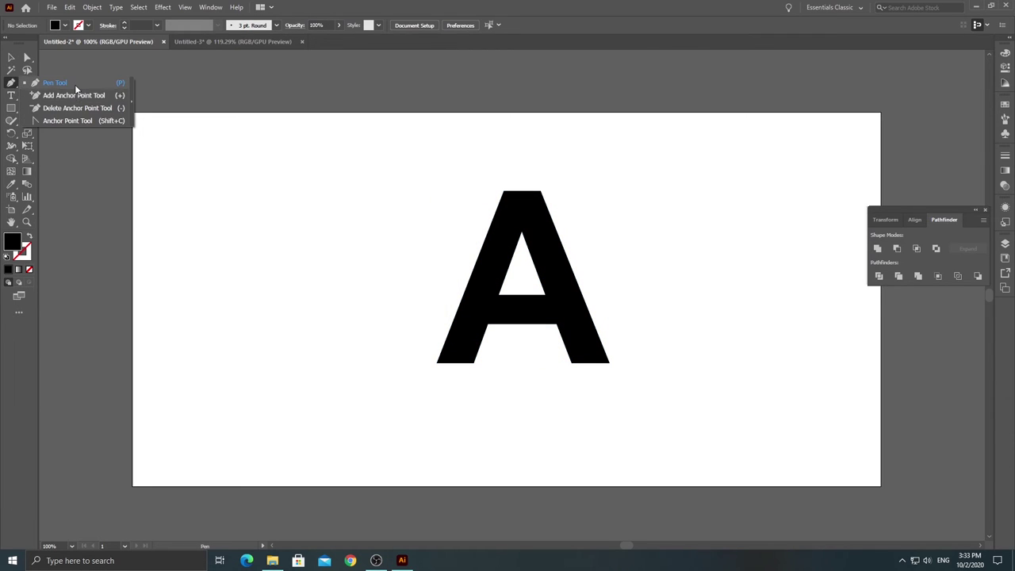
click(475, 362)
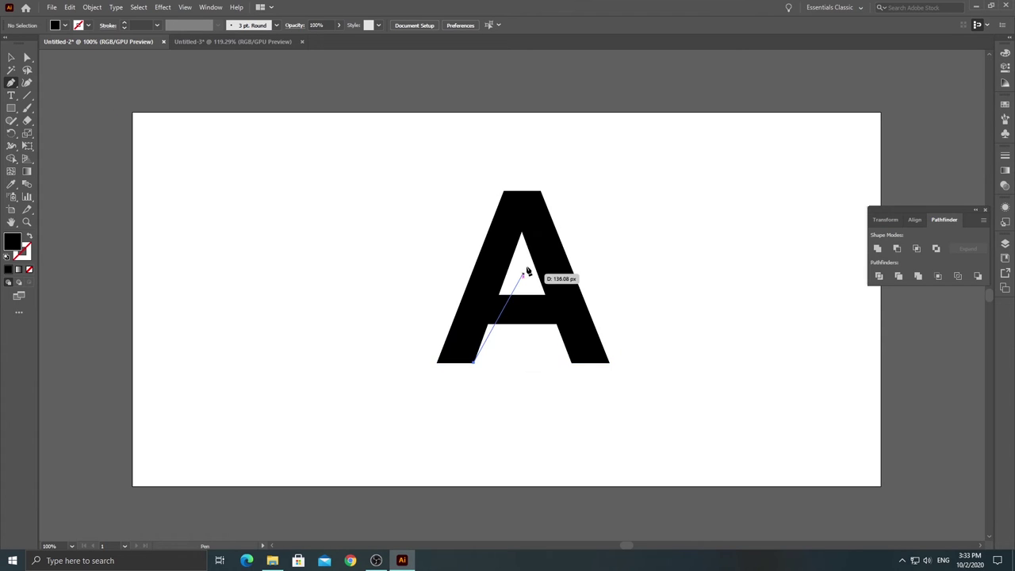
click(522, 232)
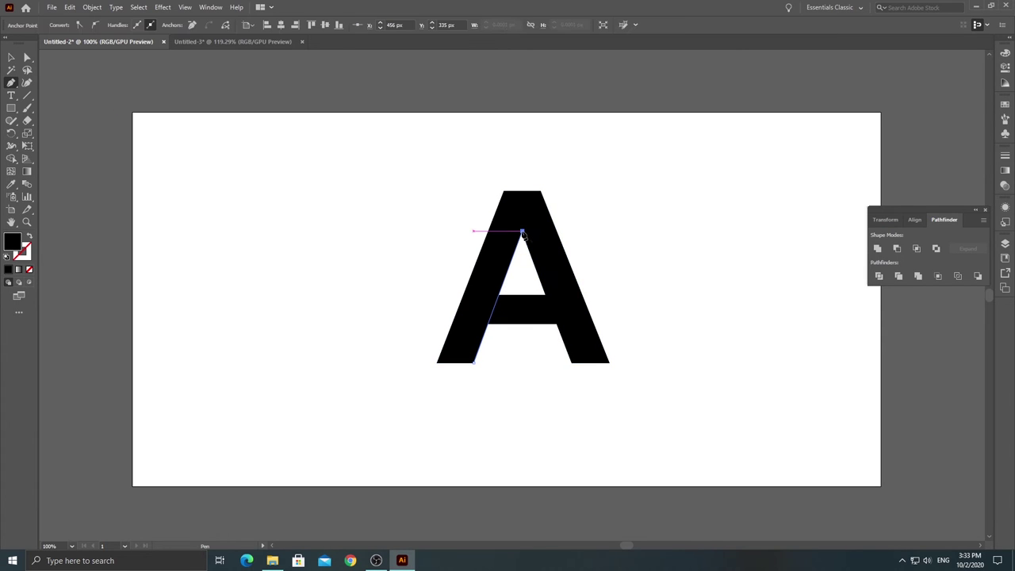
click(572, 363)
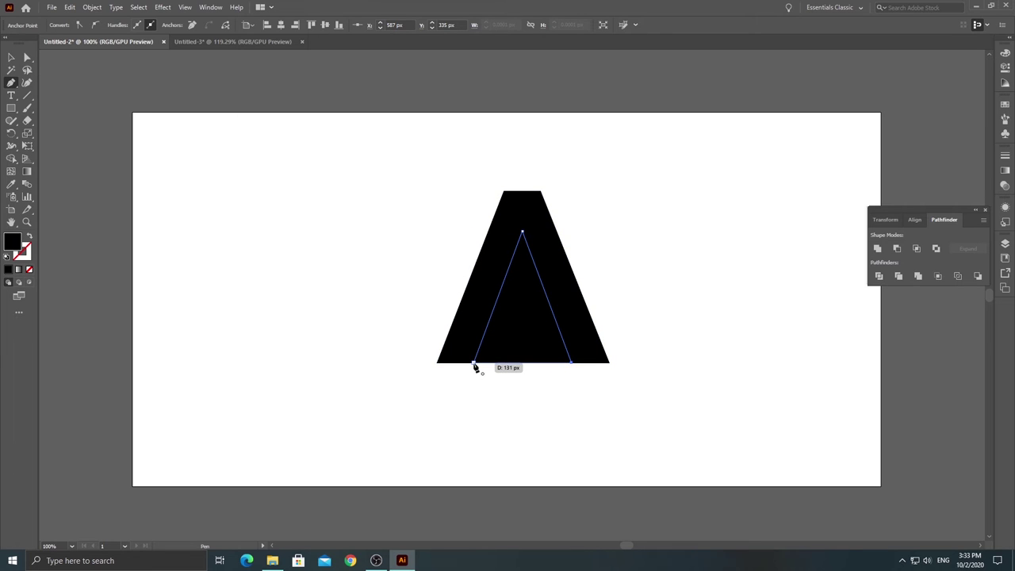
click(474, 364)
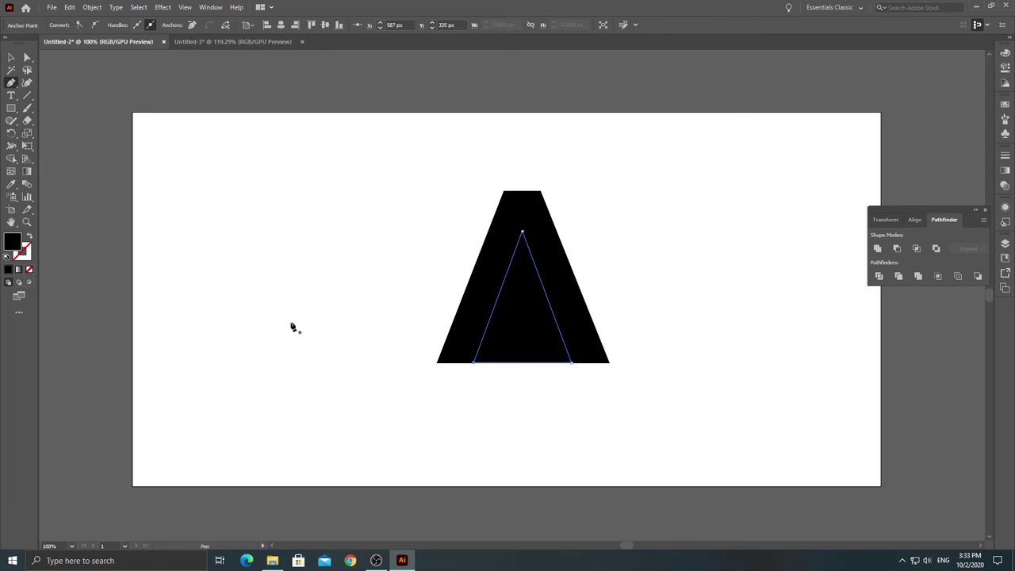
double_click(15, 244)
drag(153, 207, 103, 197)
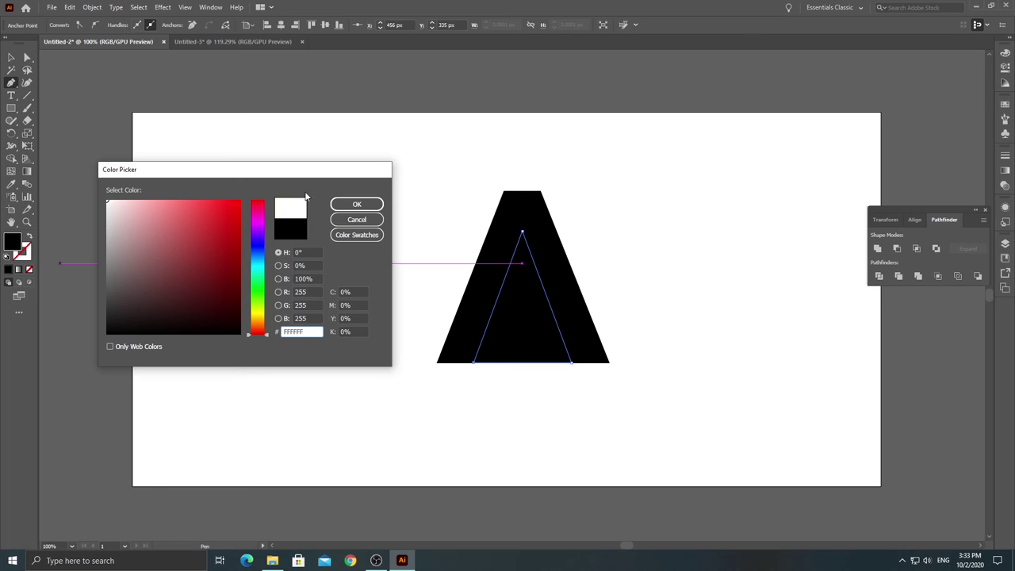
click(356, 204)
- Select all and subtract the triangle from the A with Pathfinder Minus Front
click(12, 57)
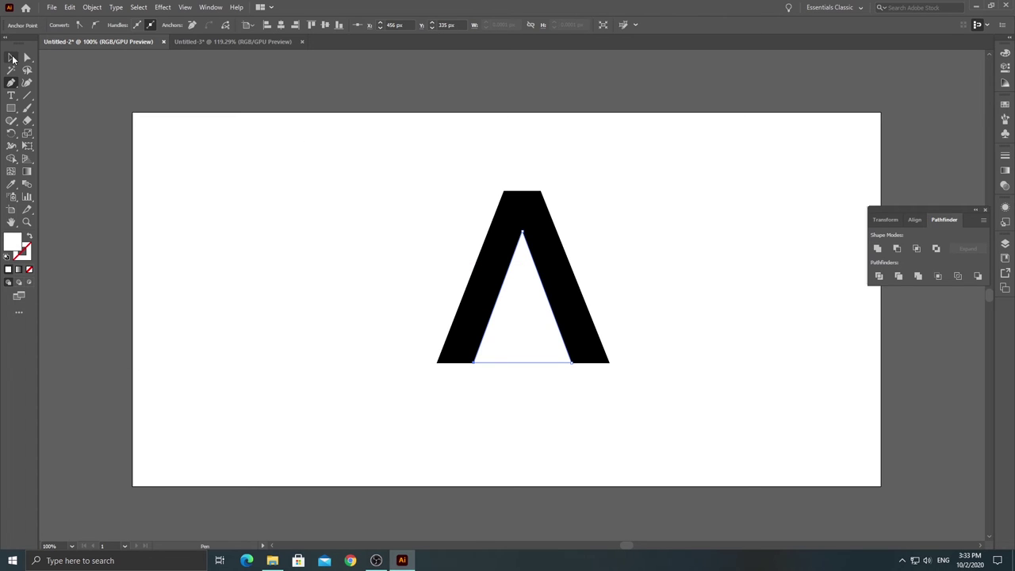
click(344, 129)
key(ctrl+a)
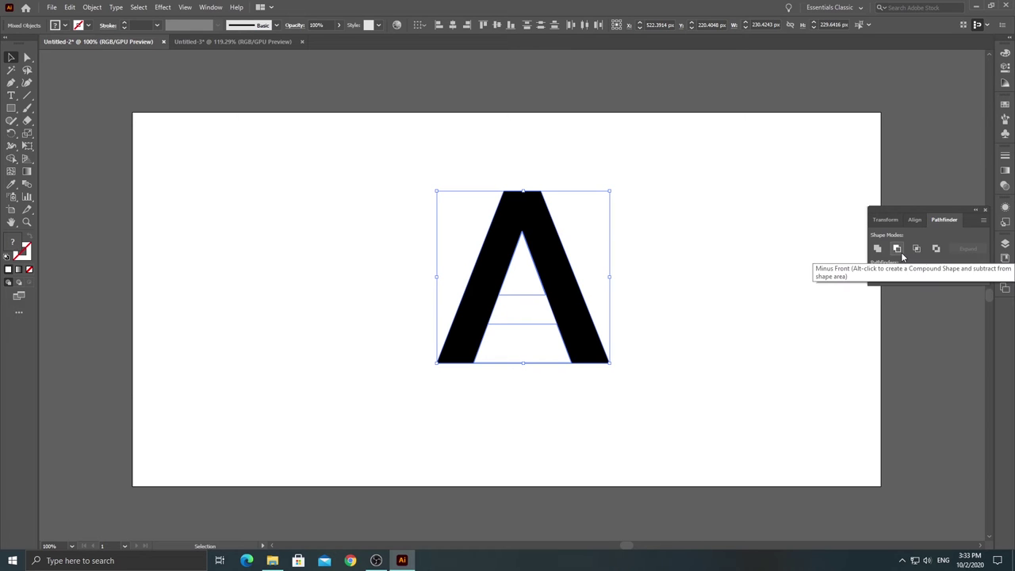
click(901, 252)
click(646, 184)
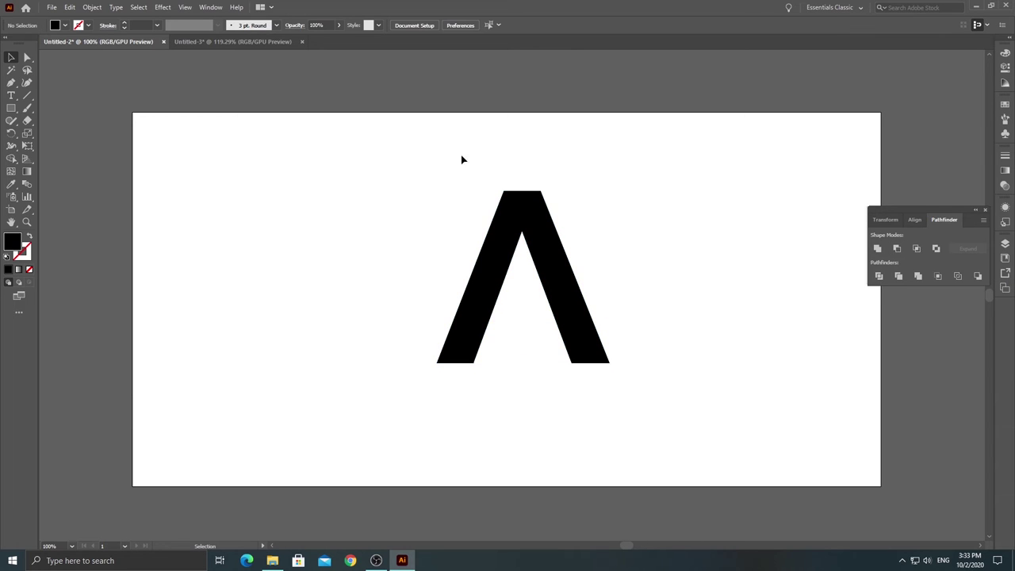
drag(397, 171, 700, 400)
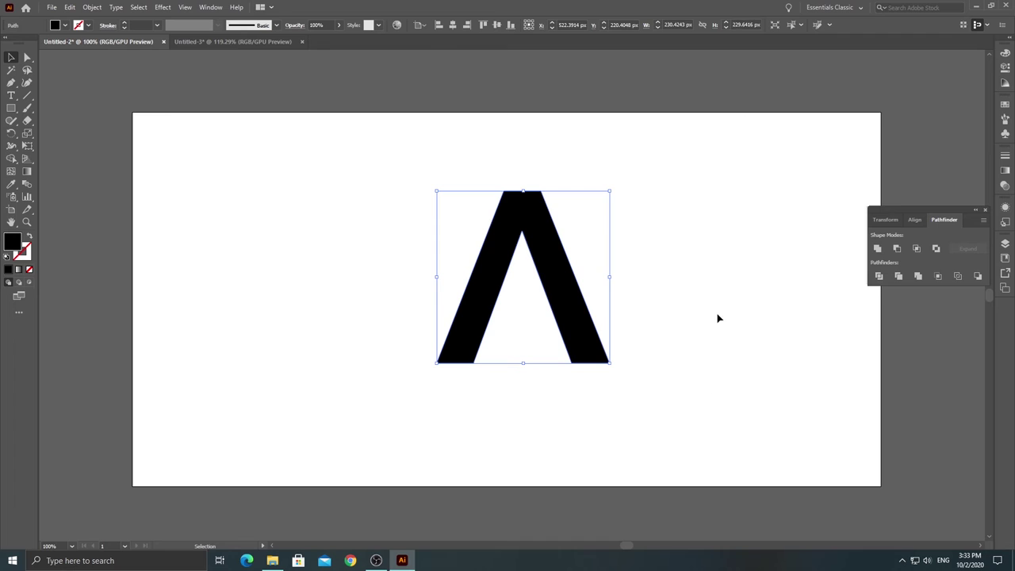
click(690, 315)
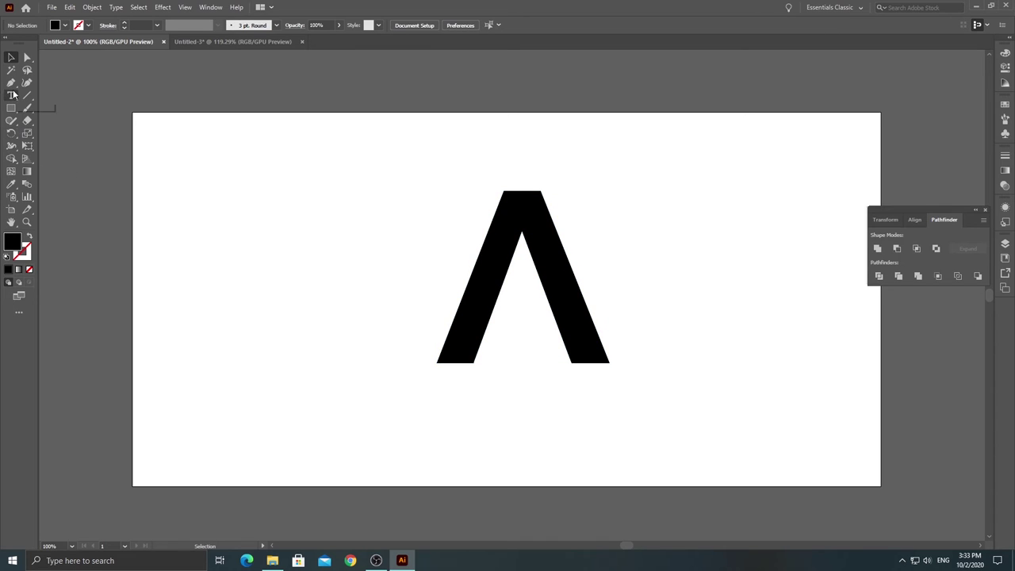
- Pen-draw a thin black swoosh sliver from the A's bottom-left edge up past its right leg
click(12, 82)
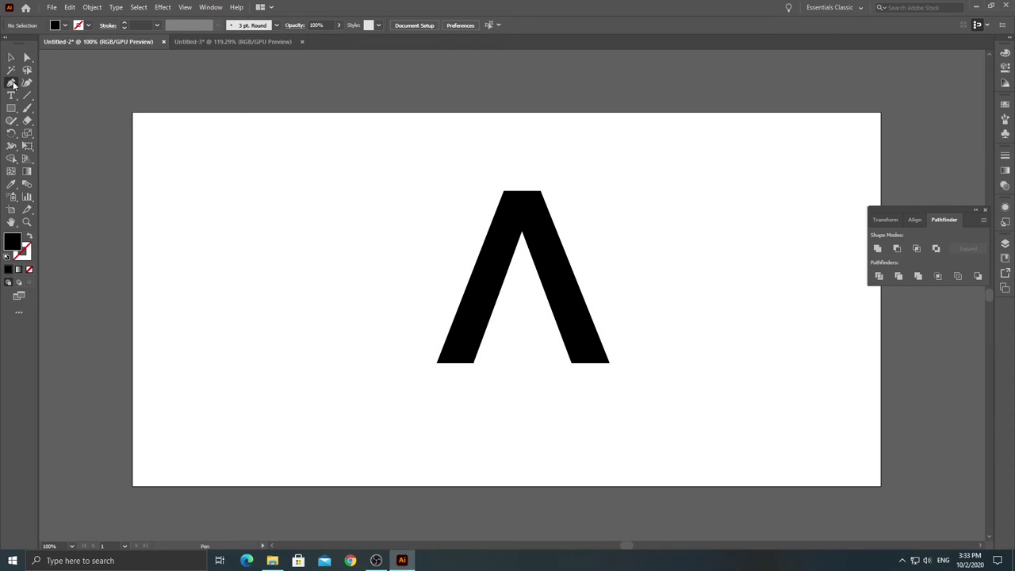
click(475, 364)
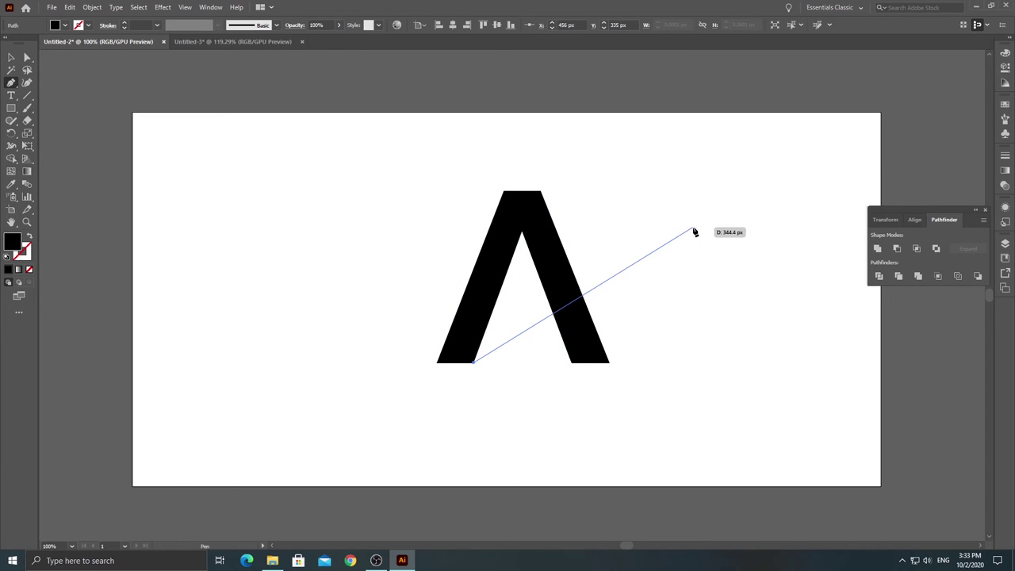
click(694, 229)
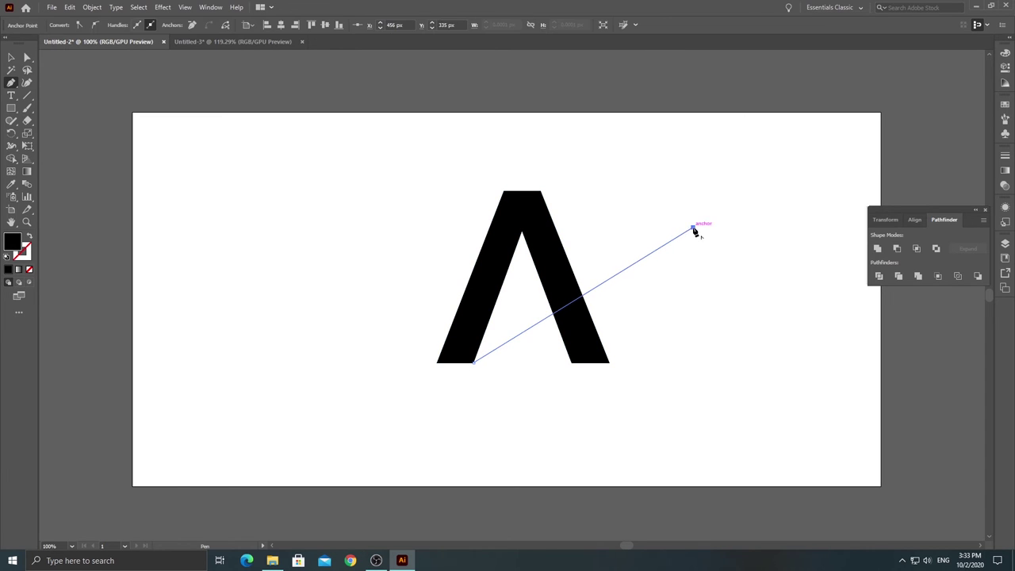
click(436, 364)
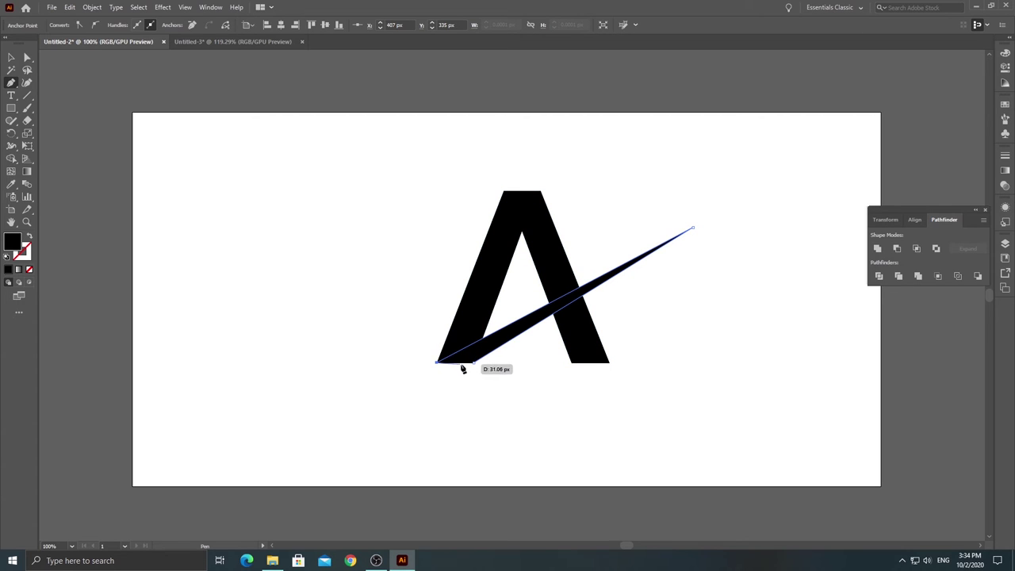
click(474, 363)
click(11, 57)
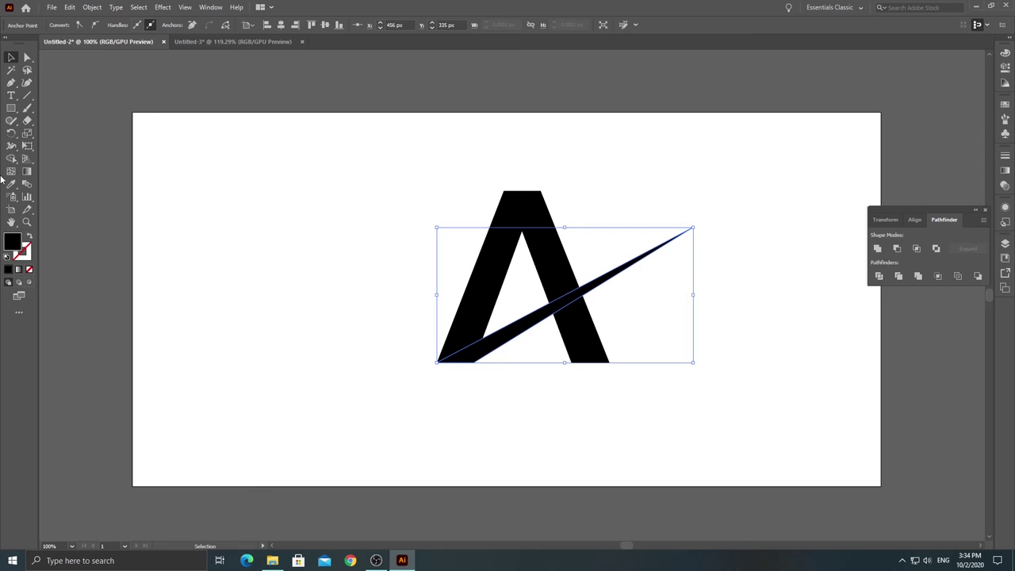
click(11, 108)
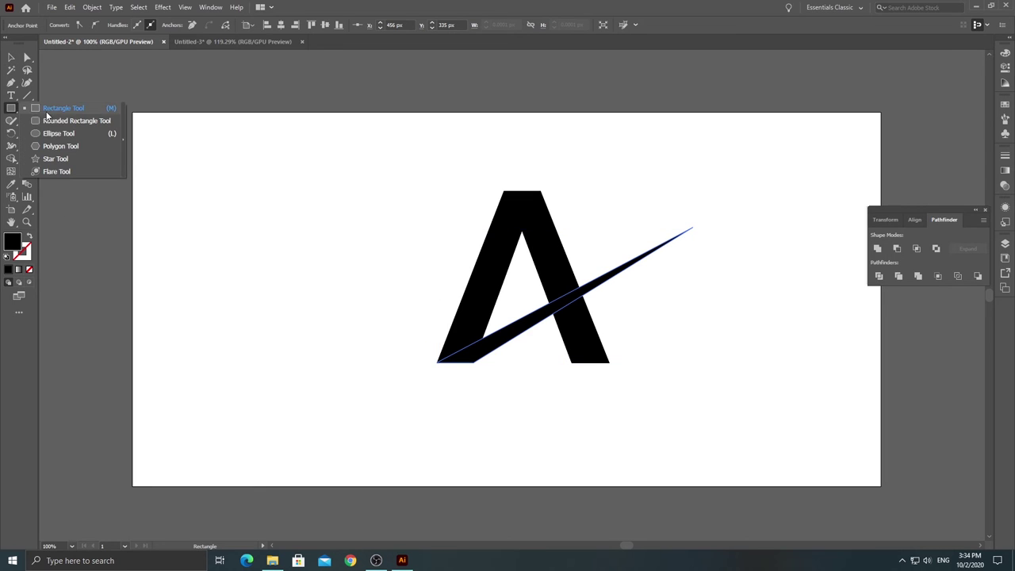
click(46, 114)
- Draw a small black rectangle, rotate it about 30° and move it onto the A's right leg
mouse_move(249, 163)
mouse_down()
mouse_move(372, 195)
mouse_move(355, 195)
mouse_up()
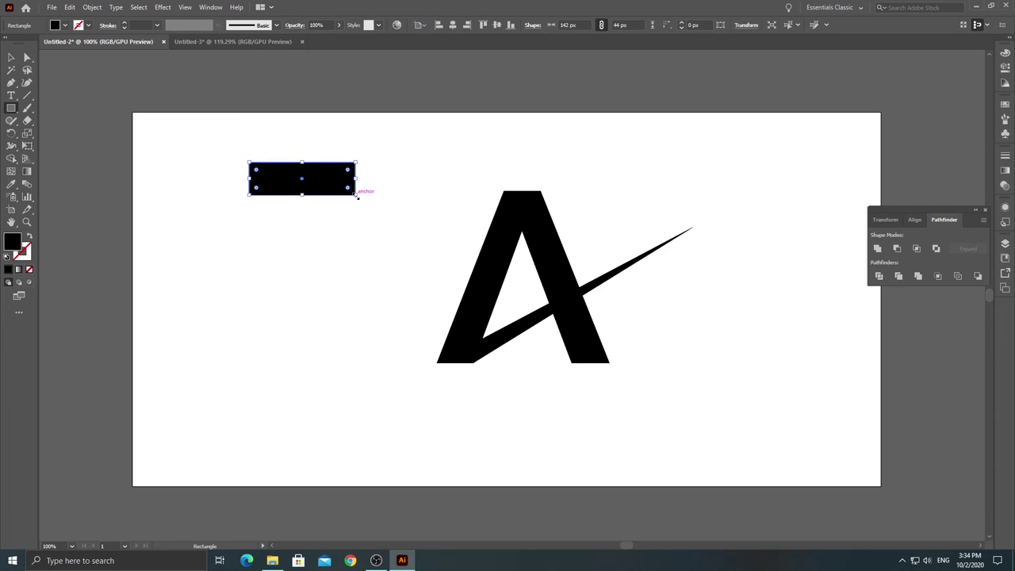
click(13, 58)
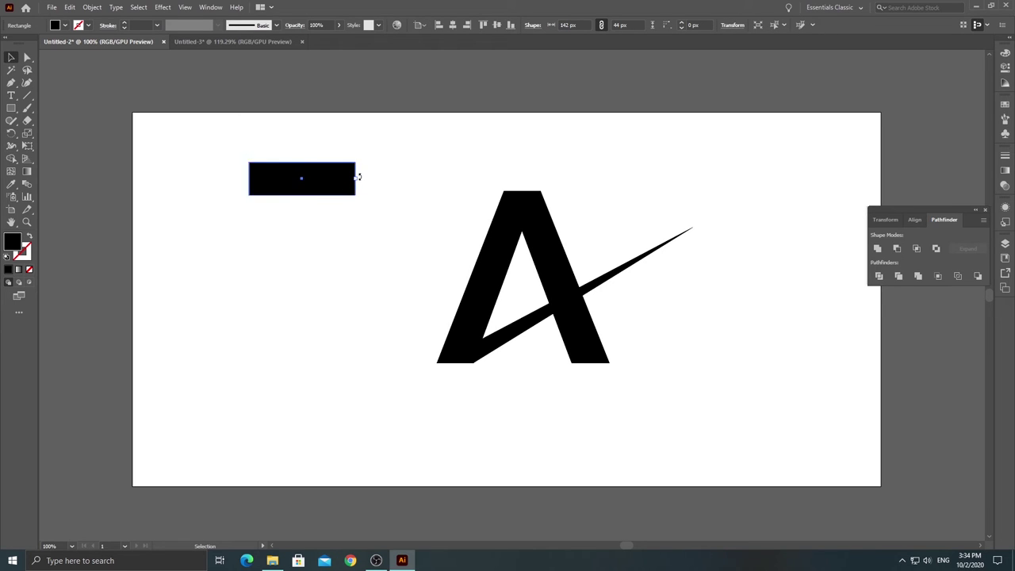
drag(358, 176, 360, 148)
mouse_move(309, 184)
mouse_down()
mouse_move(632, 296)
mouse_move(597, 291)
mouse_move(644, 275)
mouse_move(606, 288)
mouse_up()
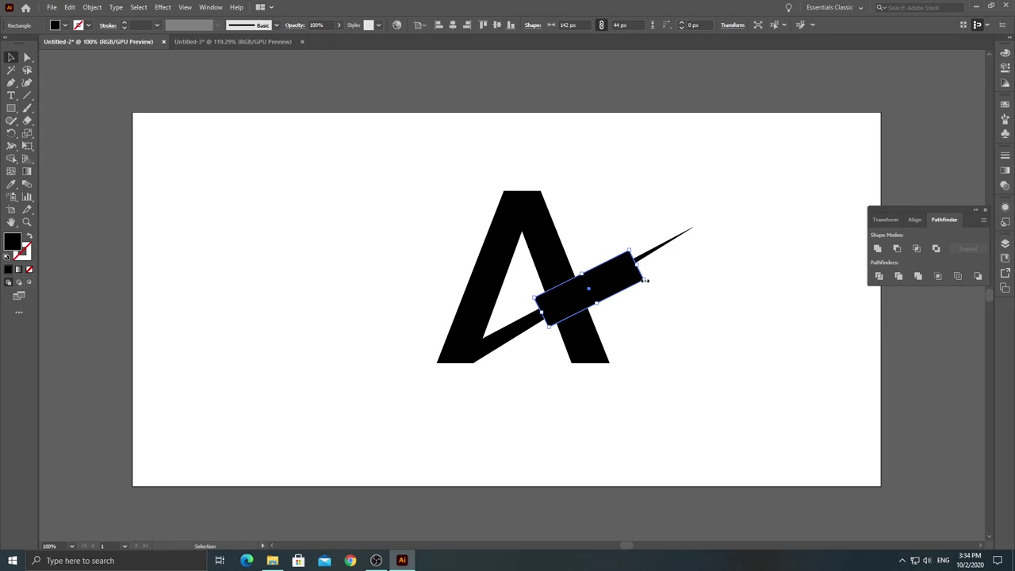
drag(625, 284, 600, 291)
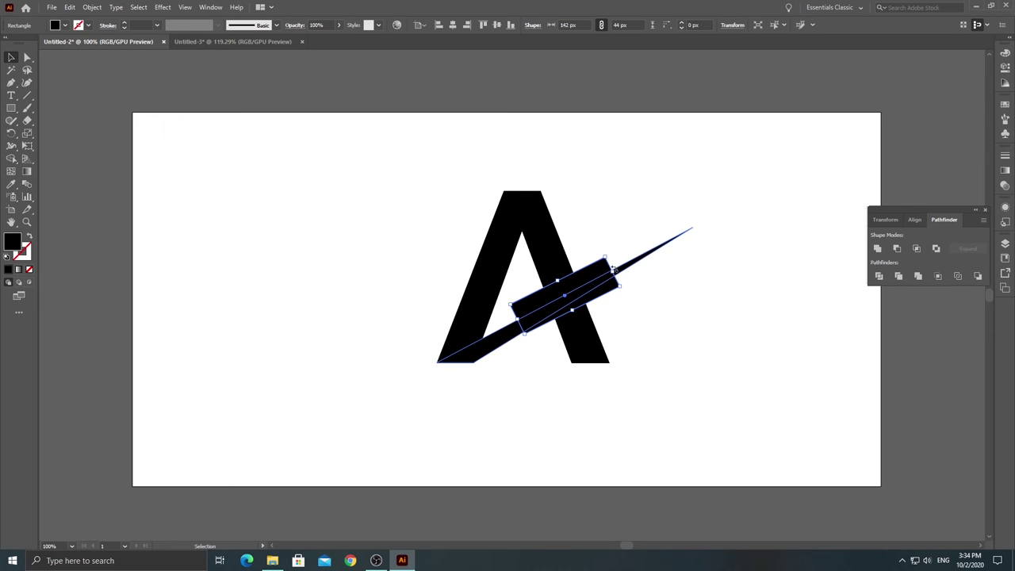
drag(607, 253, 603, 250)
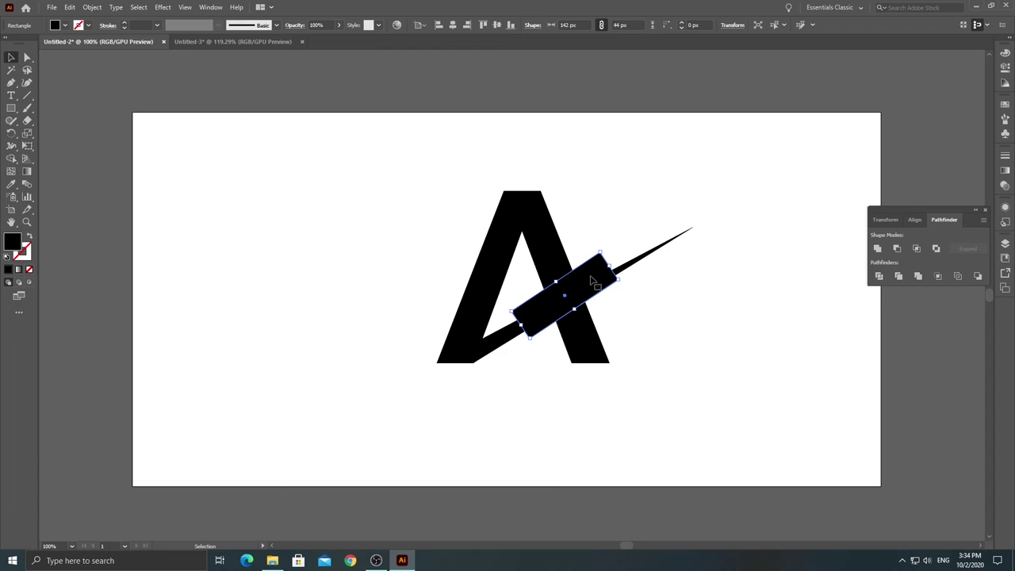
drag(590, 279, 594, 278)
- Fine-tune the rectangle to a 30° tilt across the right leg where the swoosh crosses
click(621, 271)
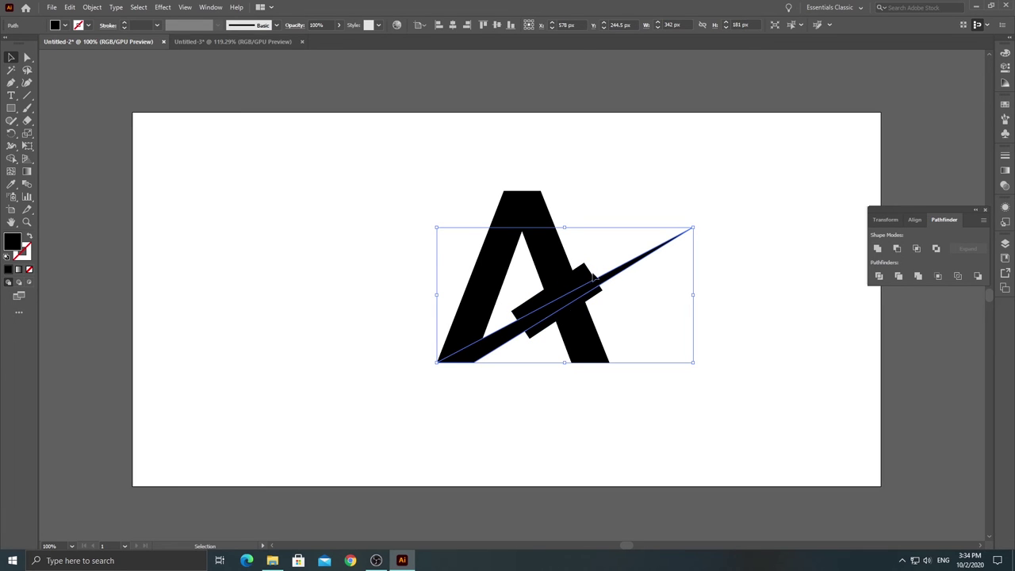
shift+click(581, 276)
shift+click(617, 272)
click(600, 284)
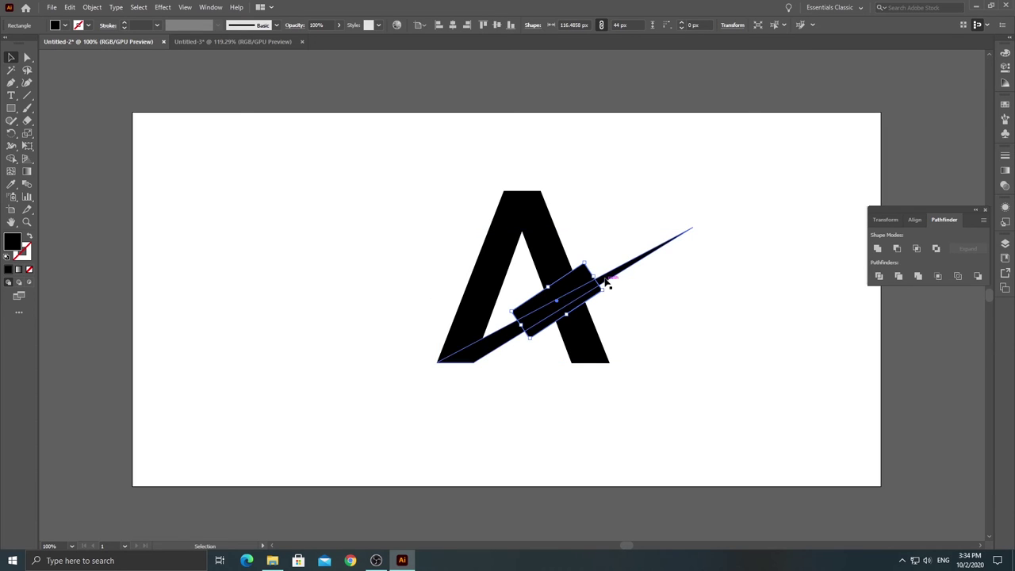
drag(602, 276, 602, 278)
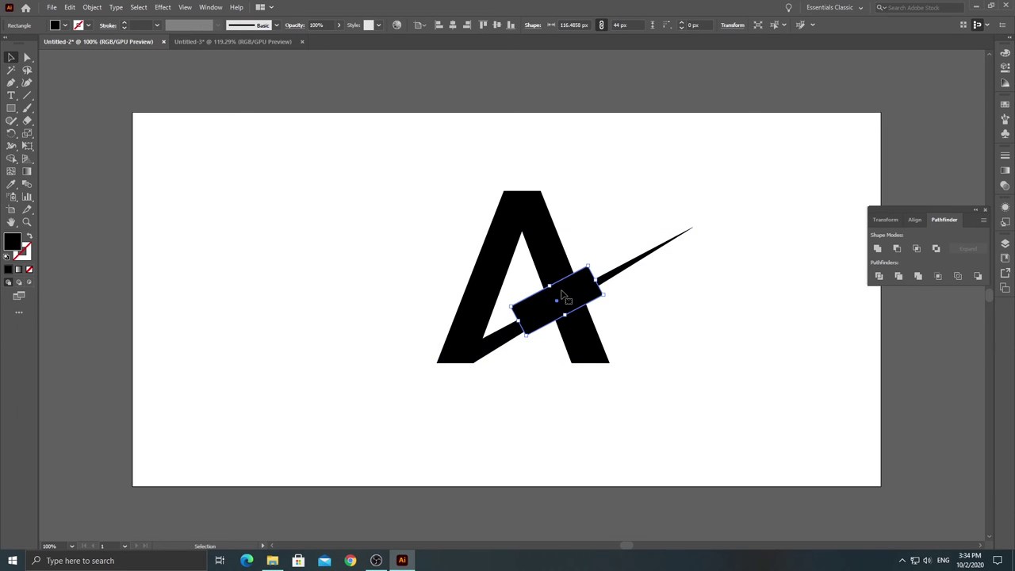
drag(556, 306, 565, 310)
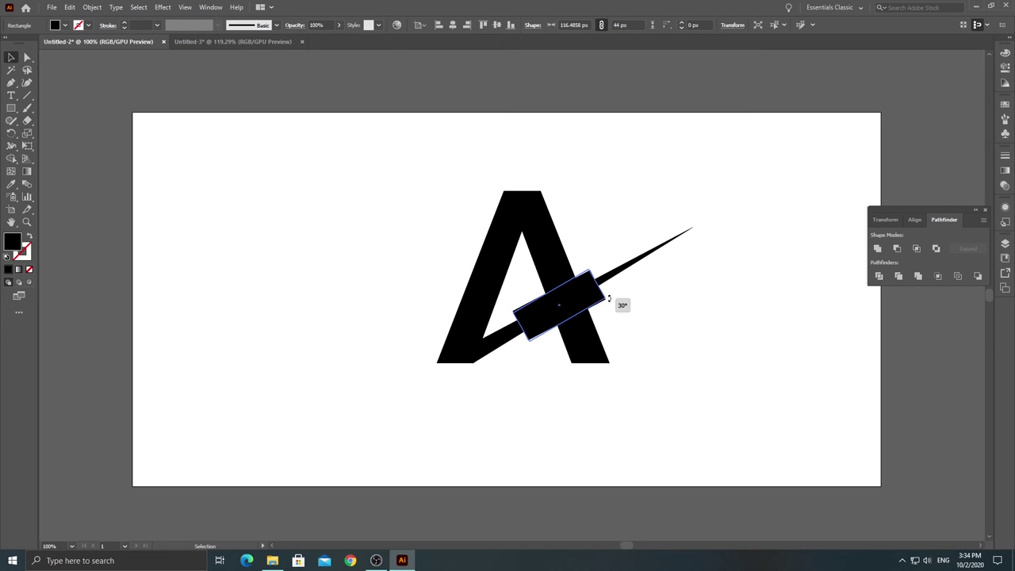
drag(572, 304, 568, 296)
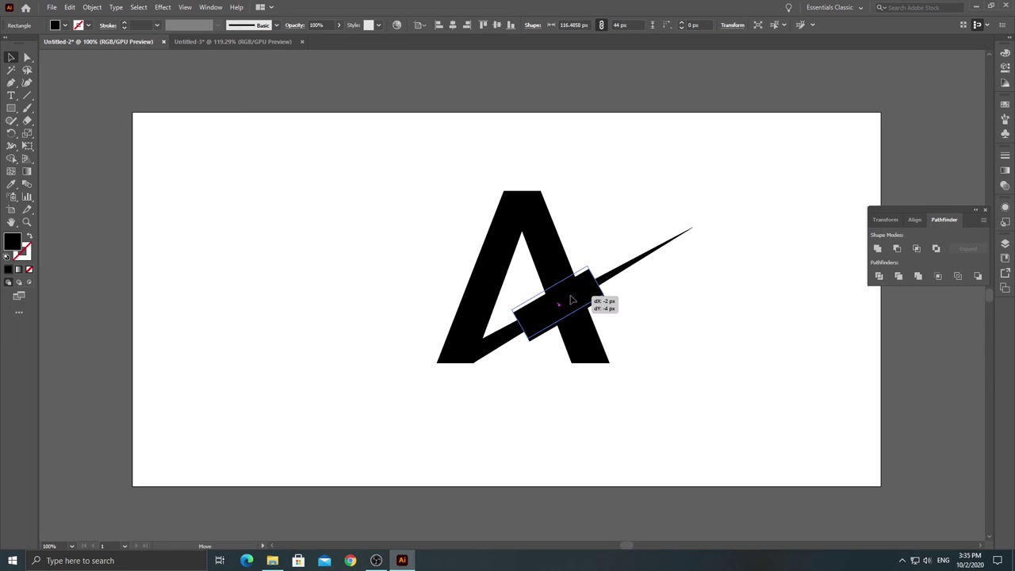
click(662, 316)
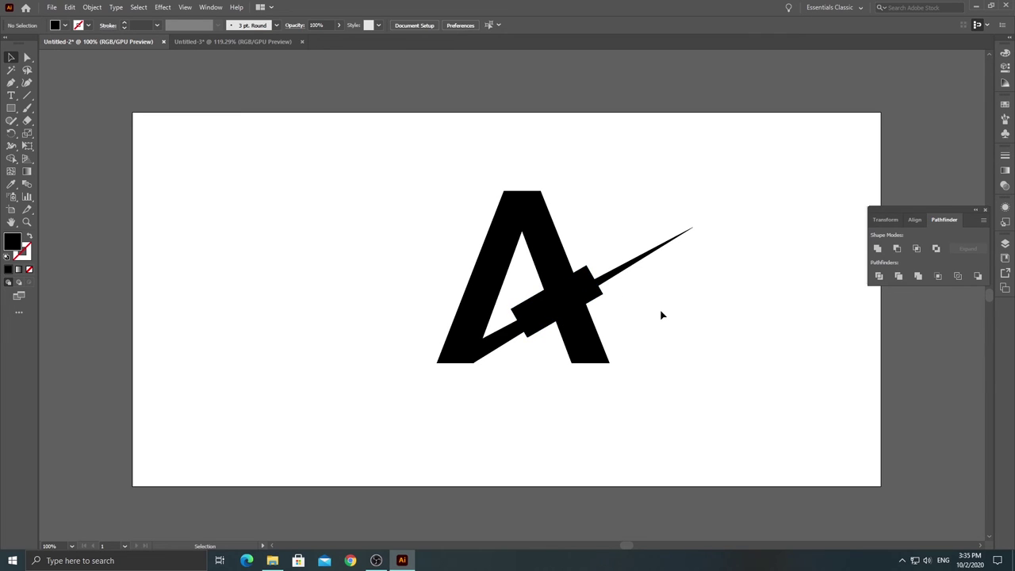
click(591, 297)
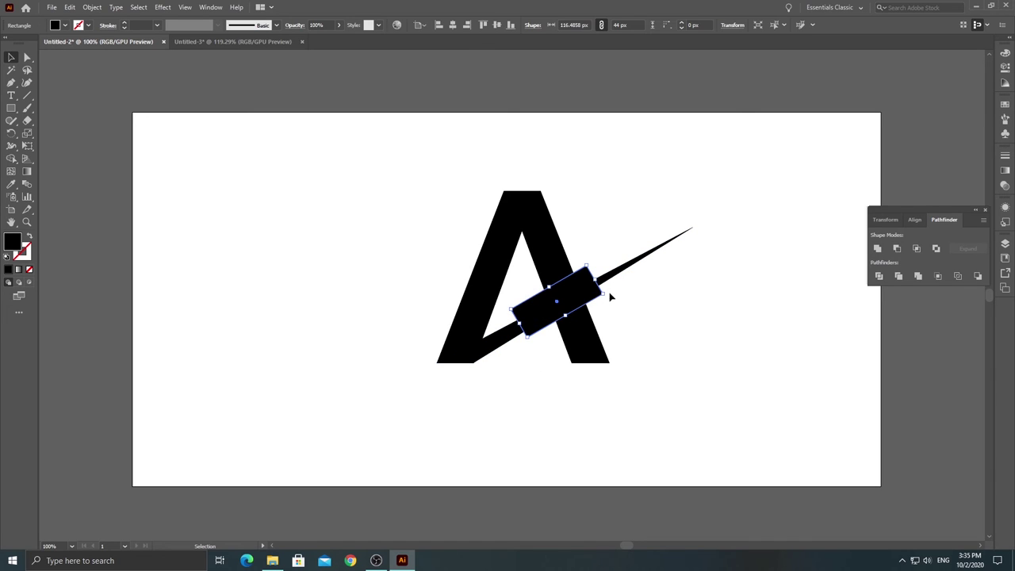
- Steepen the rectangle's tilt and select the A with its crossbar, undoing a trial Intersect
mouse_move(608, 296)
mouse_down()
mouse_move(566, 303)
mouse_move(840, 373)
mouse_up()
click(620, 310)
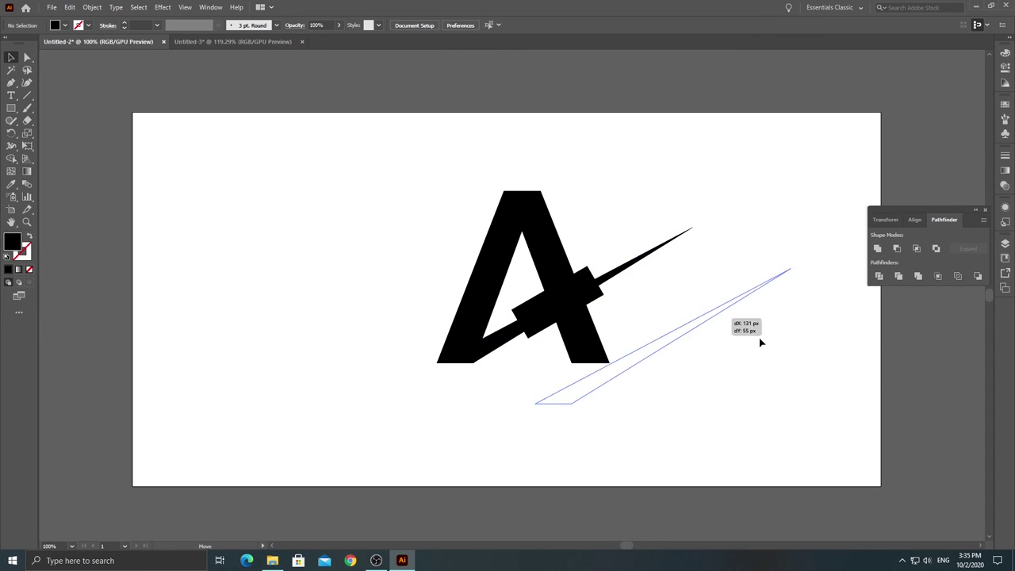
click(673, 226)
drag(449, 182, 647, 392)
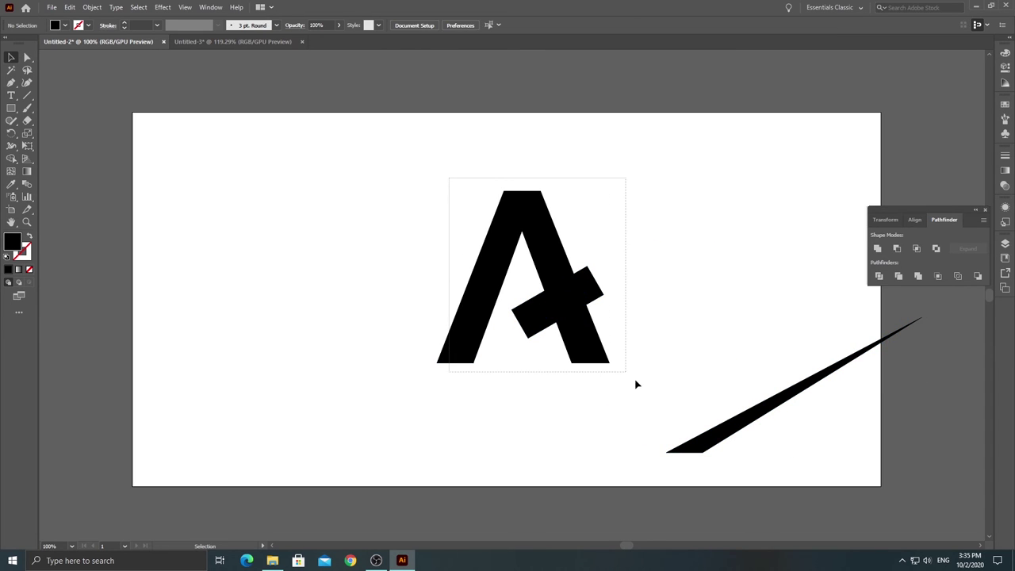
click(916, 249)
key(ctrl+z)
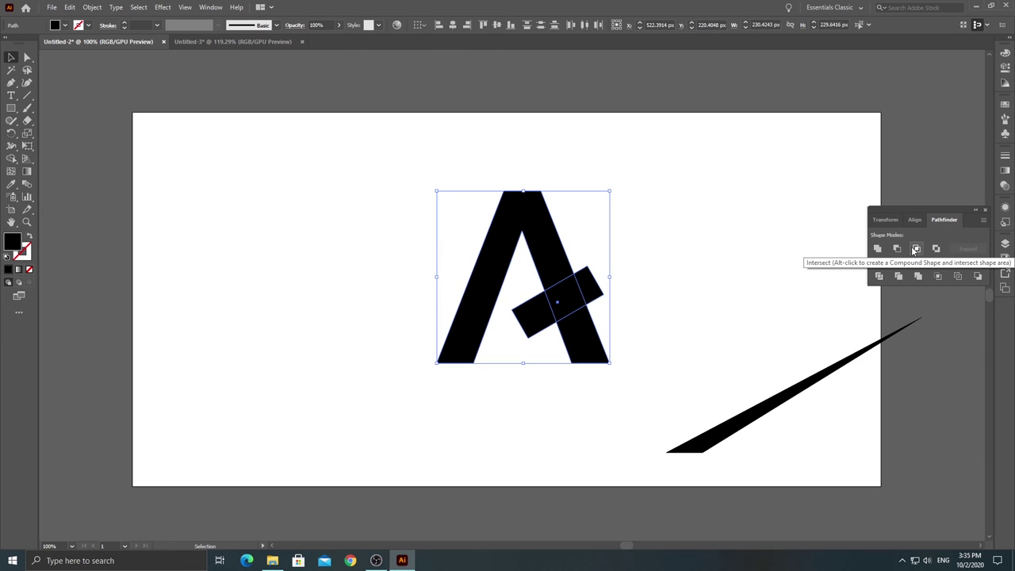
drag(383, 149, 654, 375)
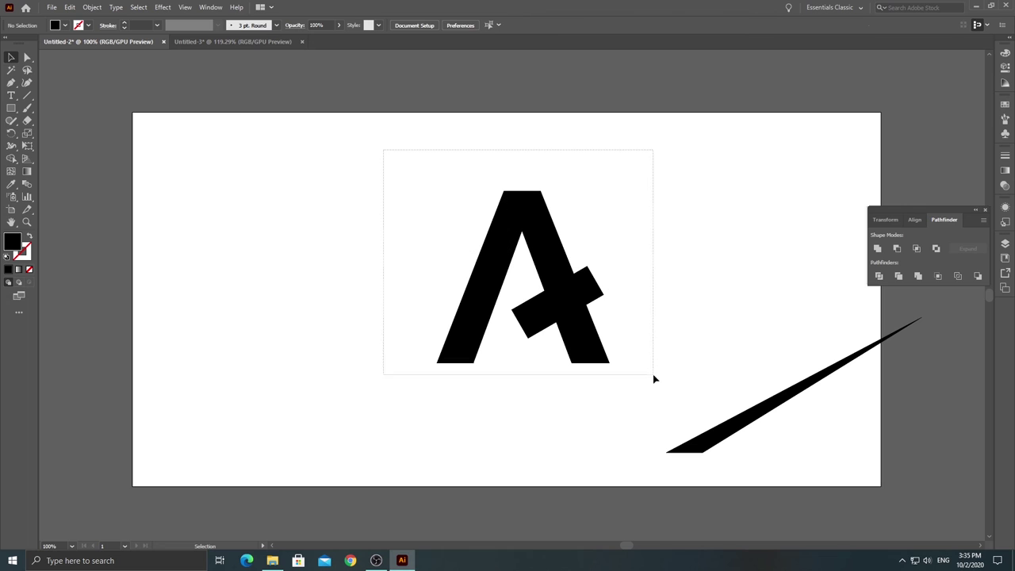
- Delete the crossbar regions with Shape Builder to cut a diagonal gap in the right leg
click(11, 158)
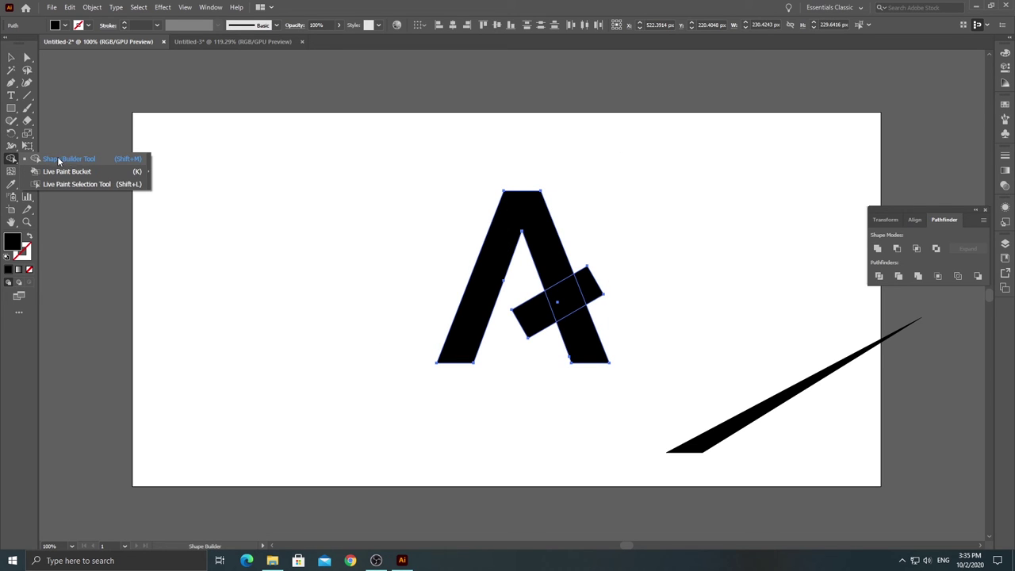
click(58, 160)
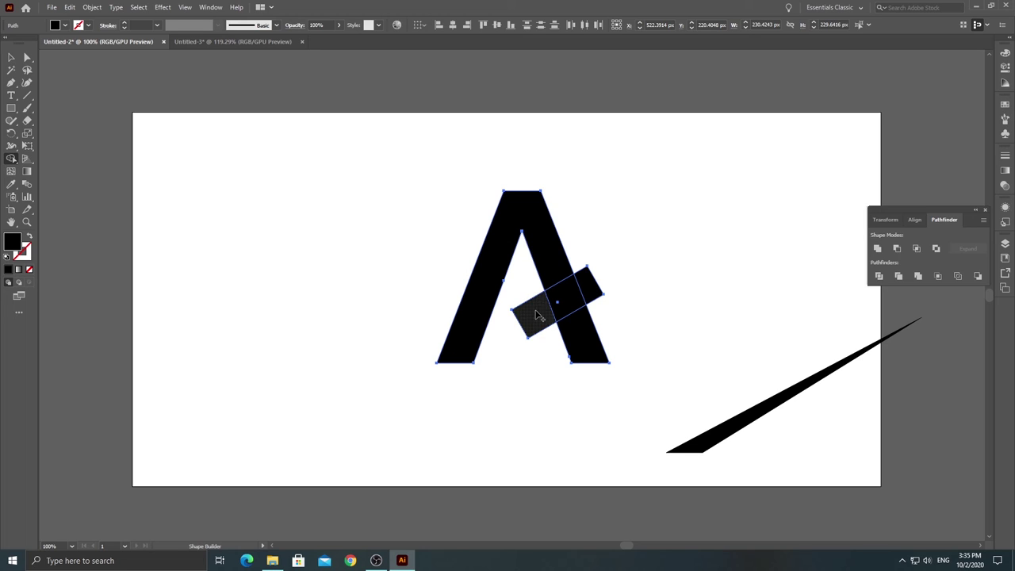
drag(542, 315, 617, 298)
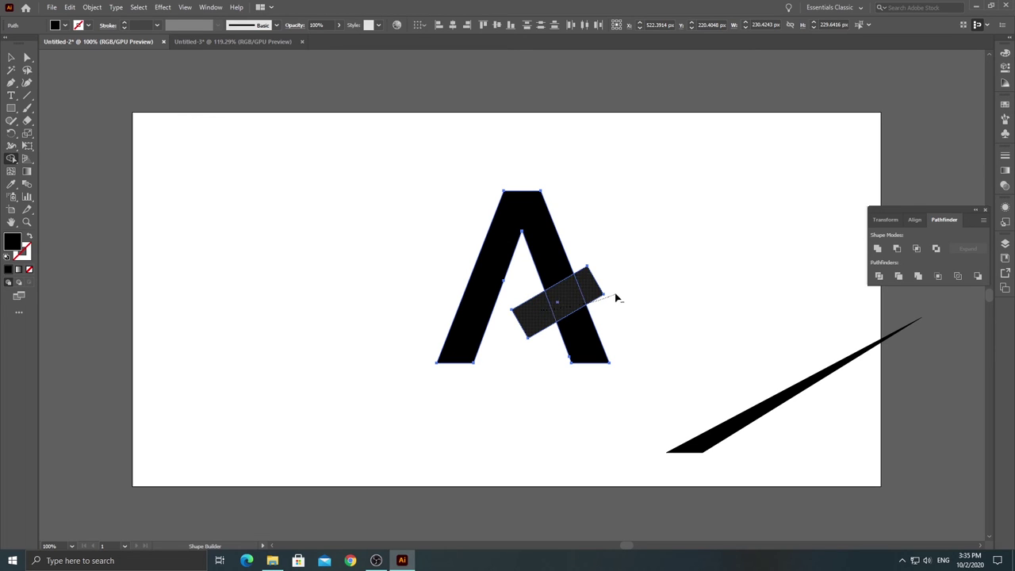
click(11, 57)
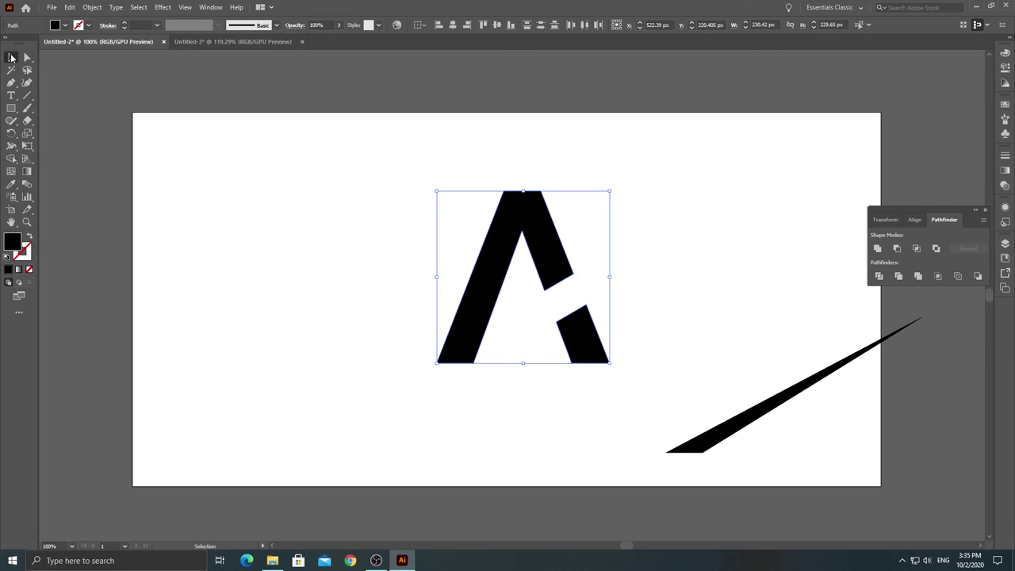
drag(799, 406, 561, 301)
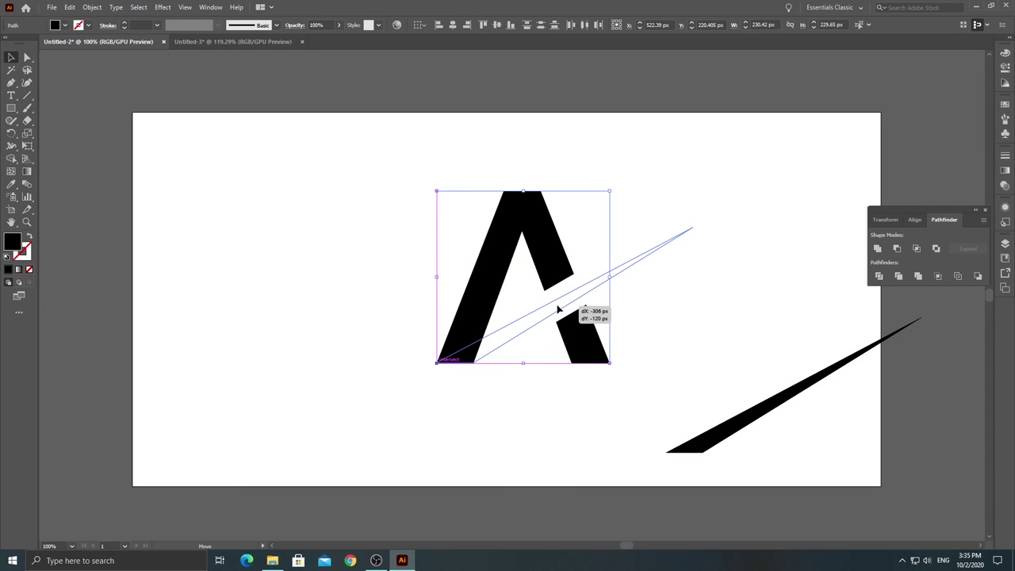
- Lay the black swoosh across the A's legs
drag(560, 301, 560, 308)
click(378, 185)
mouse_move(390, 145)
mouse_down()
mouse_move(647, 389)
mouse_move(703, 383)
mouse_up()
click(732, 360)
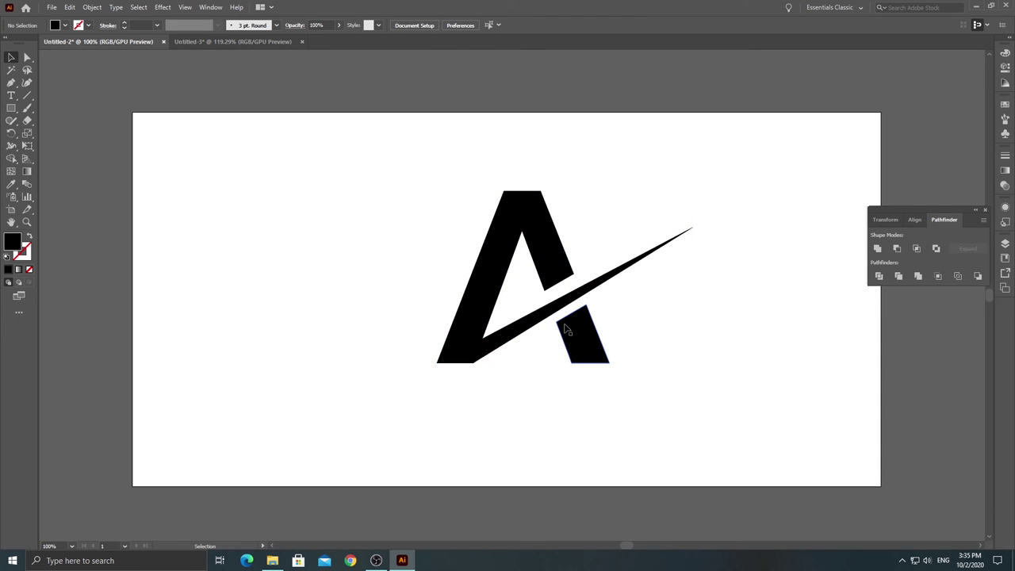
- Draw a thin bar and tilt it across the leg piece, parallel to the swoosh
click(11, 107)
drag(212, 164, 306, 172)
click(10, 57)
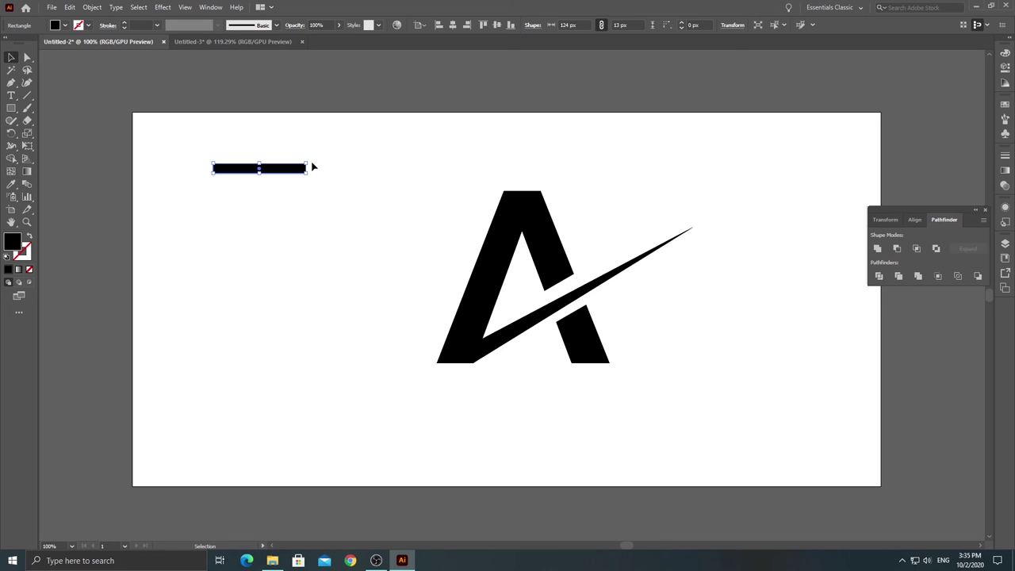
mouse_move(309, 159)
mouse_down()
mouse_move(305, 145)
mouse_move(329, 180)
mouse_move(614, 300)
mouse_move(586, 307)
mouse_up()
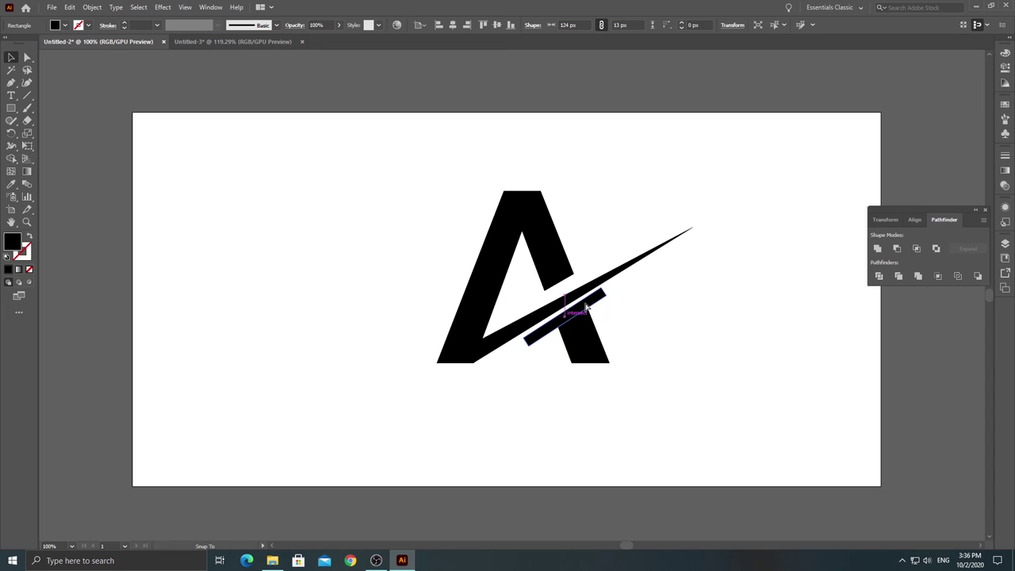
drag(586, 307, 588, 311)
click(641, 310)
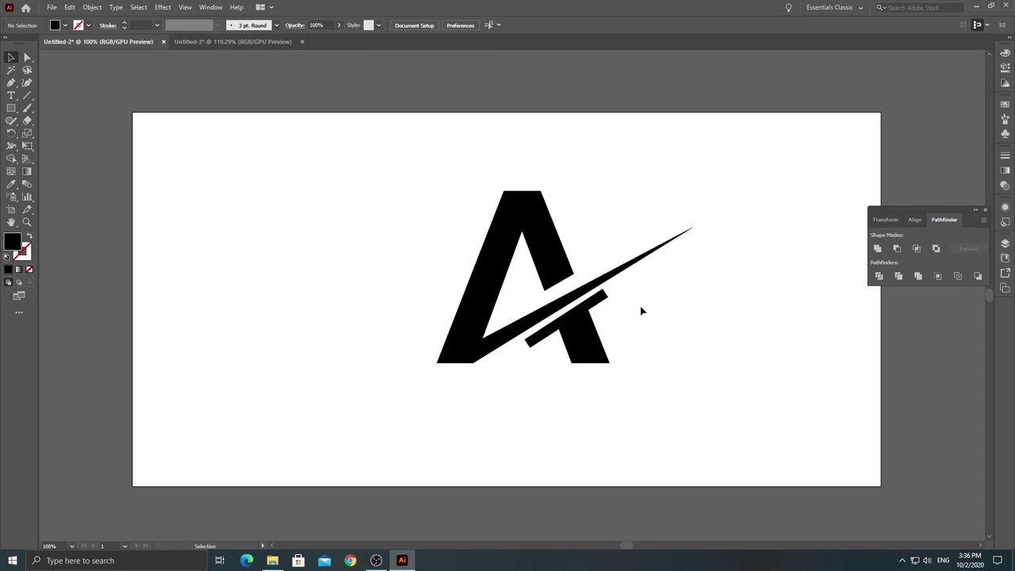
click(590, 330)
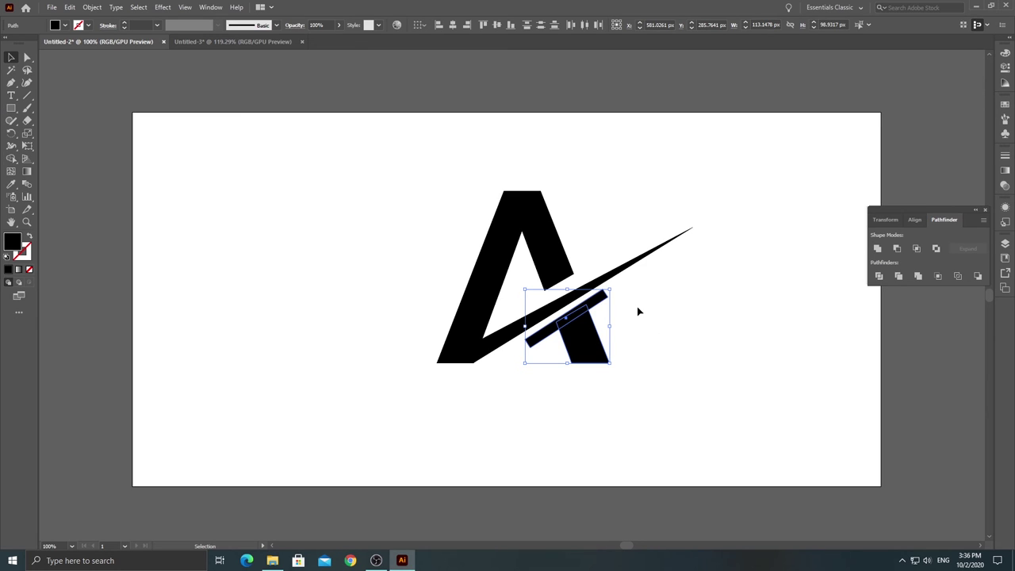
- Use Shape Builder to delete the bar's overlap and leftover bar pieces from the leg
click(11, 158)
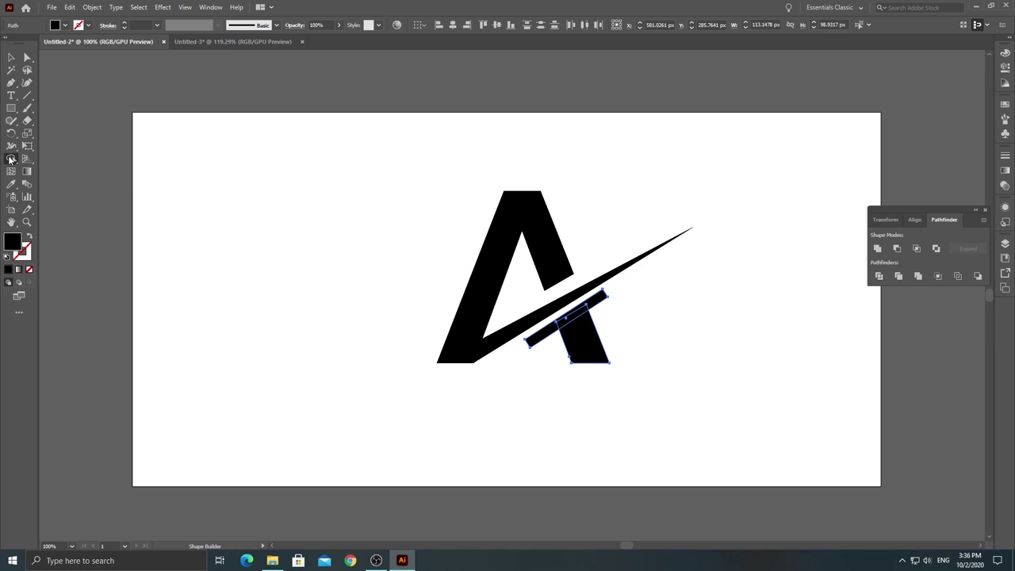
click(46, 161)
alt+click(583, 315)
drag(543, 333, 596, 301)
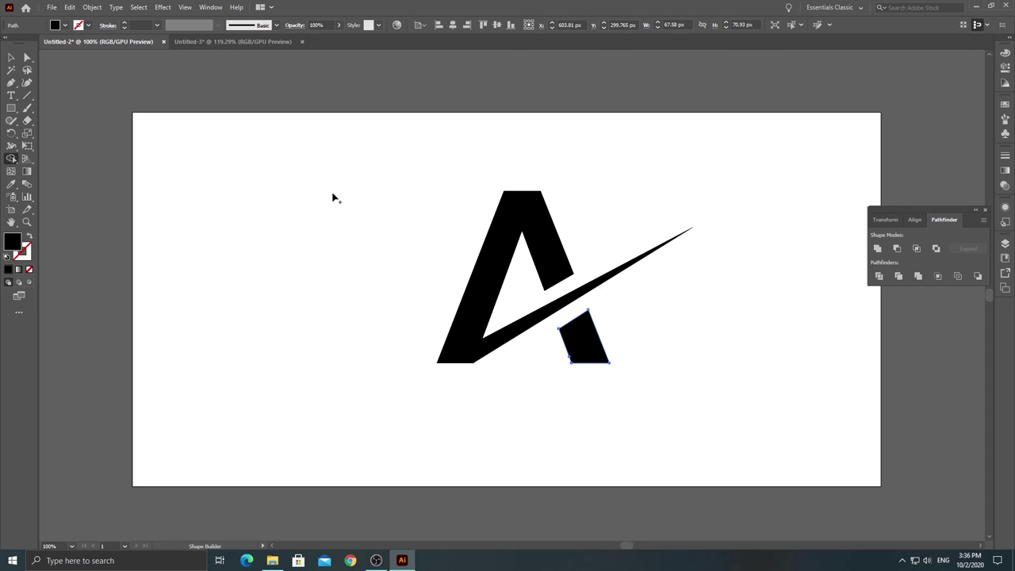
click(10, 57)
- Drag the finished A logo into the Untitled-3 wreath document
click(319, 148)
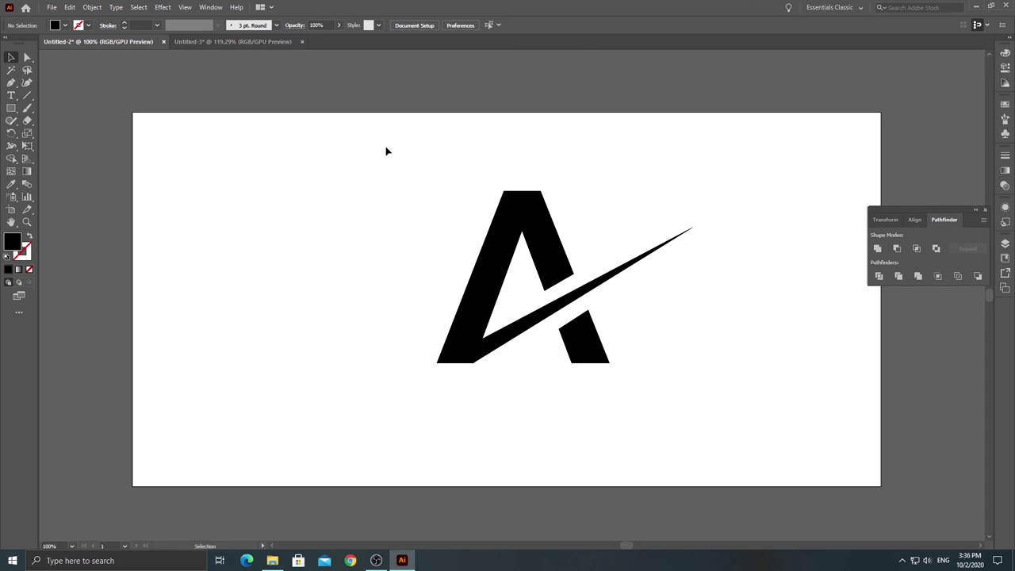
drag(386, 150, 638, 357)
mouse_move(550, 245)
mouse_down()
mouse_move(246, 83)
mouse_move(259, 199)
mouse_move(348, 364)
mouse_up()
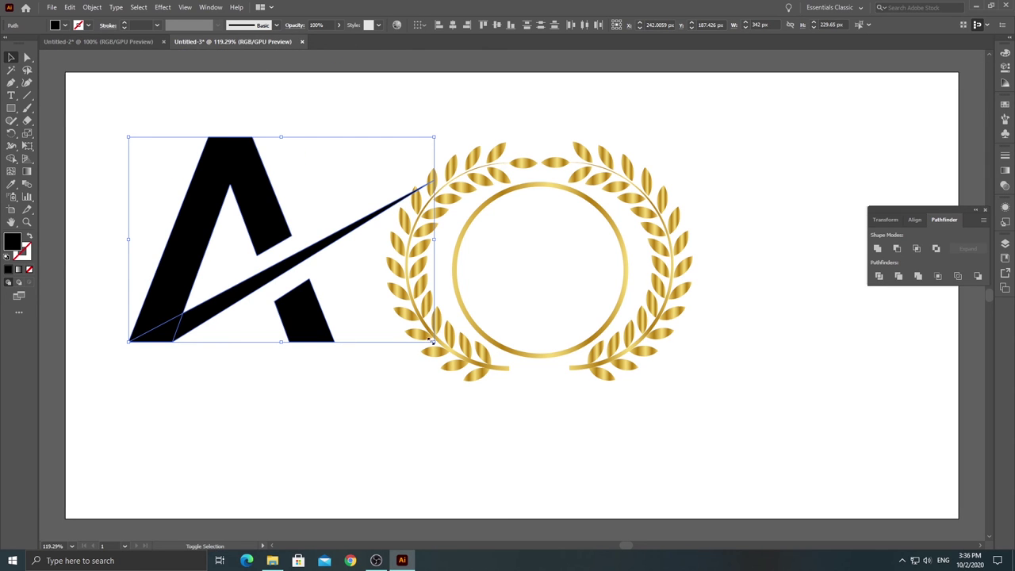
- Scale the black A logo down and centre it inside the wreath's gold ring
drag(432, 340, 265, 229)
mouse_move(187, 172)
mouse_down()
mouse_move(570, 271)
mouse_move(550, 234)
mouse_move(549, 250)
mouse_up()
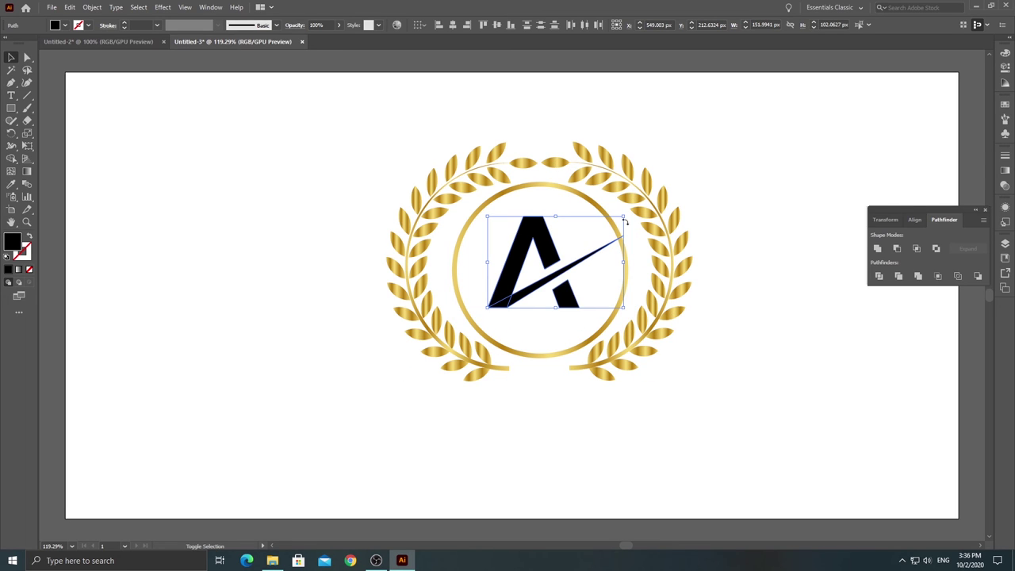
drag(626, 222, 595, 233)
drag(535, 256, 538, 254)
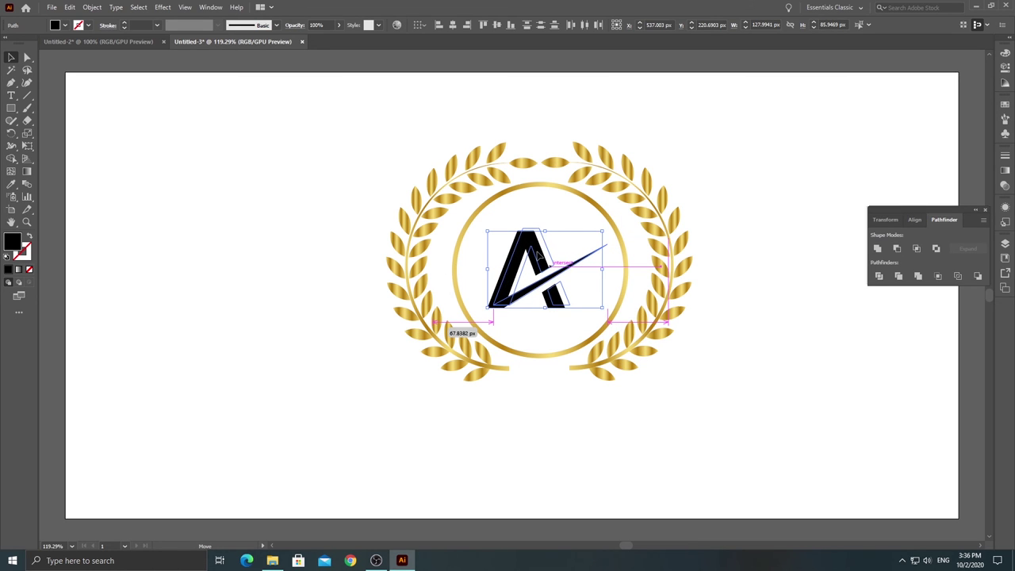
drag(538, 256, 552, 263)
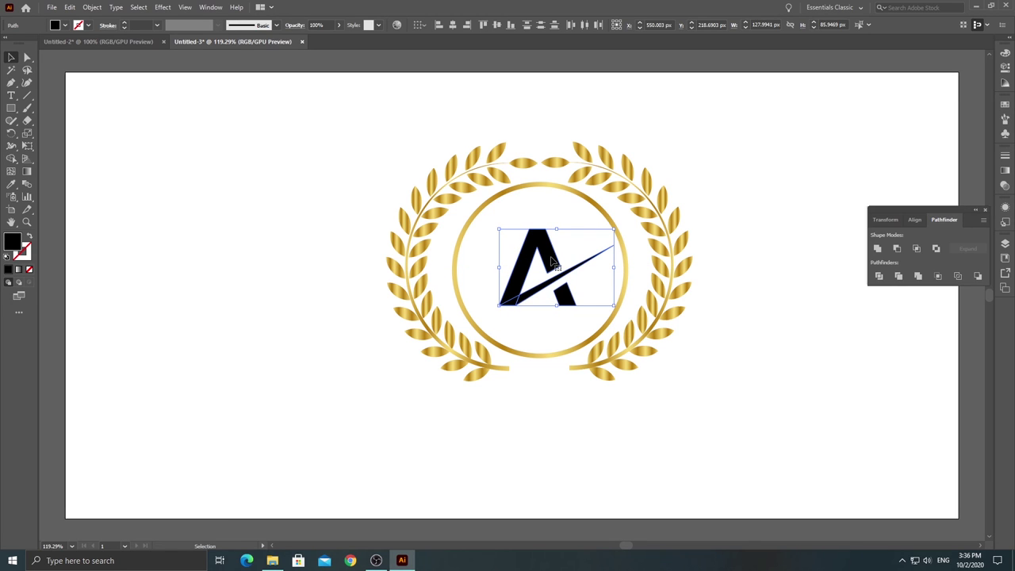
click(252, 164)
drag(298, 114, 750, 410)
click(685, 397)
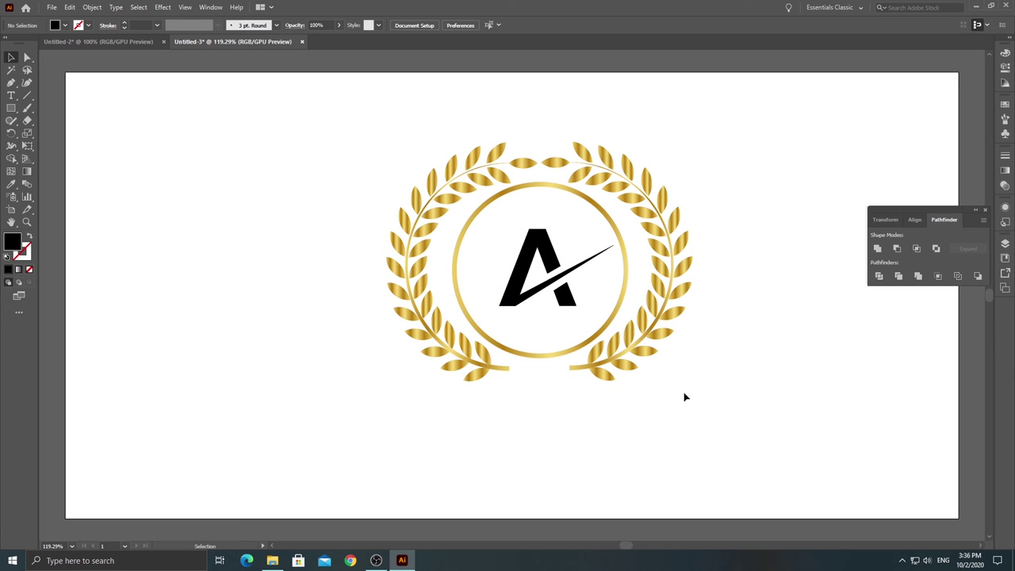
- Give the A letter the gold ring's gradient fill using the Eyedropper
click(481, 356)
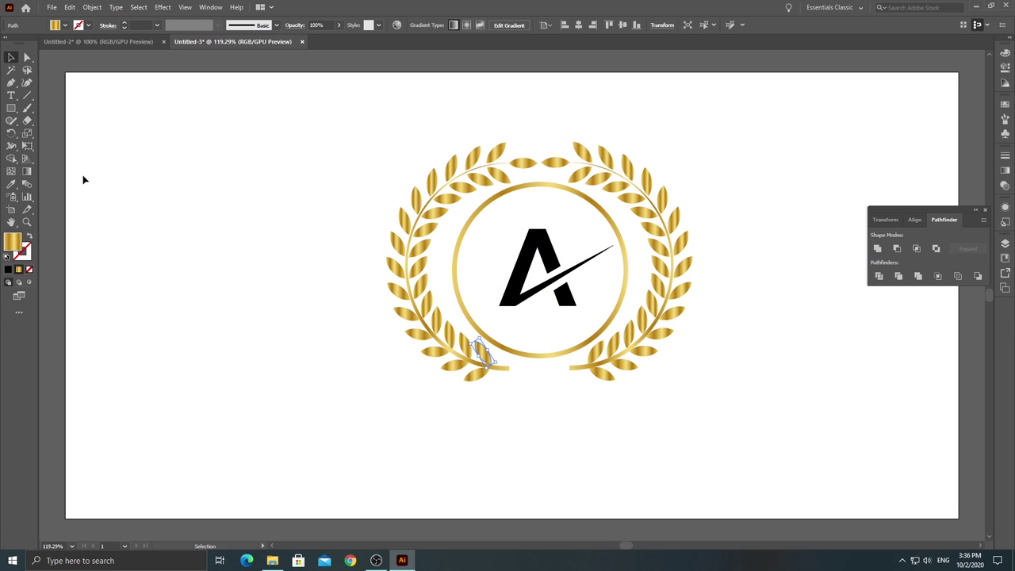
click(520, 252)
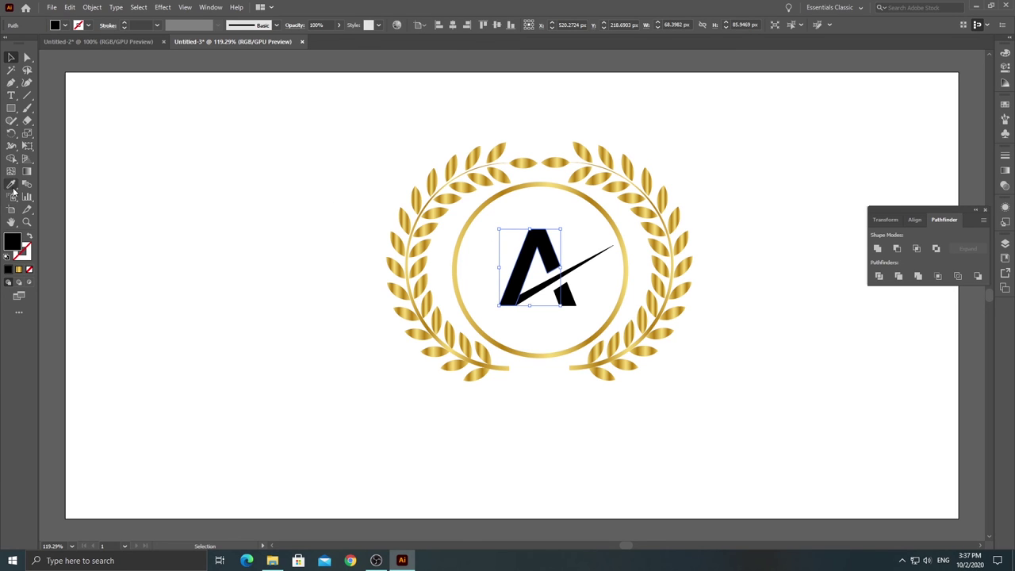
click(12, 186)
click(500, 343)
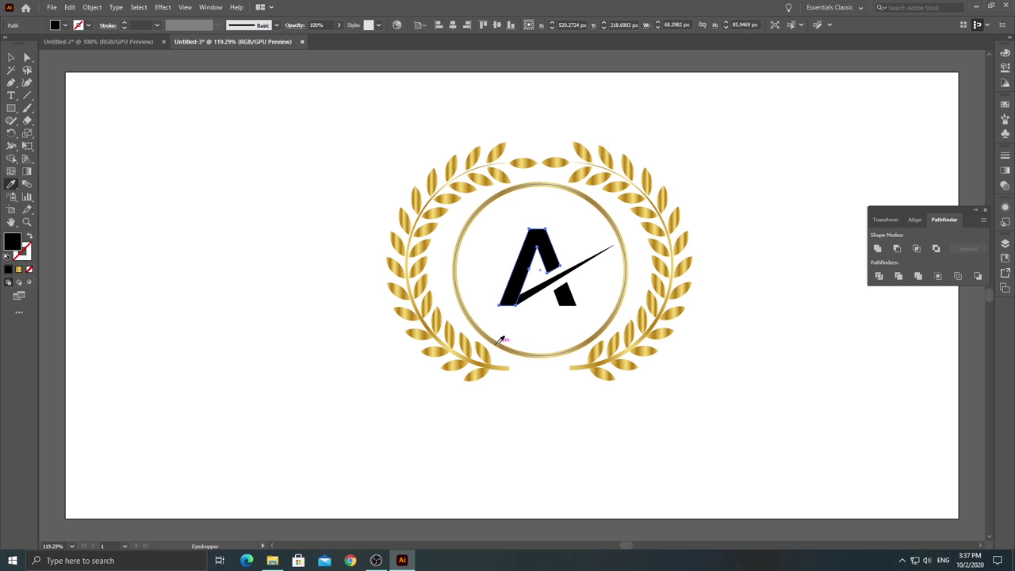
click(499, 343)
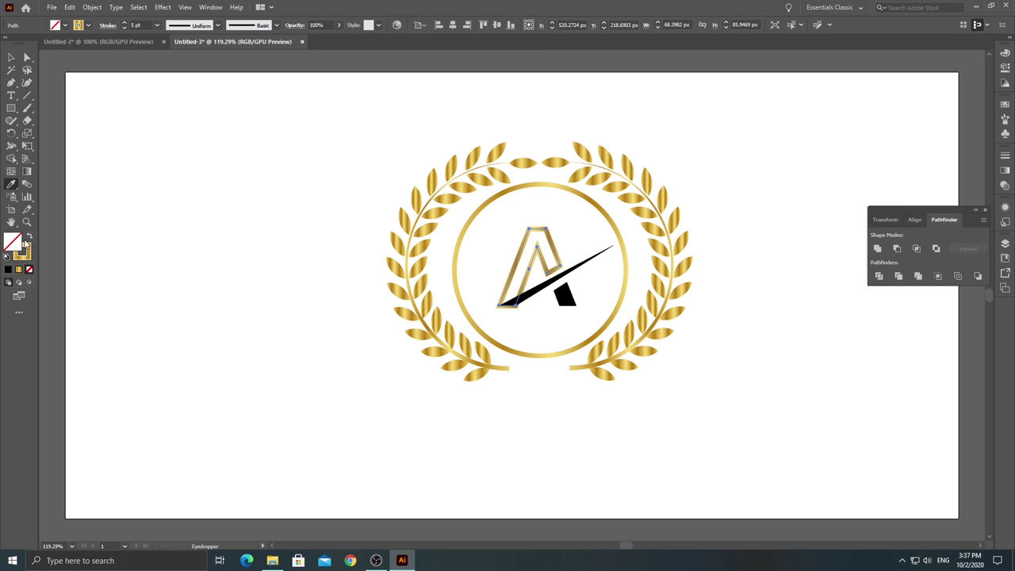
click(28, 237)
click(11, 57)
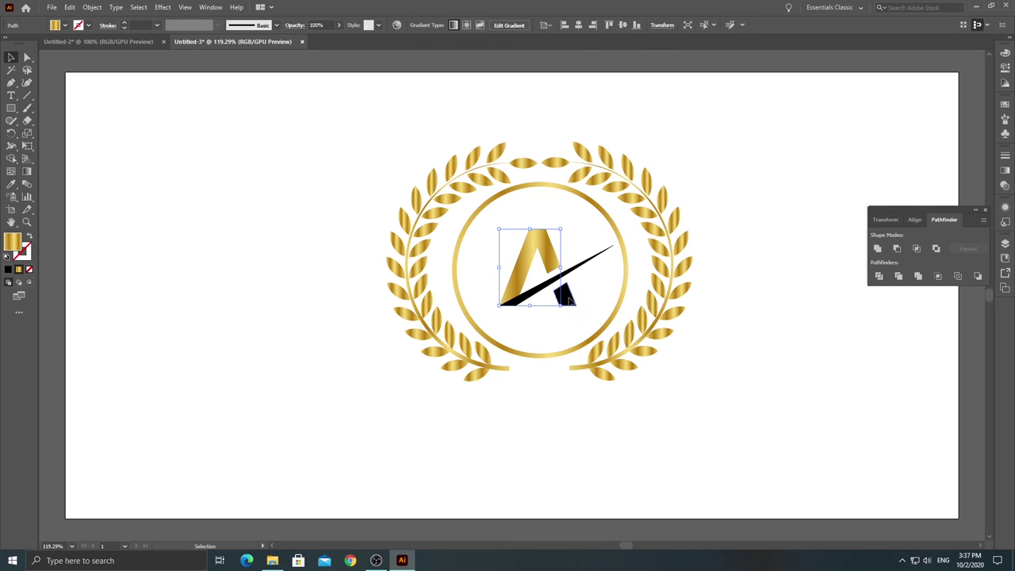
- Copy the A's gold gradient onto the swoosh and the leg piece
click(565, 293)
shift+click(543, 293)
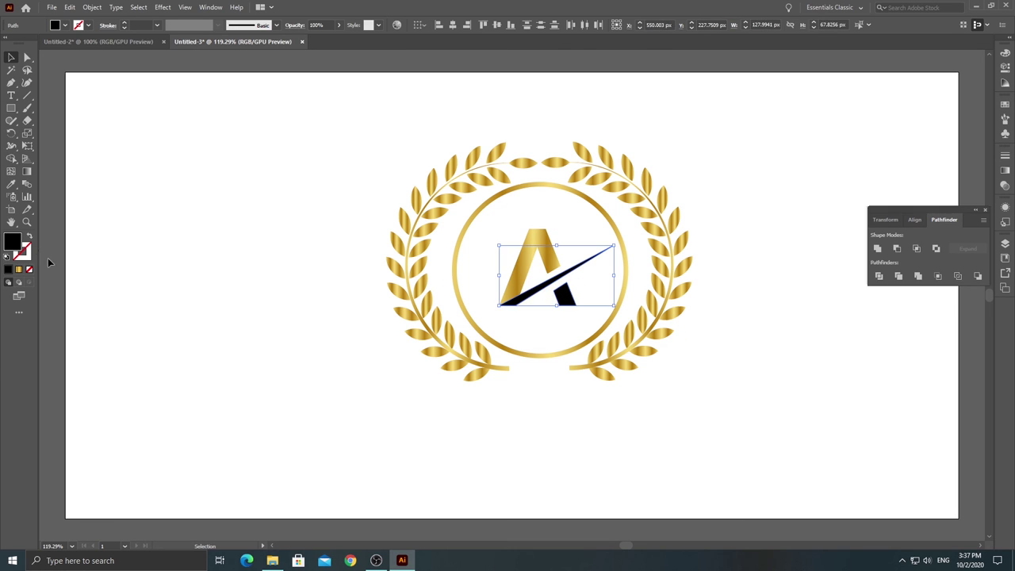
click(14, 187)
click(536, 254)
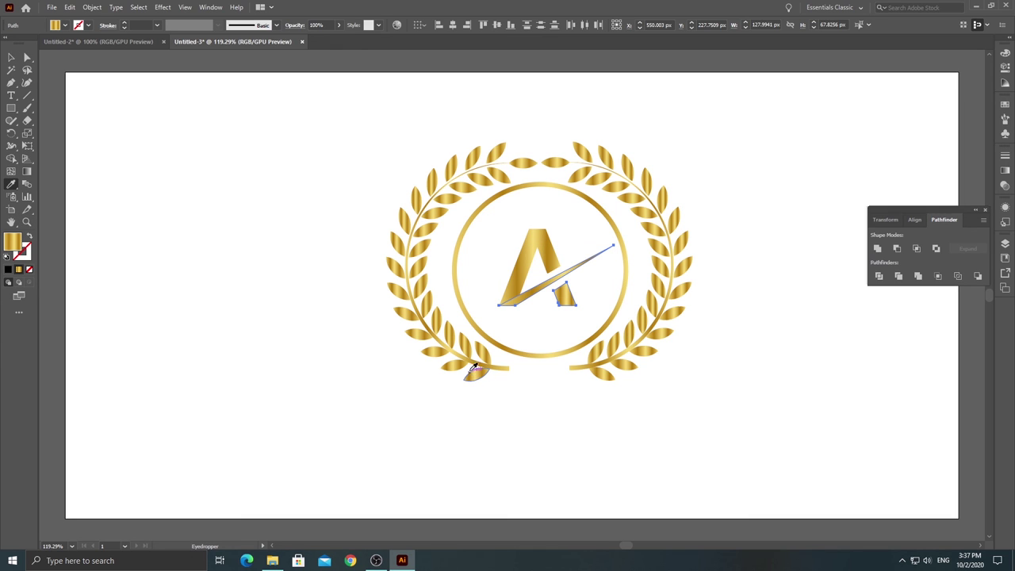
click(12, 58)
mouse_move(314, 106)
mouse_down()
mouse_move(530, 245)
mouse_move(757, 430)
mouse_move(760, 418)
mouse_up()
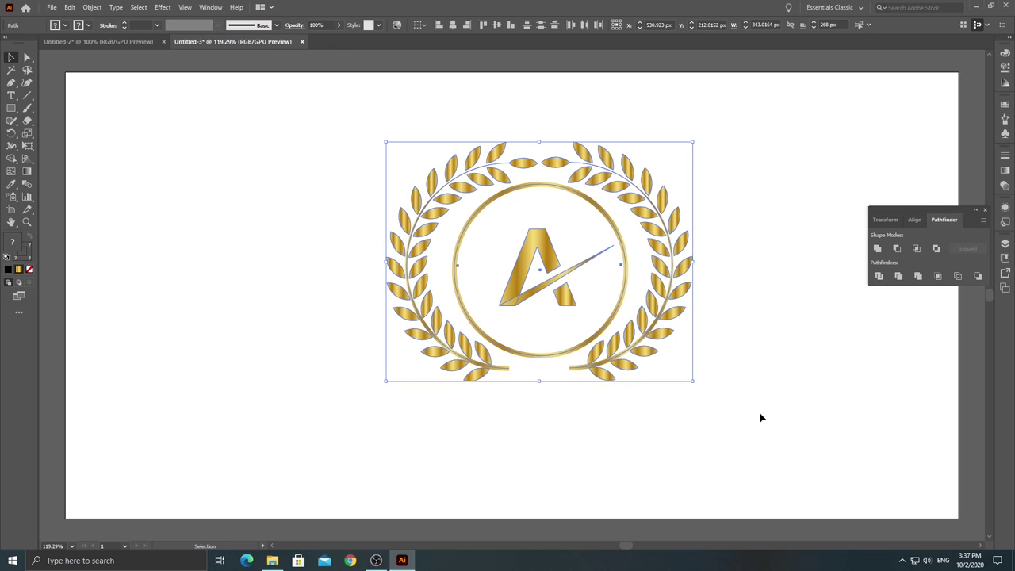
- Draw a large card rectangle and fill it dark gray #333333
click(287, 164)
click(10, 109)
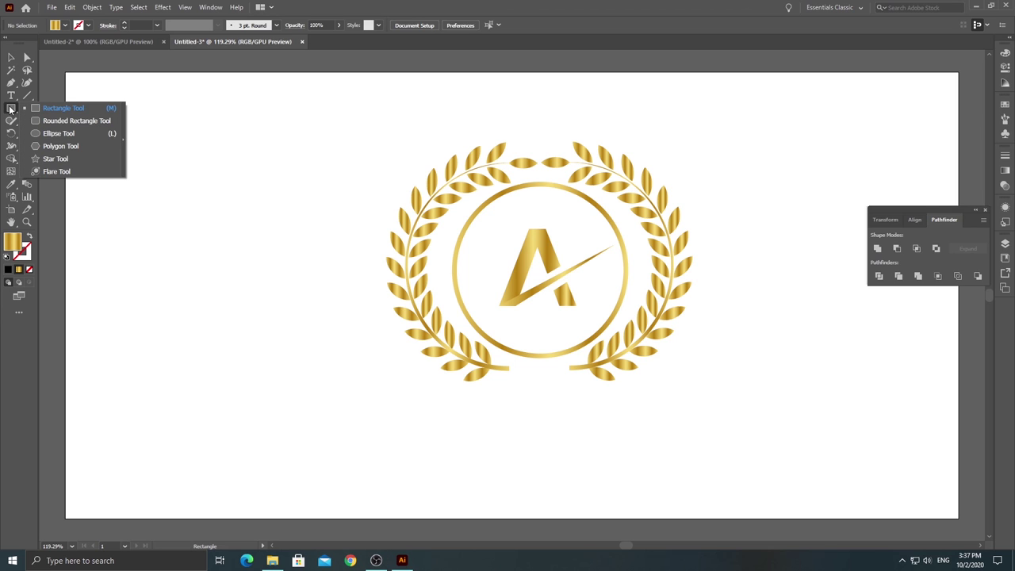
click(64, 109)
mouse_move(65, 70)
mouse_down()
mouse_move(674, 519)
mouse_move(625, 545)
mouse_up()
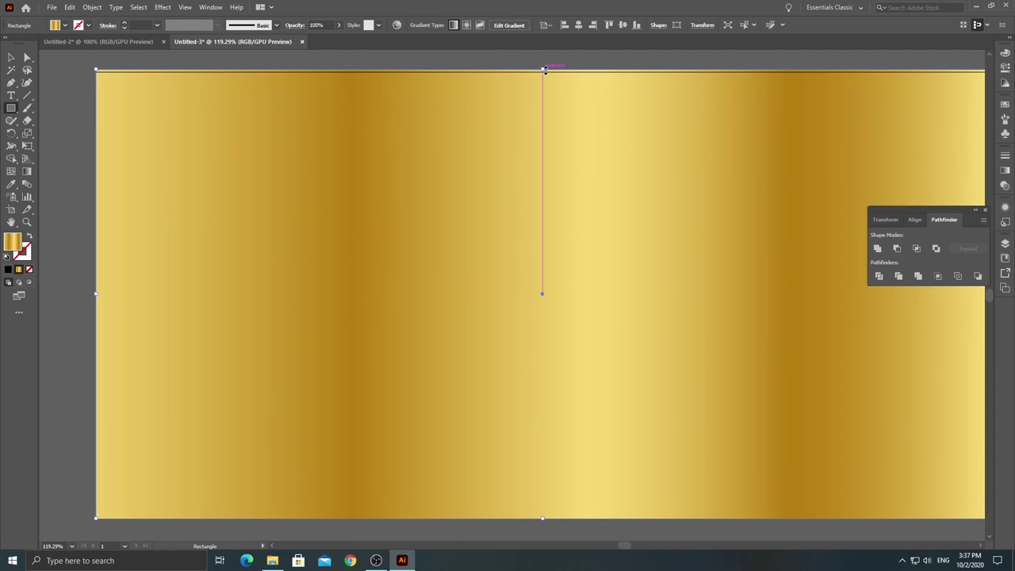
drag(542, 70, 543, 72)
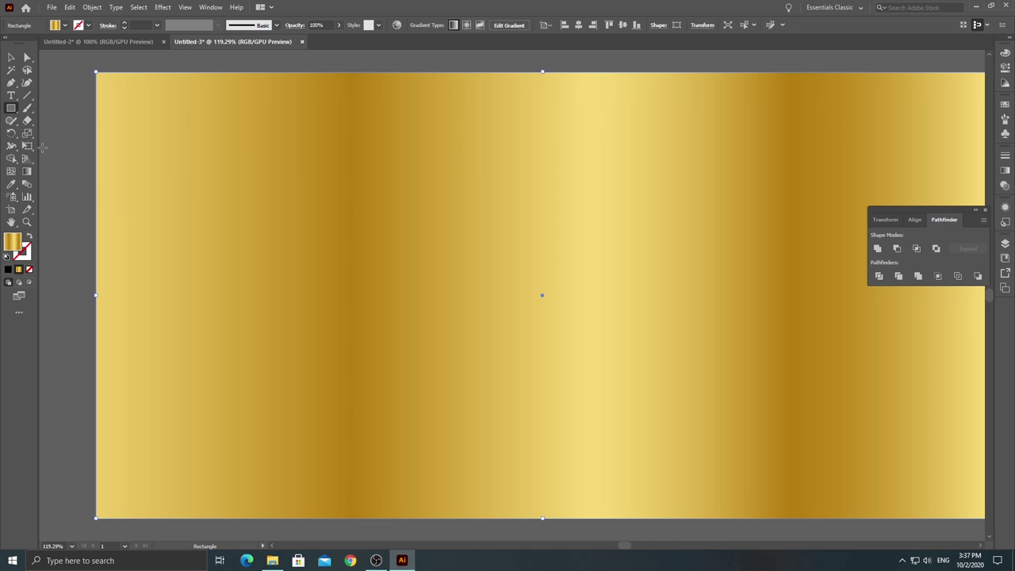
double_click(15, 240)
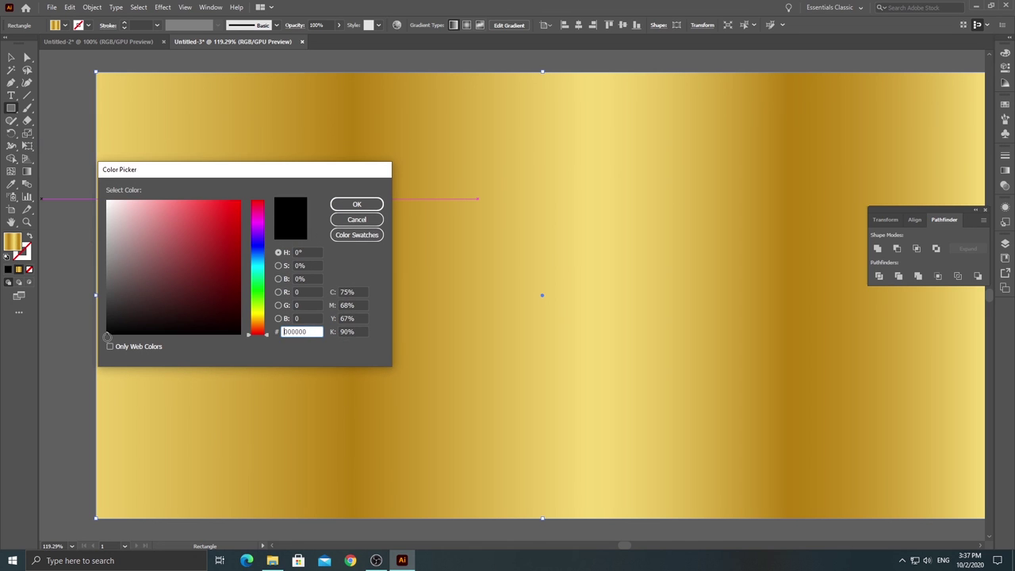
drag(112, 330, 107, 307)
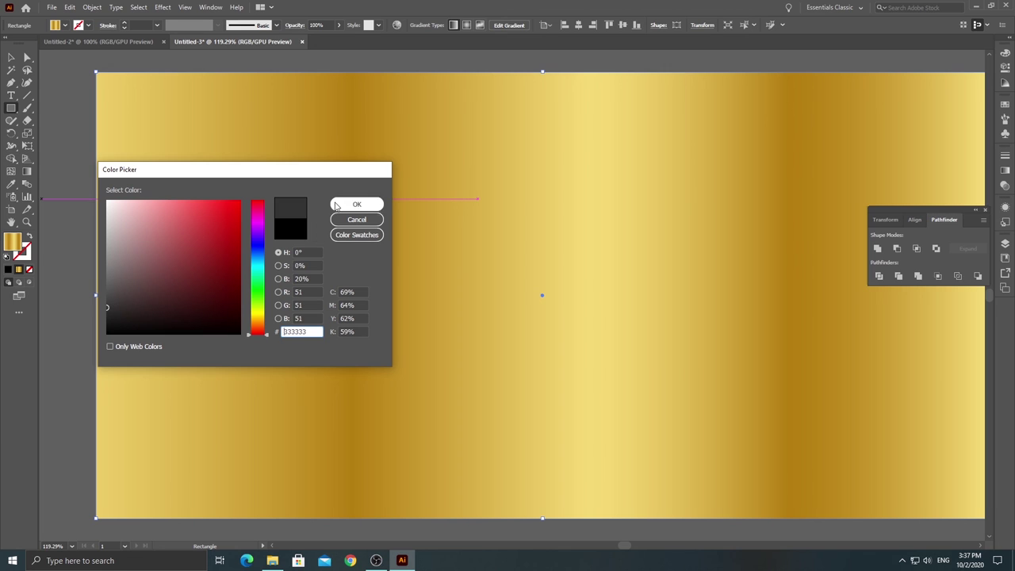
click(357, 204)
- Send the dark gray rectangle to the back, behind the wreath emblem
click(13, 58)
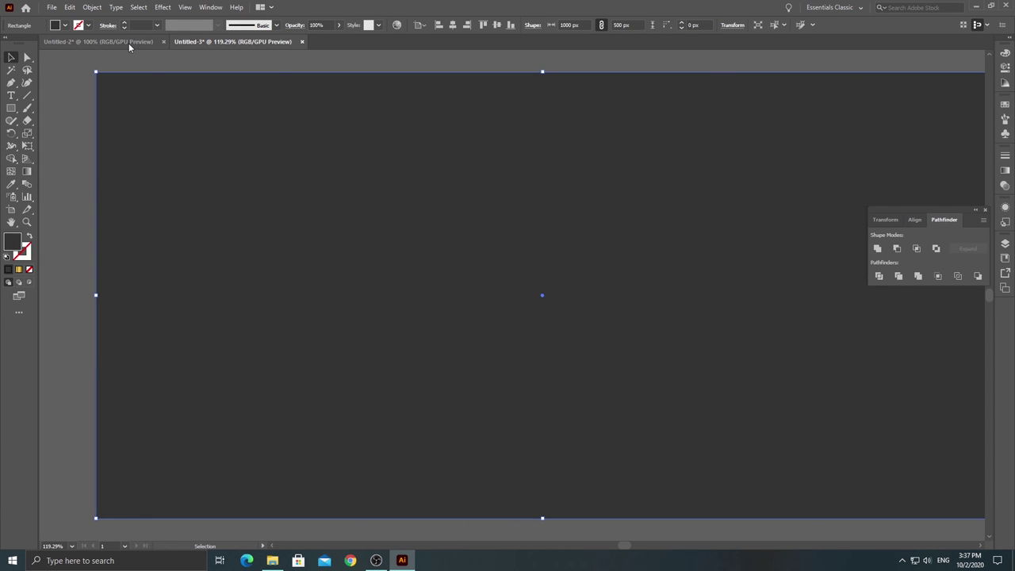
click(128, 43)
key(ctrl+f)
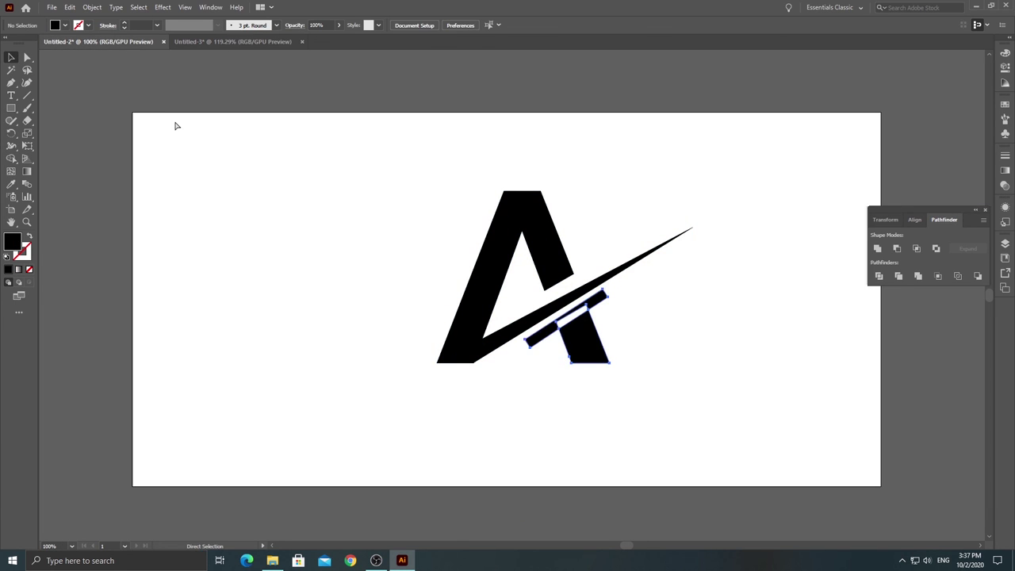
click(197, 41)
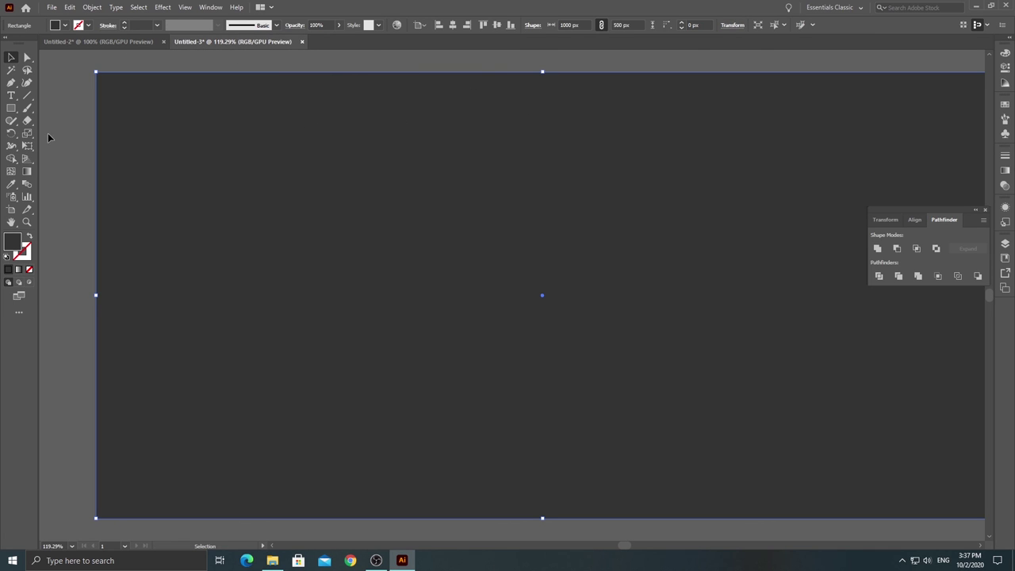
right_click(281, 186)
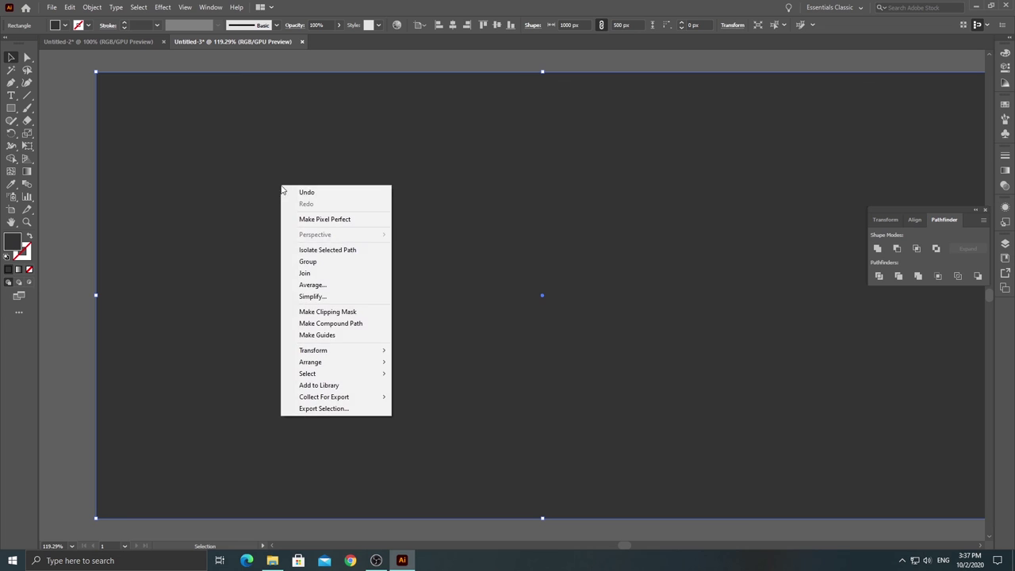
mouse_move(334, 362)
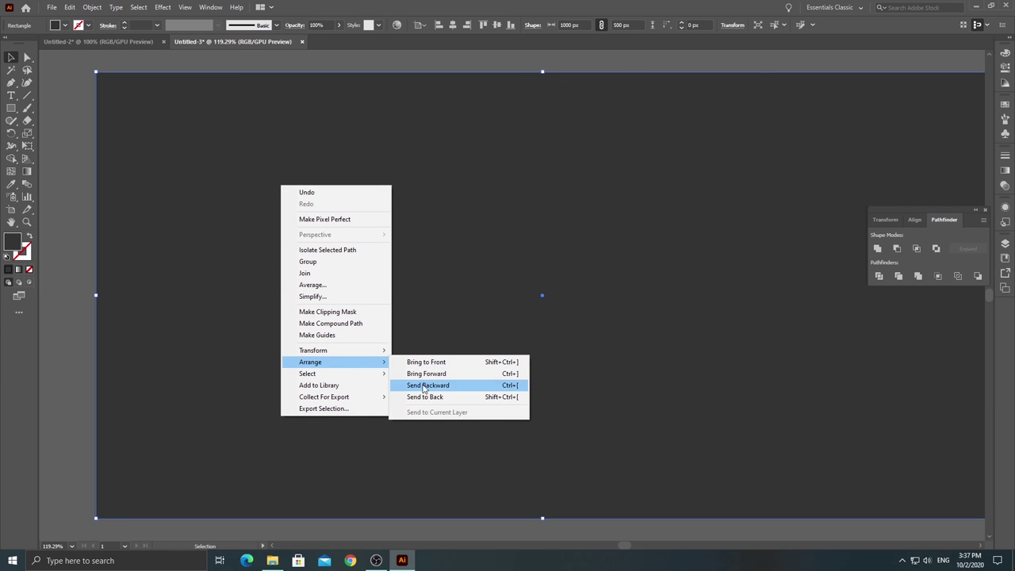
click(428, 397)
scroll(281, 151, up, 1)
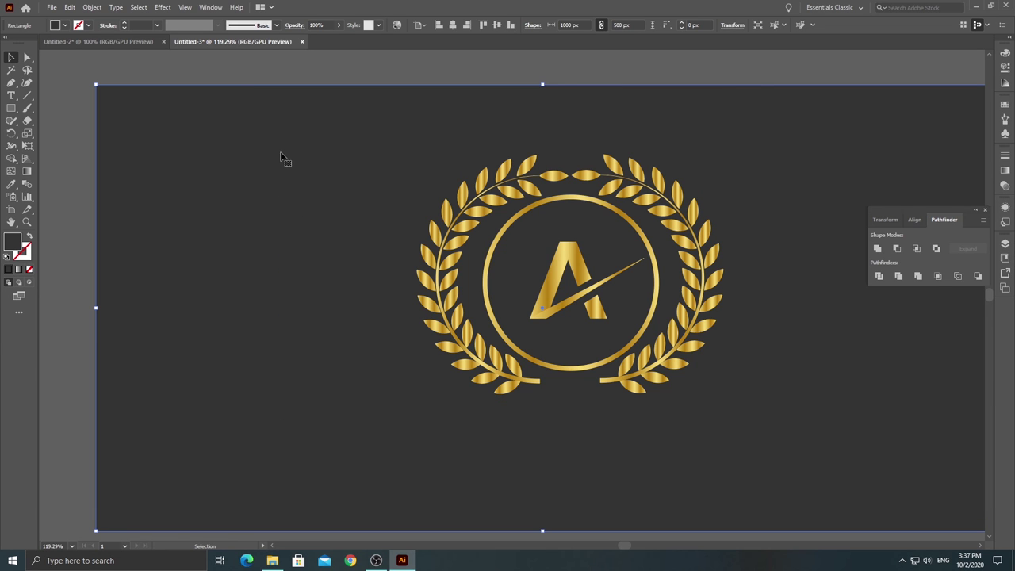
click(234, 64)
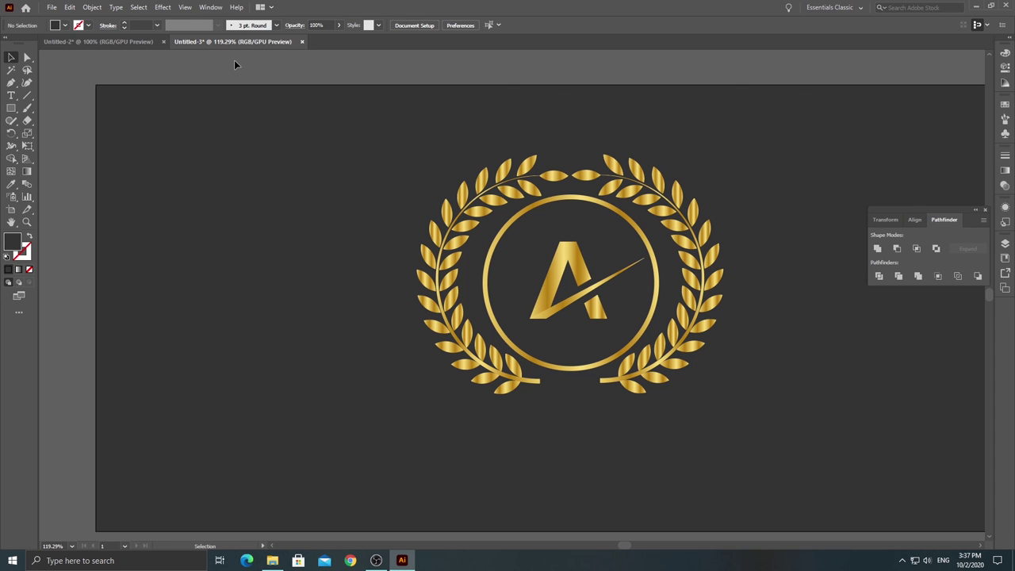
- Draw a rectangle inset just inside the card's edges at 100% zoom
key(ctrl+1)
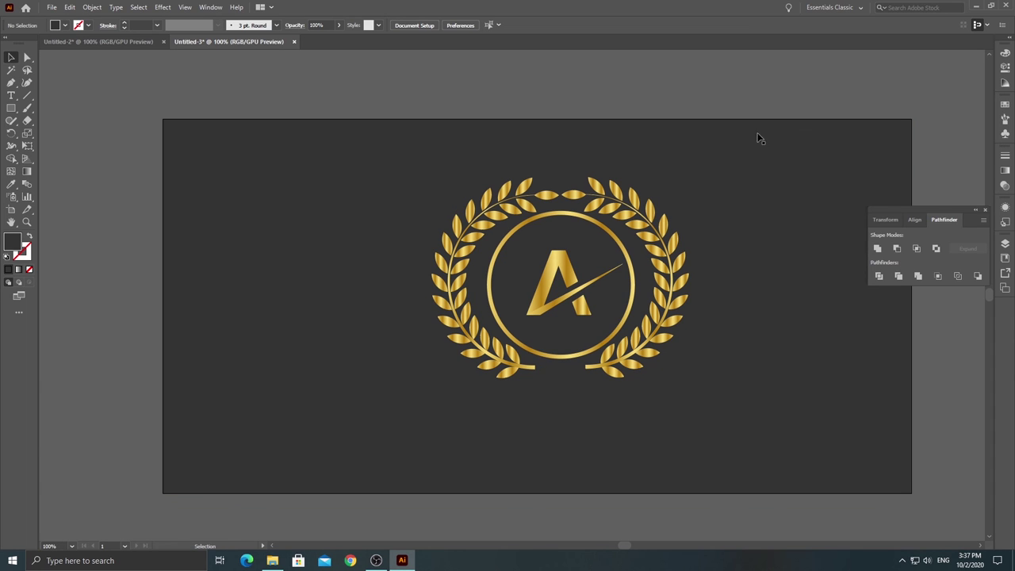
click(986, 210)
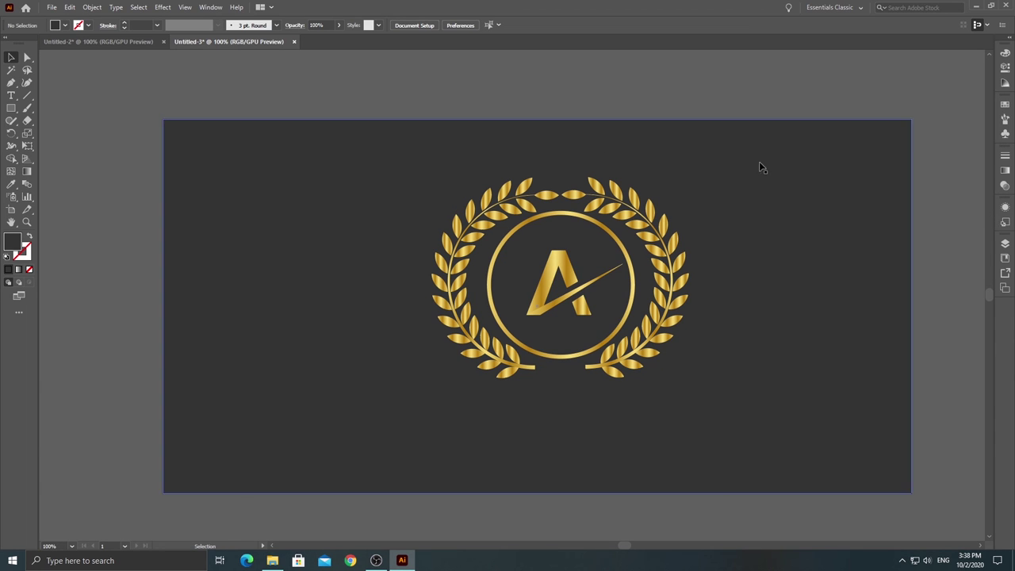
click(11, 108)
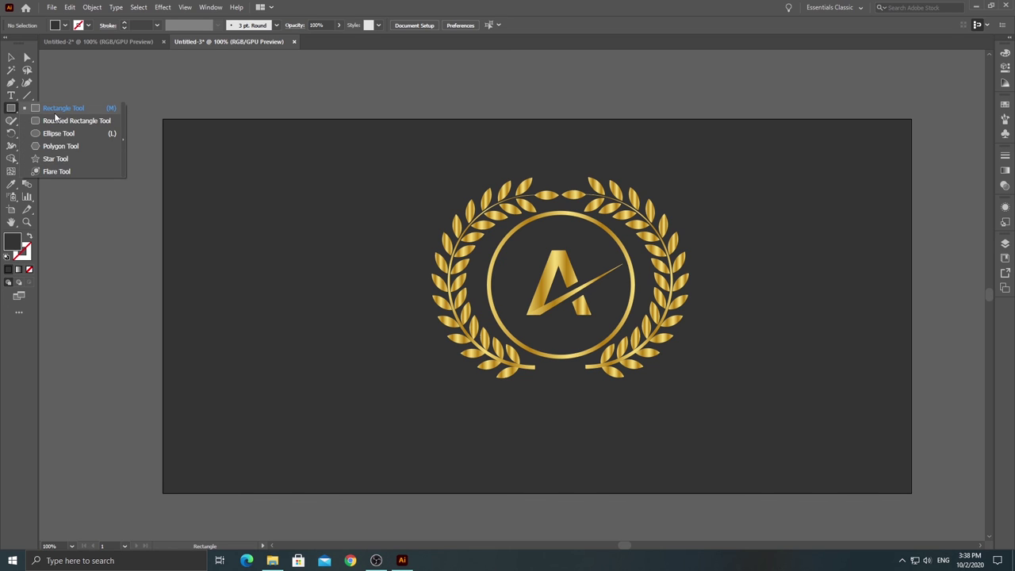
click(57, 109)
drag(206, 141, 883, 479)
click(11, 57)
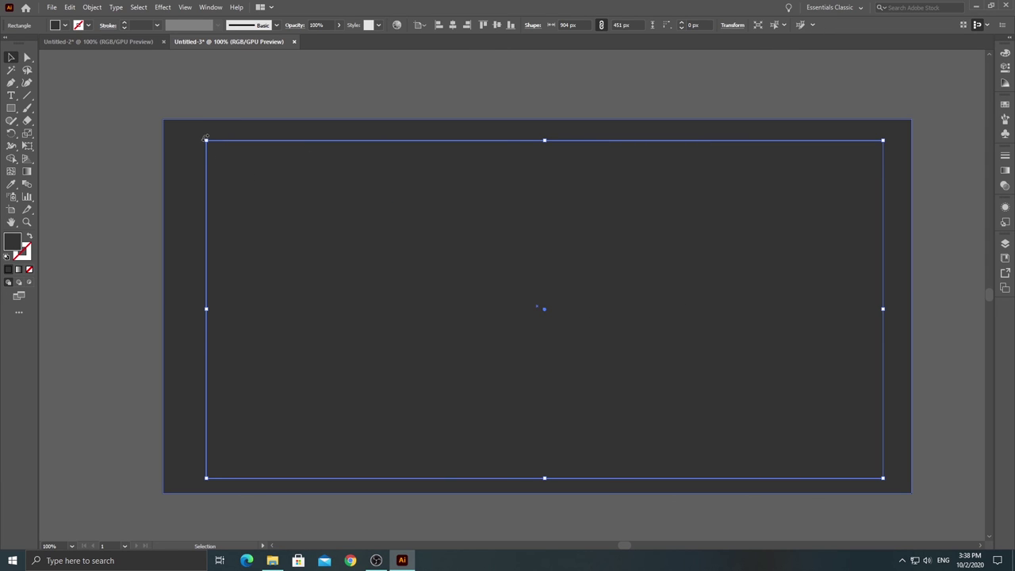
drag(207, 140, 193, 138)
- Make the inset rectangle an unfilled 4 pt outline with the laurel's gold gradient
click(29, 239)
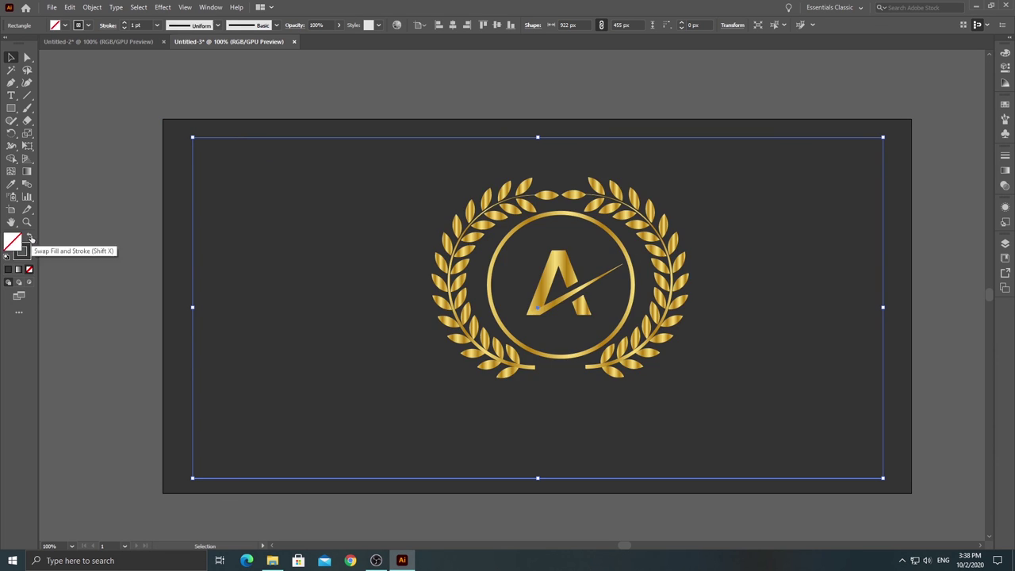
click(11, 184)
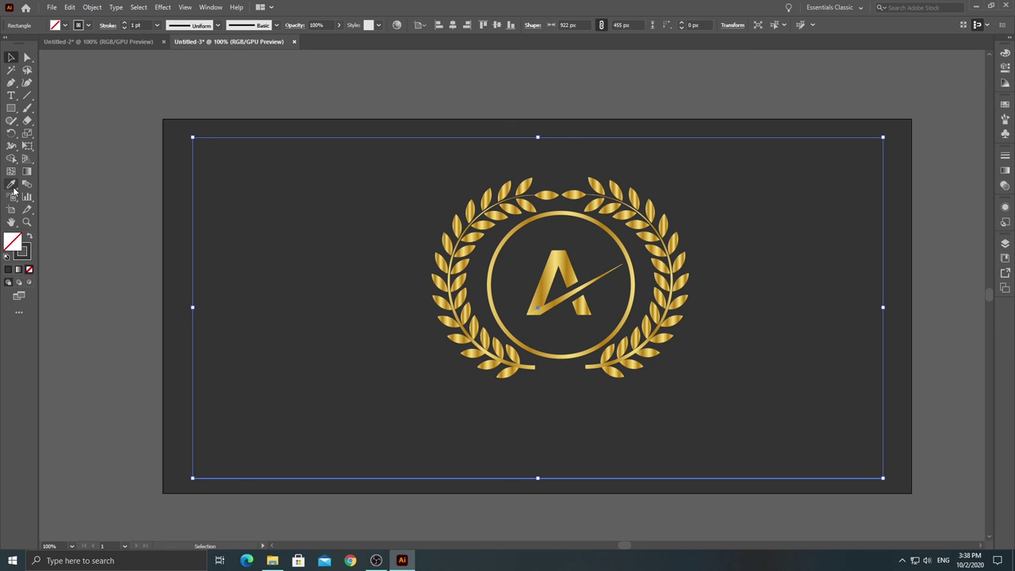
click(459, 279)
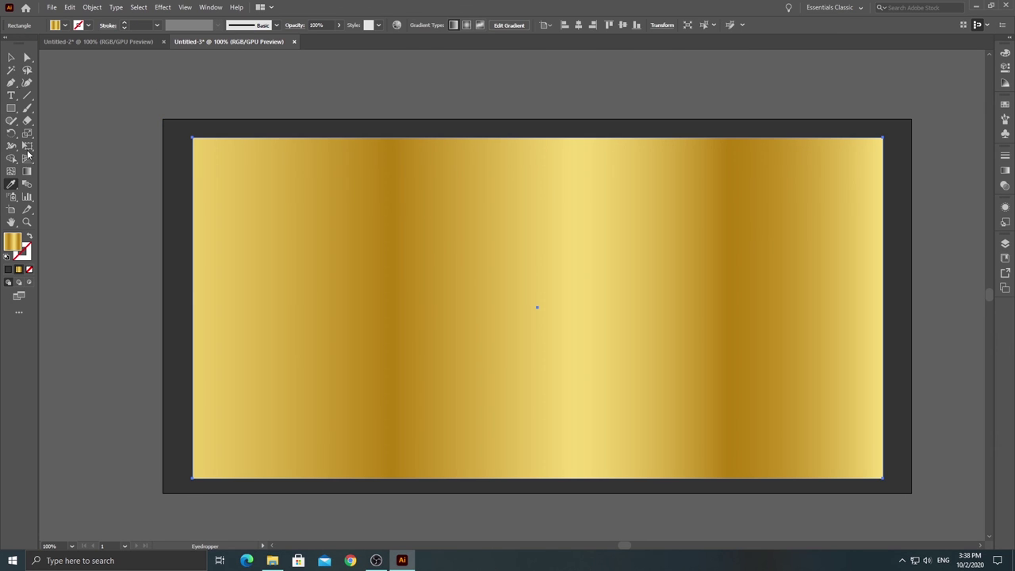
click(29, 237)
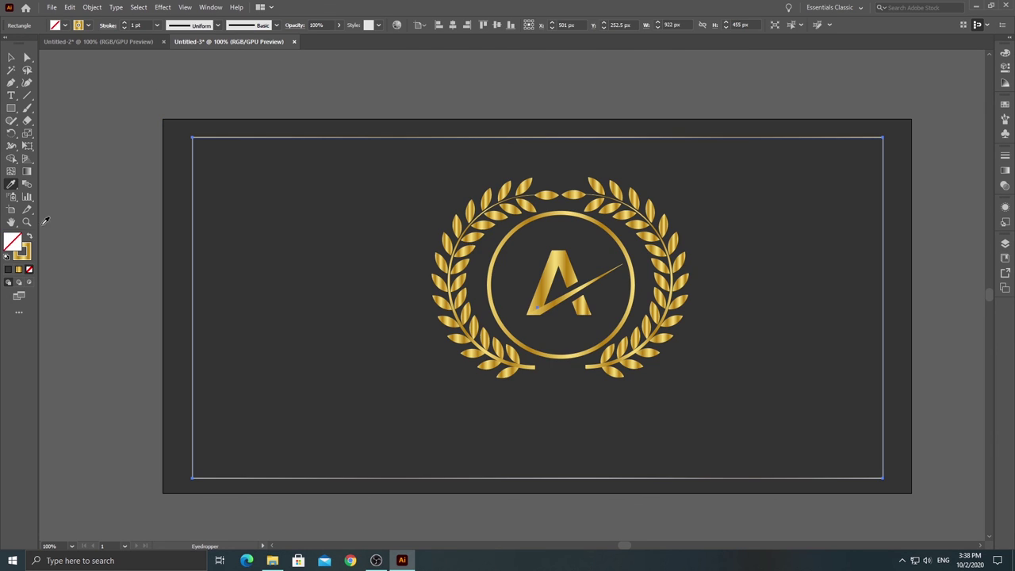
click(124, 24)
click(125, 24)
click(125, 24)
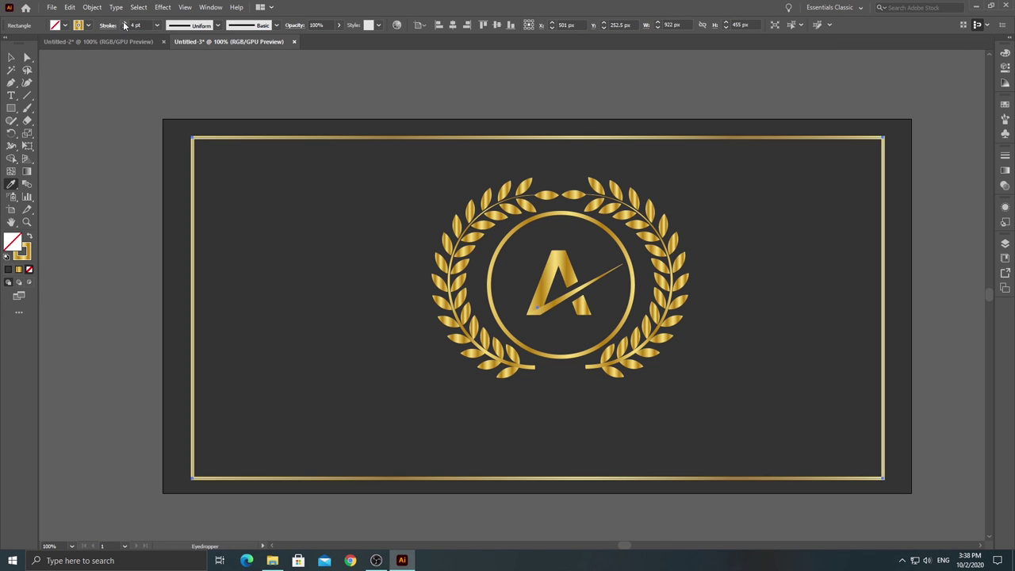
click(11, 57)
click(136, 71)
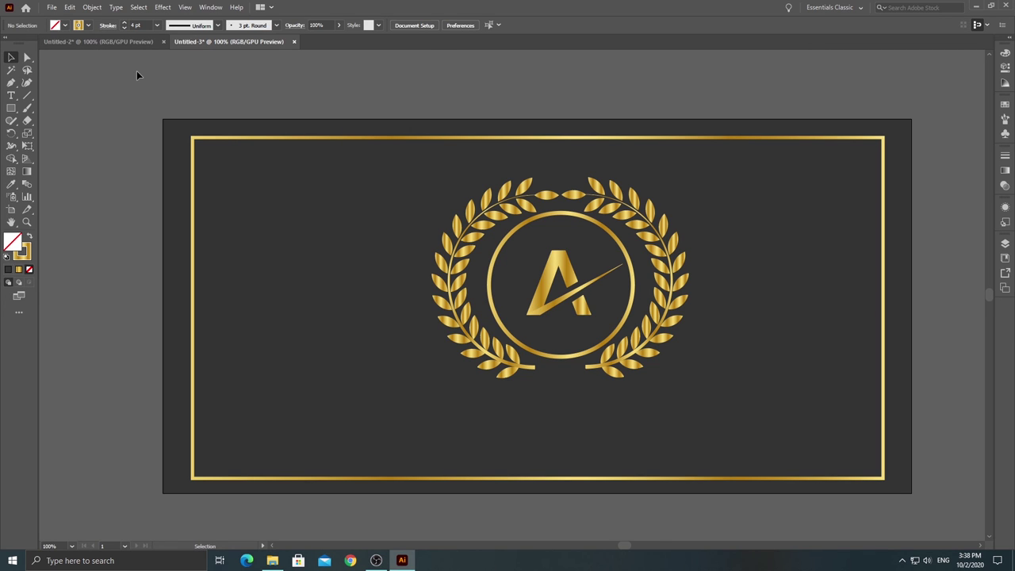
click(903, 215)
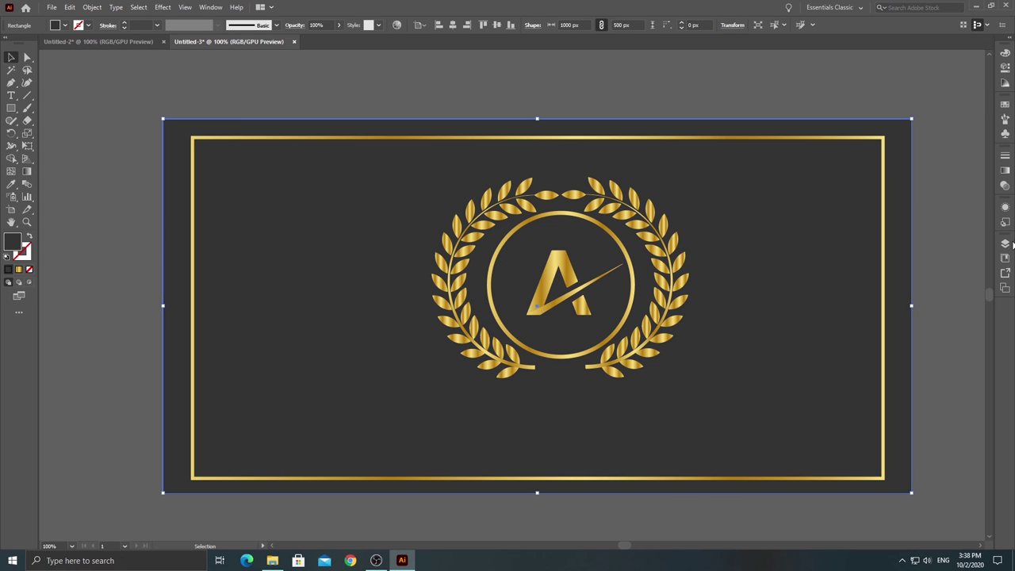
- Lock the dark background rectangle in the Layers panel
click(1006, 243)
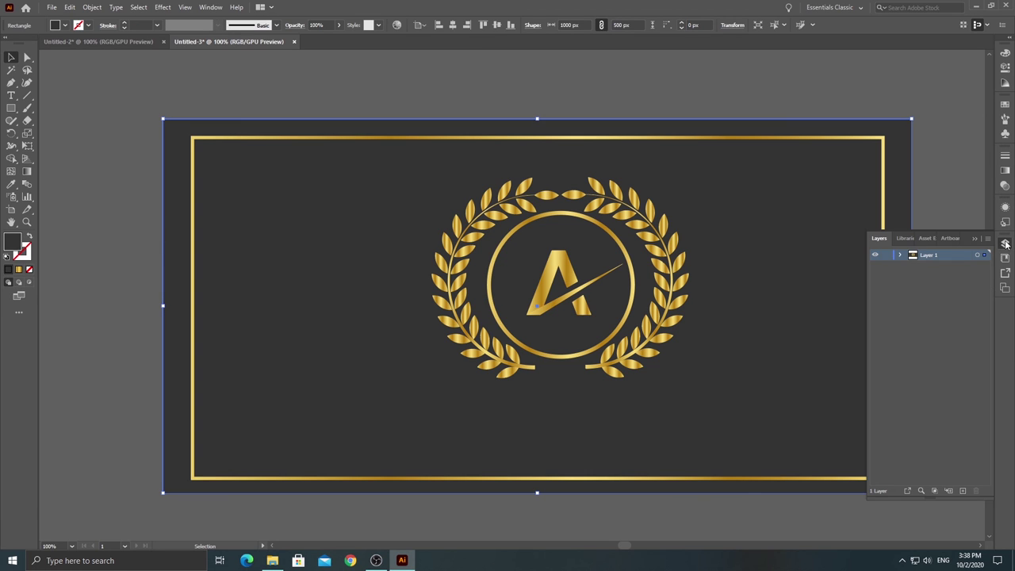
click(900, 254)
scroll(991, 317, down, 3)
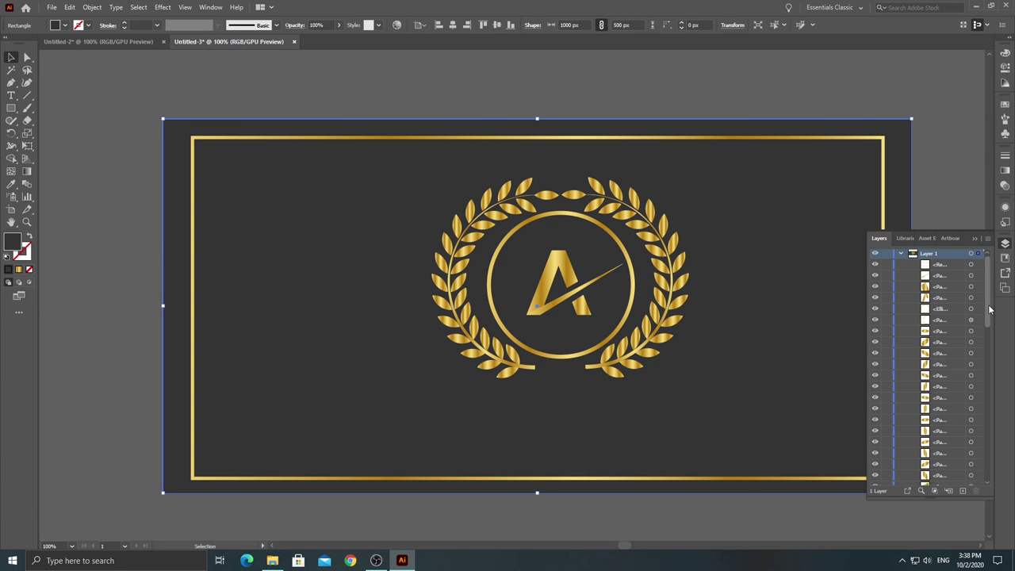
scroll(991, 333, down, 4)
scroll(988, 357, down, 3)
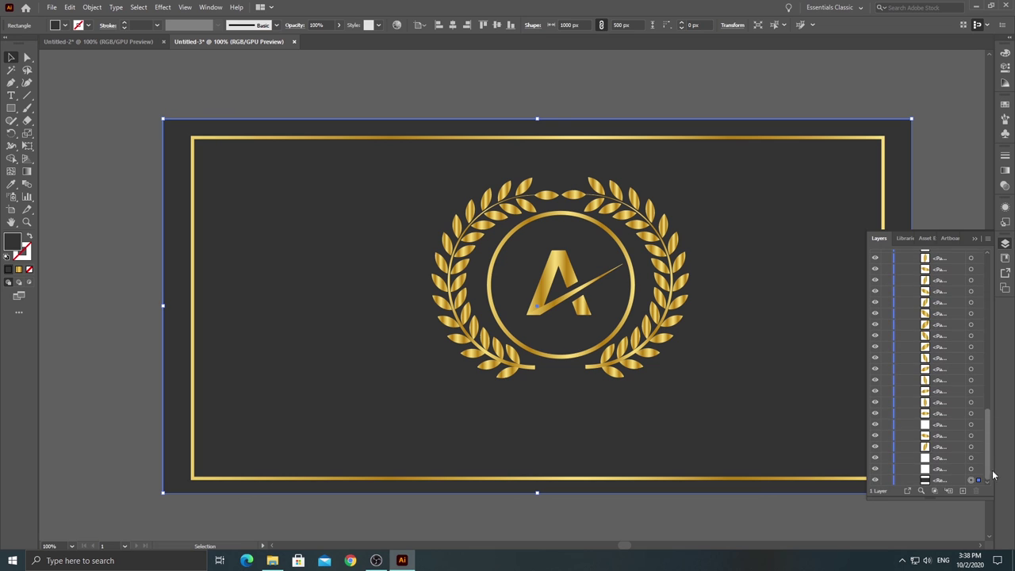
click(887, 480)
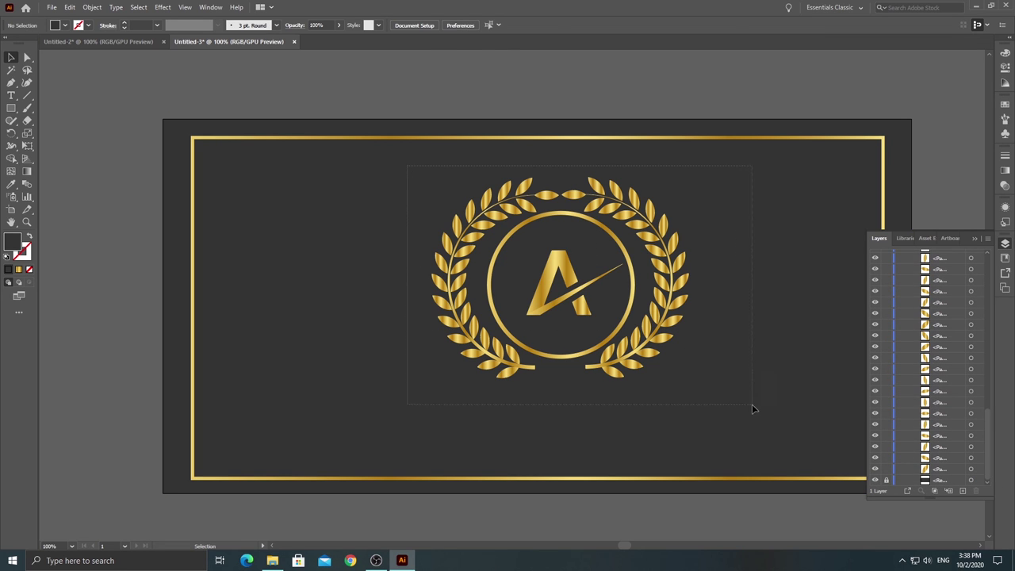
key(ctrl+a)
drag(566, 265, 567, 284)
key(ctrl+z)
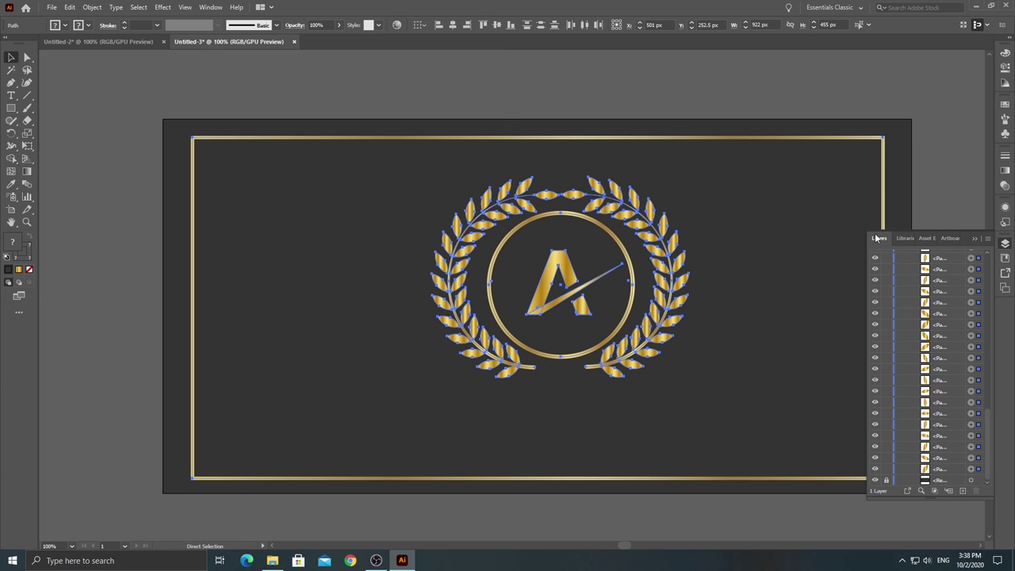
- Lock the gold border rectangle and move the wreath emblem slightly lower
click(923, 121)
click(882, 160)
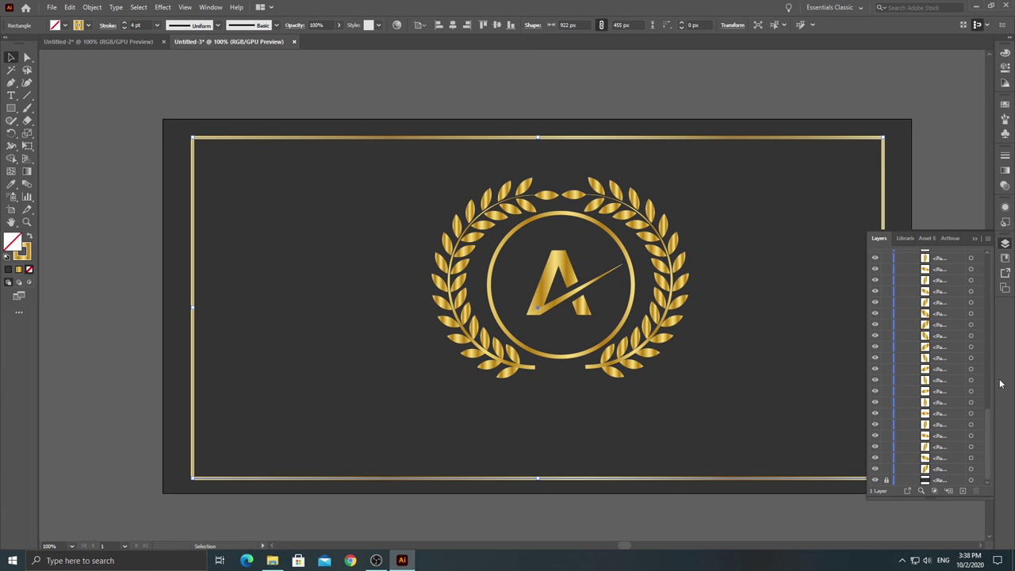
drag(989, 444, 988, 269)
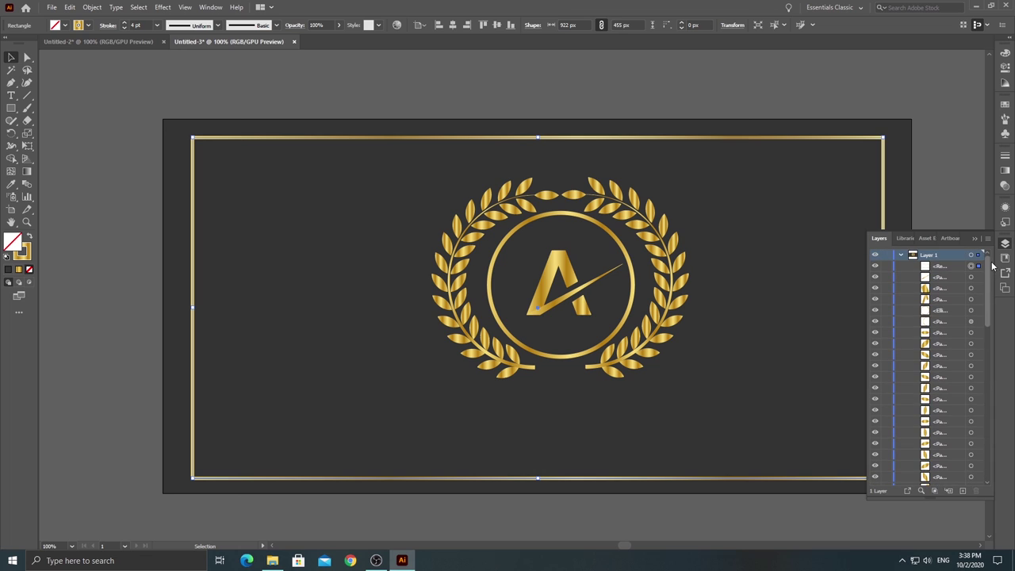
click(886, 266)
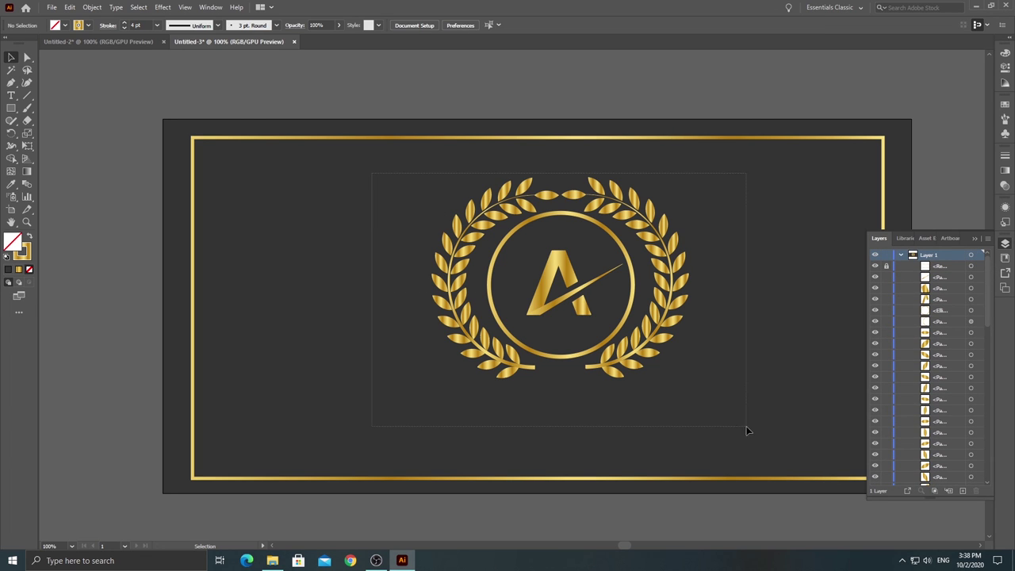
drag(372, 177, 748, 431)
drag(571, 276, 574, 292)
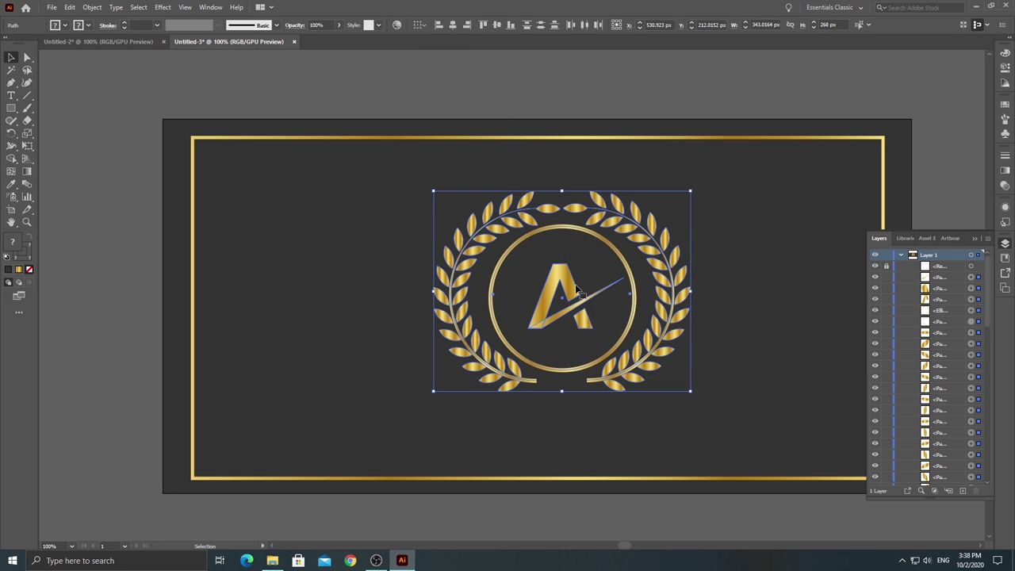